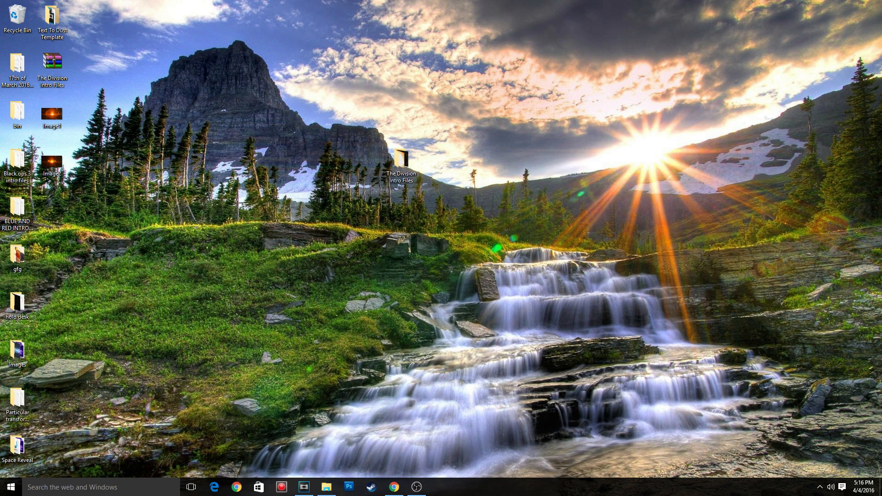
# Open The Division Intro Files folder on the desktop and examine the four source media files.
pyautogui.doubleClick(401, 163)
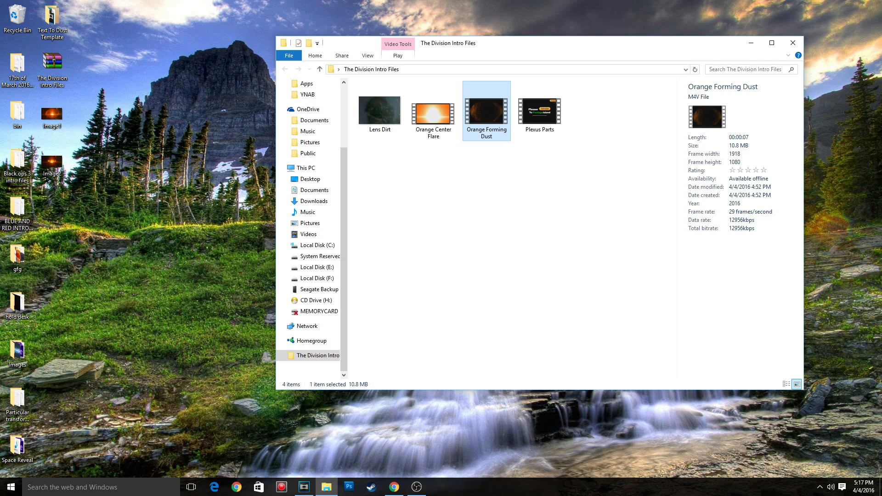
pyautogui.click(433, 114)
pyautogui.click(487, 112)
pyautogui.click(433, 114)
pyautogui.click(486, 113)
pyautogui.click(433, 114)
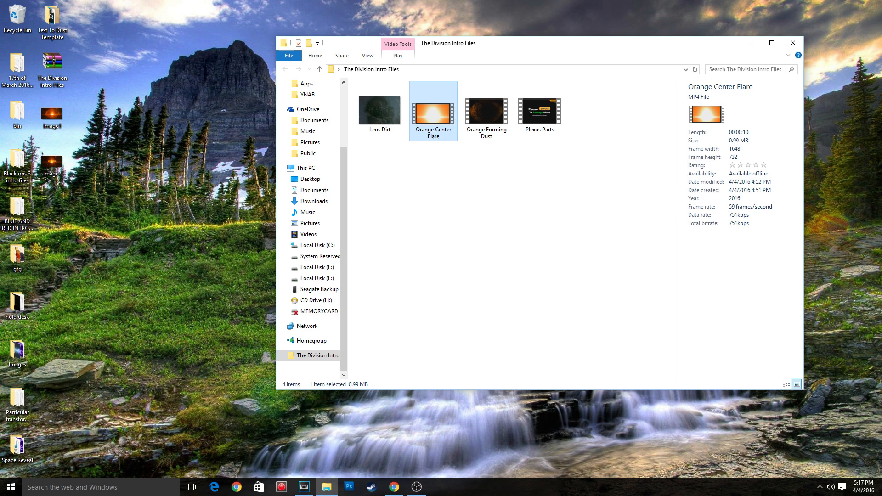
pyautogui.click(380, 111)
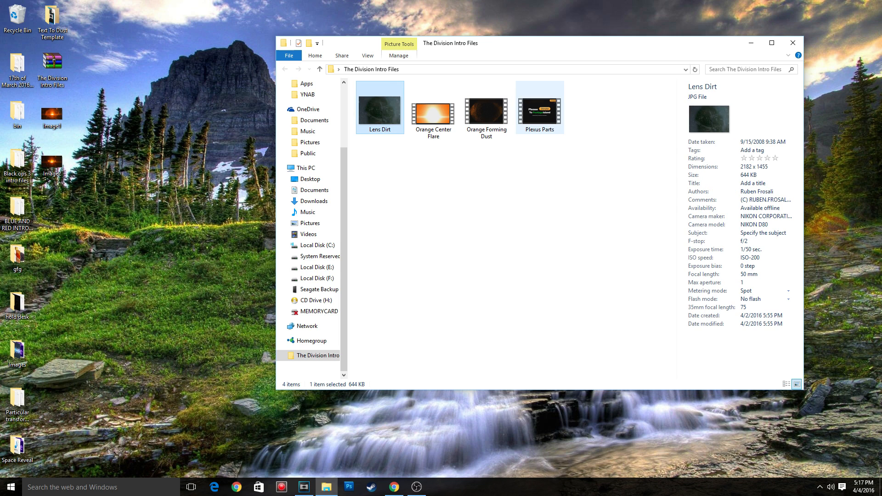
pyautogui.click(540, 112)
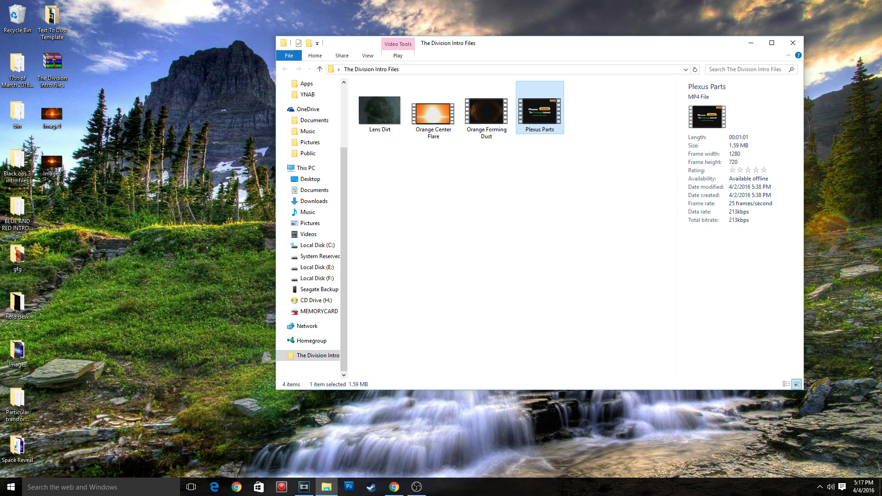
# Preview the Plexus Parts video, close the player and minimize the folder window.
pyautogui.press('Return')
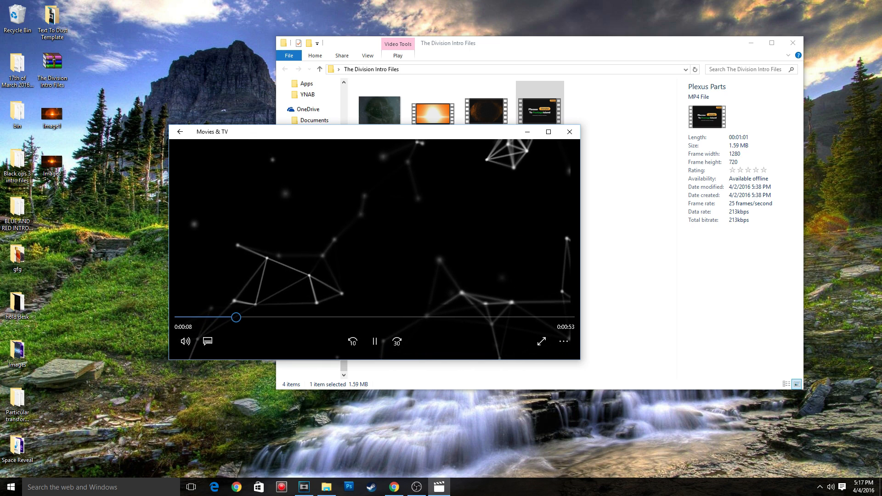
pyautogui.click(569, 132)
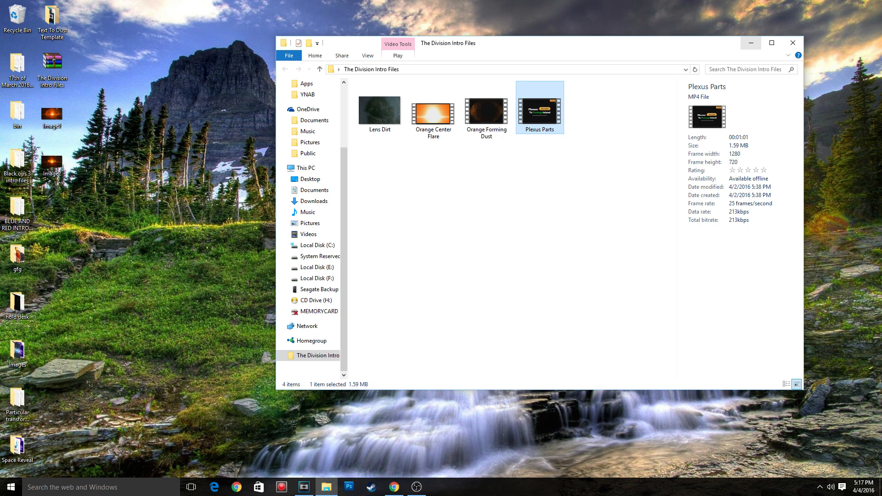
pyautogui.click(751, 43)
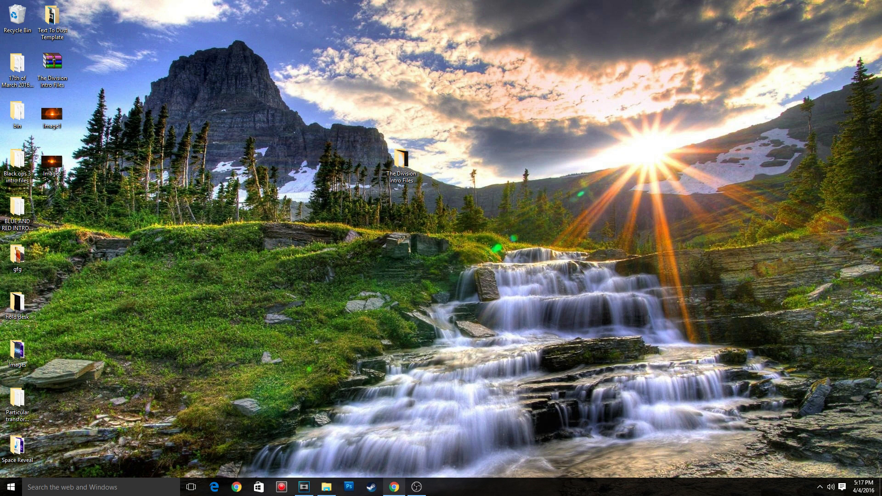
# Switch to Chrome and replay the YouTube video of The Division intro.
pyautogui.click(394, 487)
pyautogui.click(212, 322)
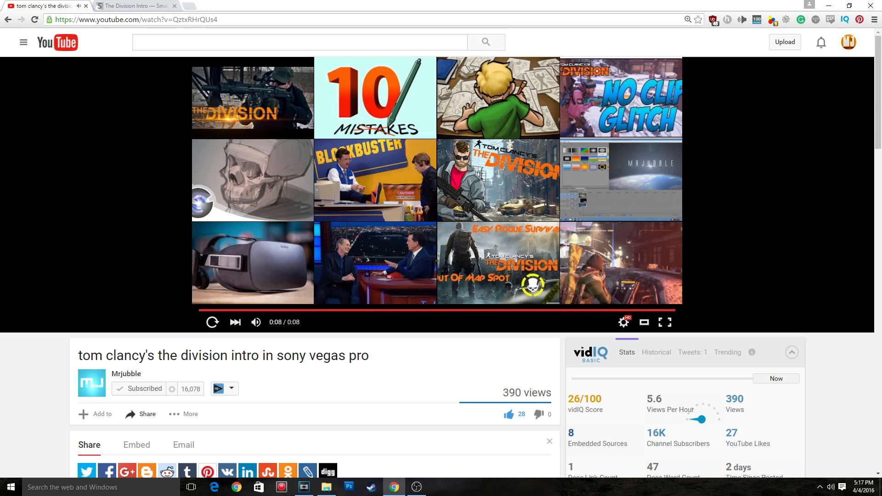
pyautogui.moveTo(230, 5); pyautogui.dragTo(133, 6)
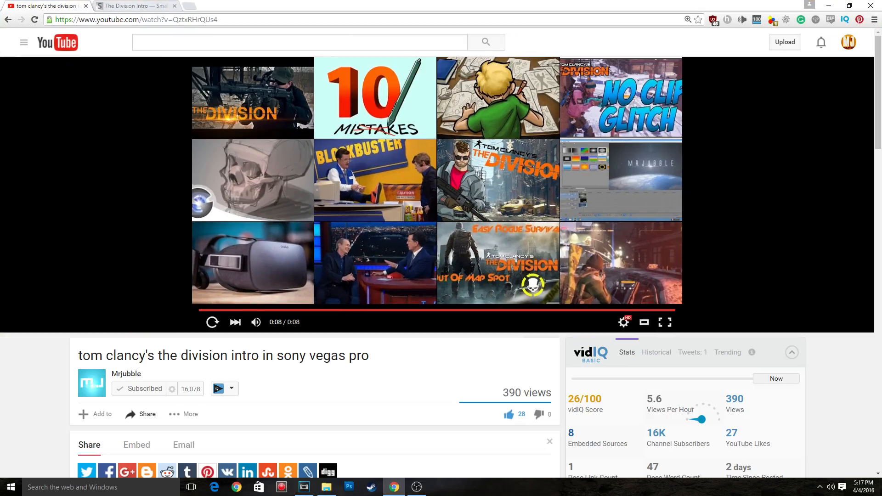
# View The Division Intro page on smallvfx.com and find the download for the project files.
pyautogui.click(133, 7)
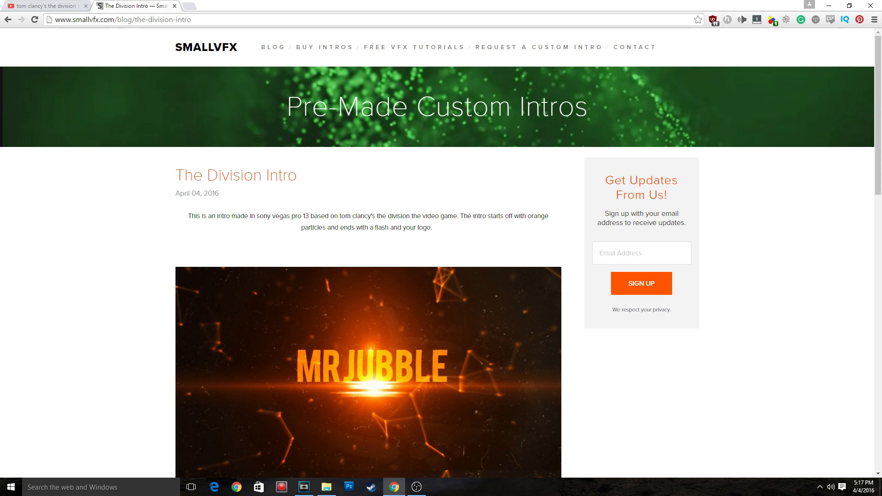
pyautogui.scroll(-10, 364, 46)
pyautogui.scroll(3, 364, 46)
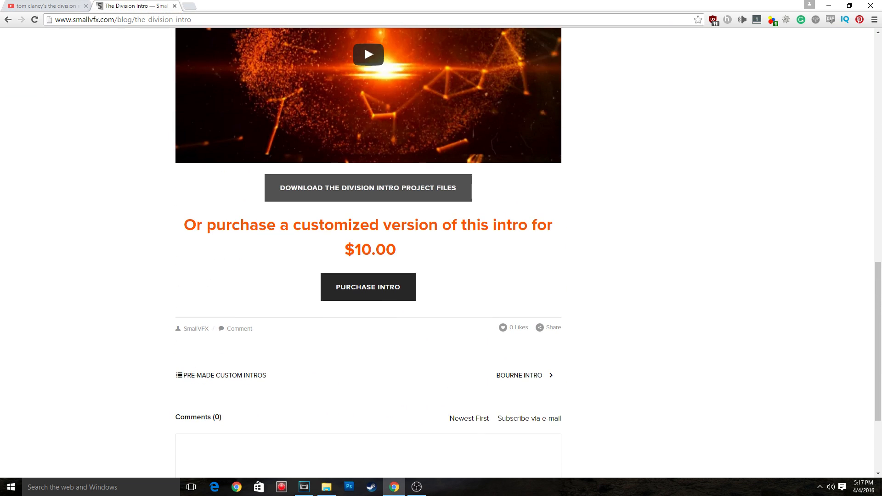
pyautogui.click(368, 187)
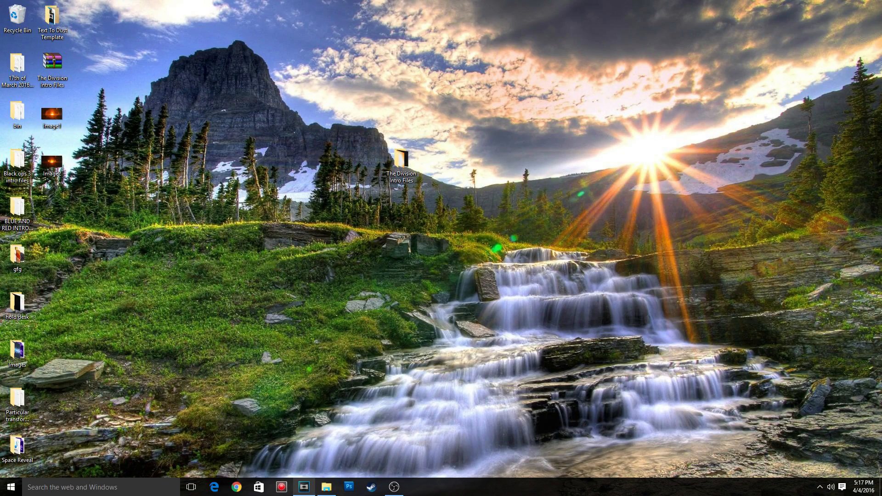
# Switch to Vegas Pro and place Lens Dirt.jpg on a new video track at the start of the timeline.
pyautogui.click(305, 487)
pyautogui.moveTo(296, 5); pyautogui.dragTo(398, 1)
pyautogui.click(401, 159)
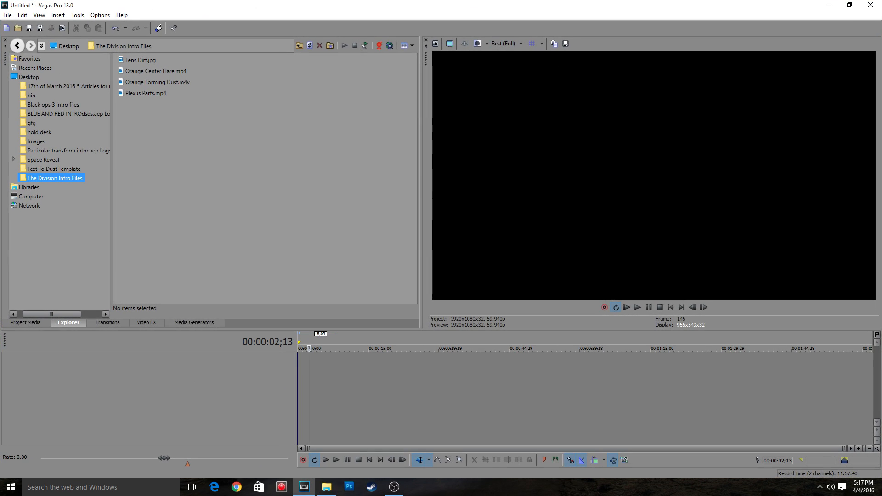
pyautogui.click(141, 60)
pyautogui.moveTo(360, 367); pyautogui.dragTo(298, 368)
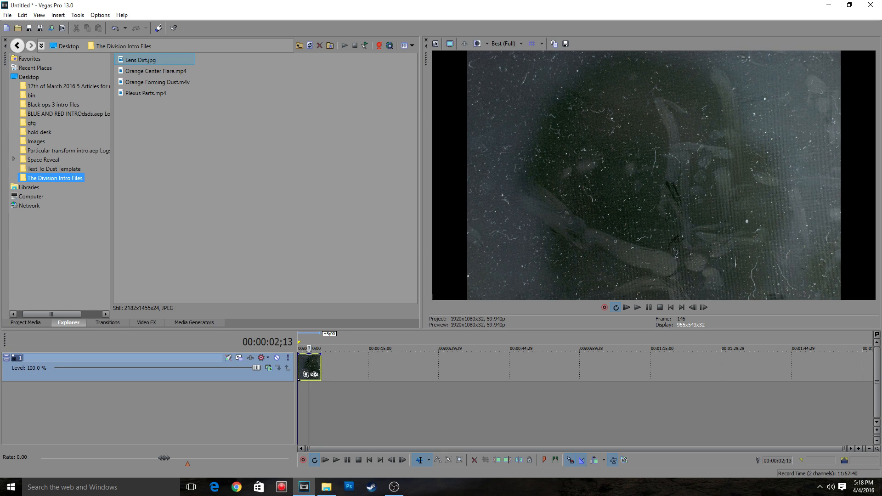
# Turn off Maintain aspect ratio in the Lens Dirt event's properties.
pyautogui.rightClick(299, 378)
pyautogui.press('p')
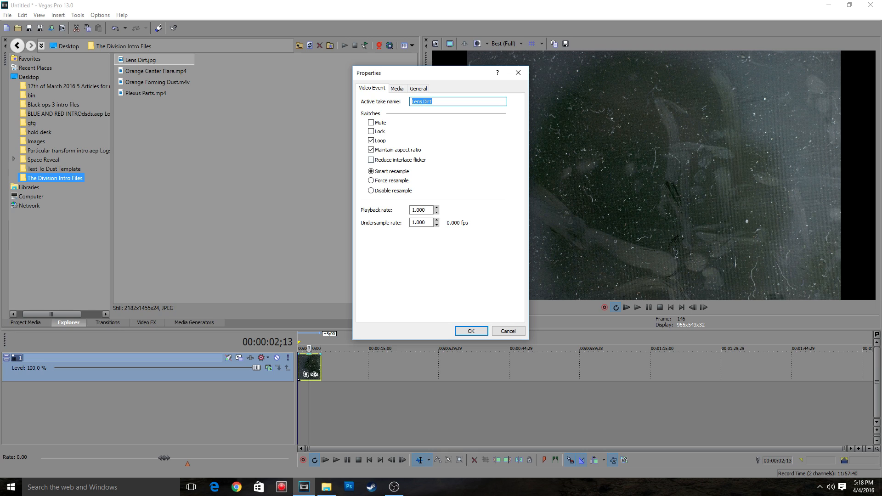
pyautogui.click(371, 149)
pyautogui.click(471, 331)
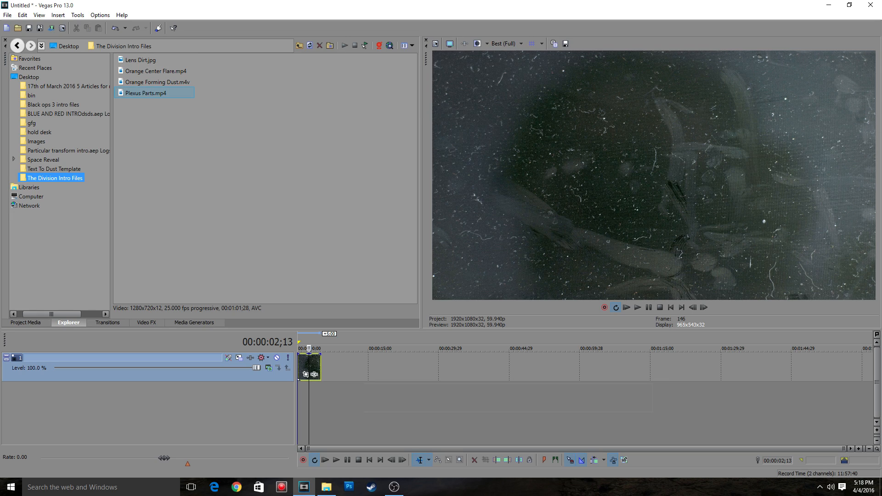
# Place Plexus Parts.mp4 on a second track below Lens Dirt and set the project to 1920 by 1080 at 59.940 fps.
pyautogui.moveTo(146, 93); pyautogui.dragTo(300, 398)
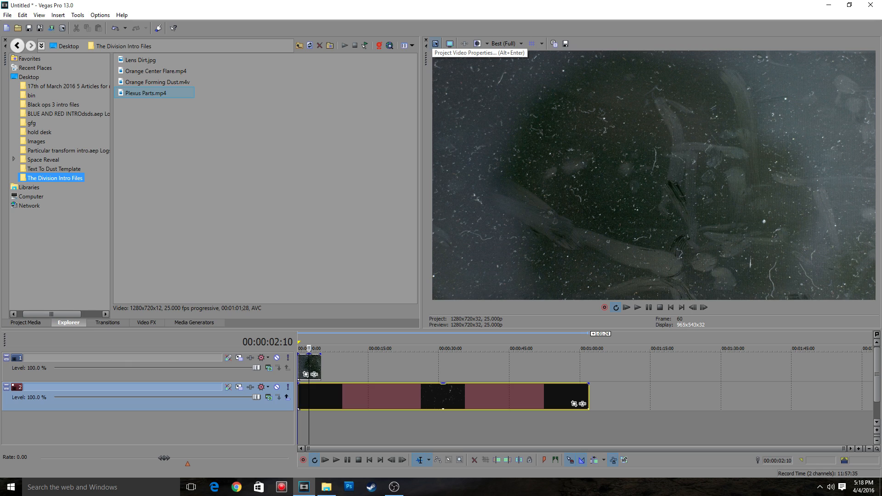
pyautogui.click(435, 44)
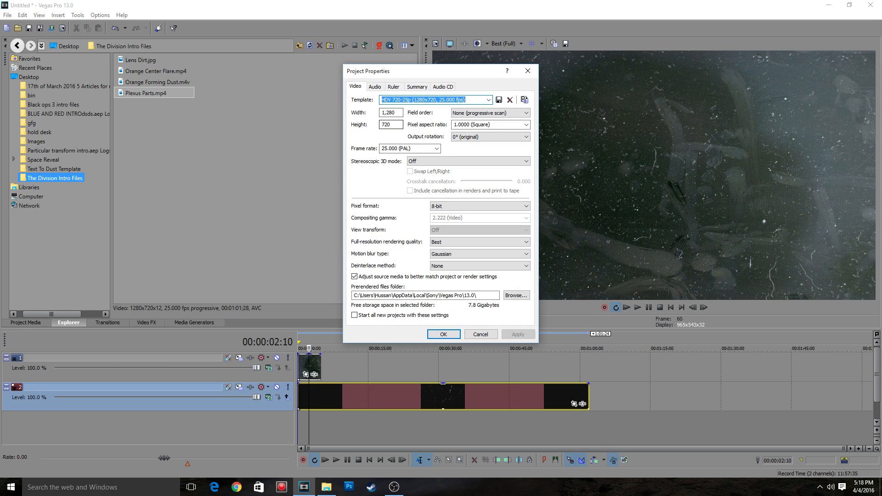
pyautogui.press('Tab')
pyautogui.write('1920')
pyautogui.press('Tab')
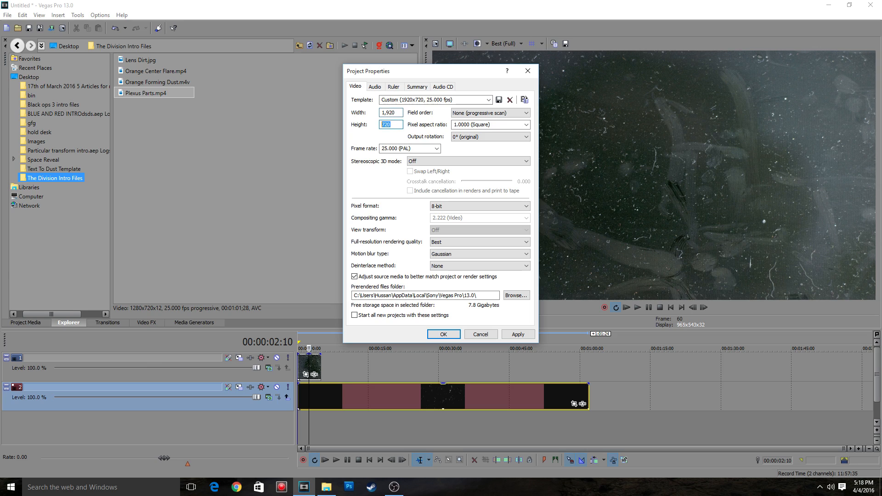
pyautogui.write('1080')
pyautogui.click(437, 149)
pyautogui.click(411, 211)
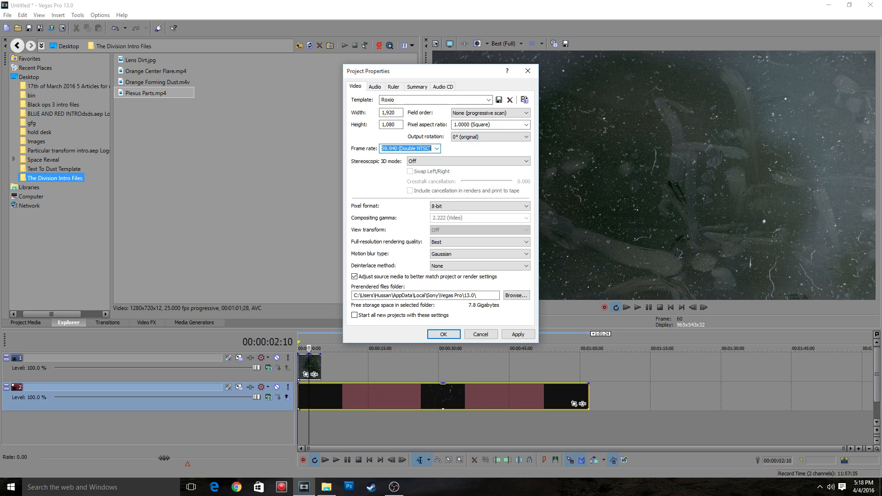
pyautogui.click(443, 334)
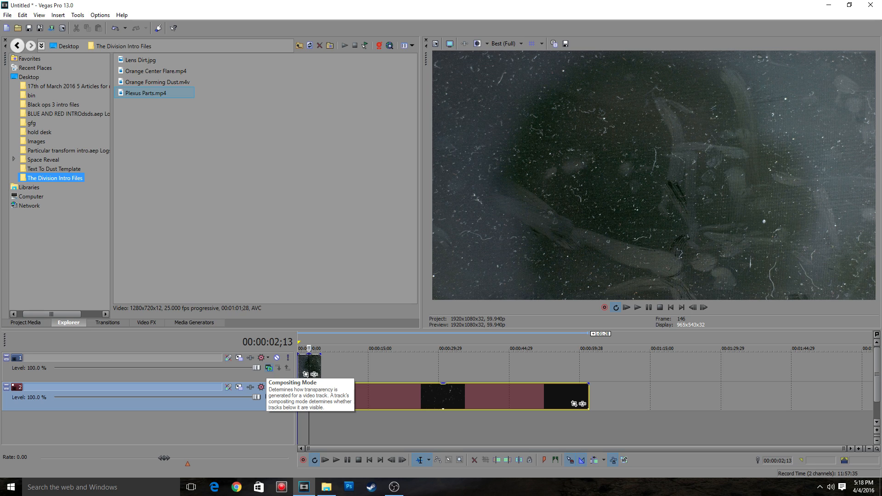
# Set the Lens Dirt track's compositing mode to Add.
pyautogui.click(266, 357)
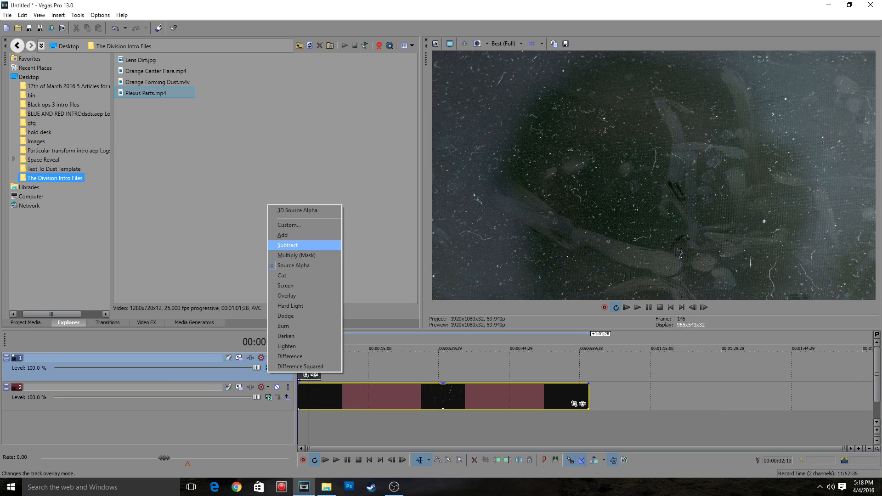
pyautogui.click(294, 235)
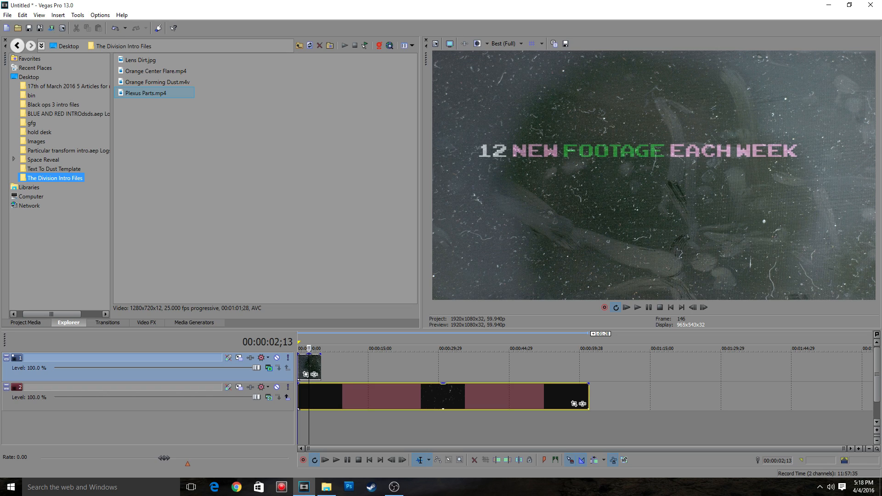
# Trim about 5:20 of opening title text from the Plexus Parts clip, with the clip starting at the timeline's beginning.
pyautogui.scroll(2, 584, 396)
pyautogui.click(395, 396)
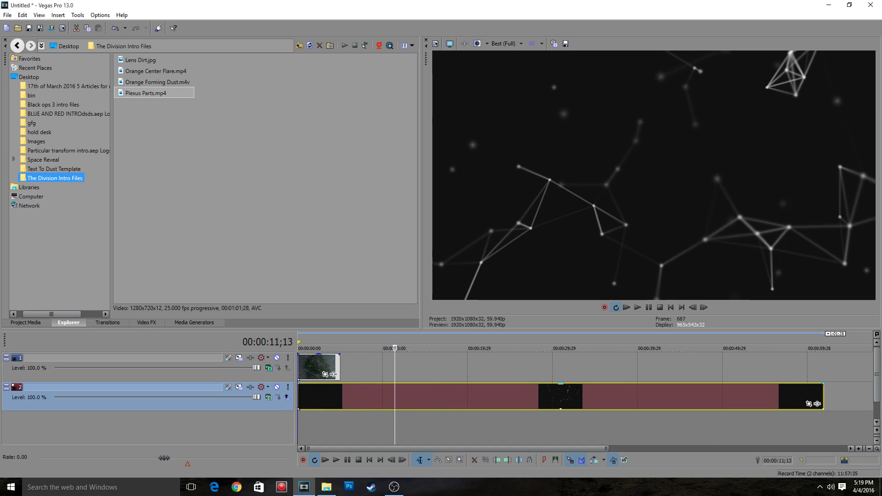
pyautogui.moveTo(395, 349); pyautogui.dragTo(350, 348)
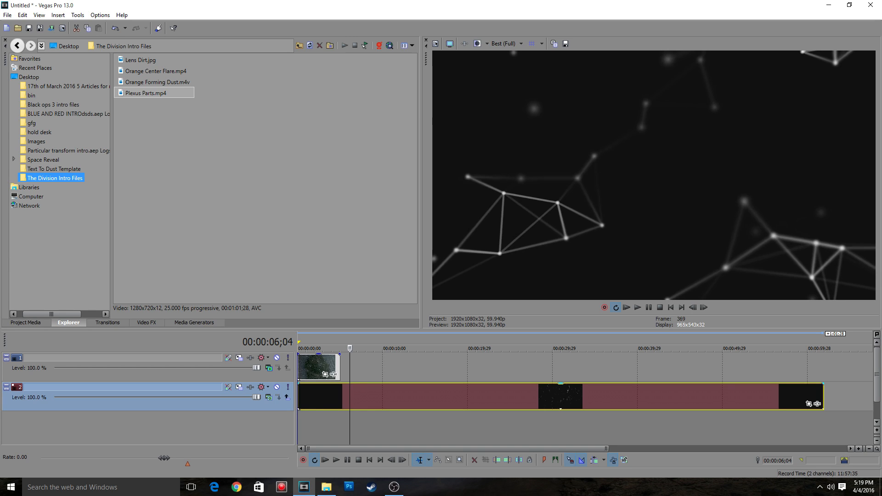
pyautogui.click(315, 396)
pyautogui.moveTo(298, 396); pyautogui.dragTo(324, 396)
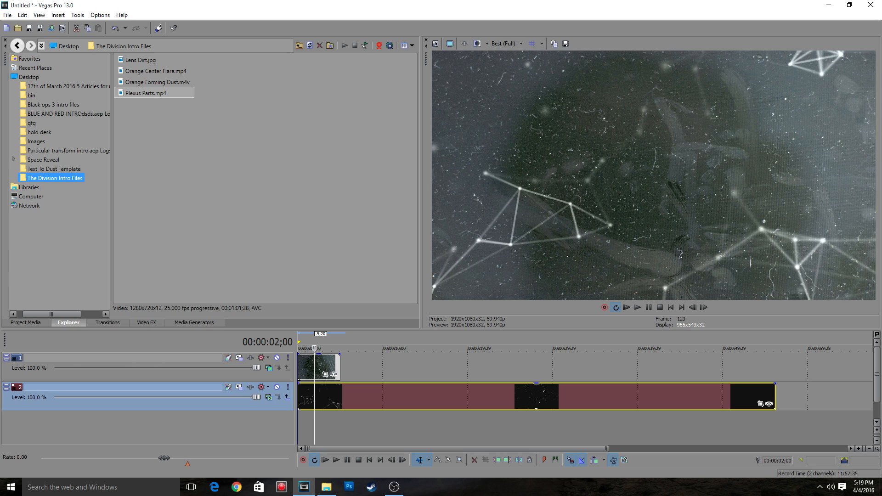
# Trim the closing donation screen off the Plexus Parts clip, ending the clip at 00:00:45;14.
pyautogui.moveTo(314, 348); pyautogui.dragTo(710, 348)
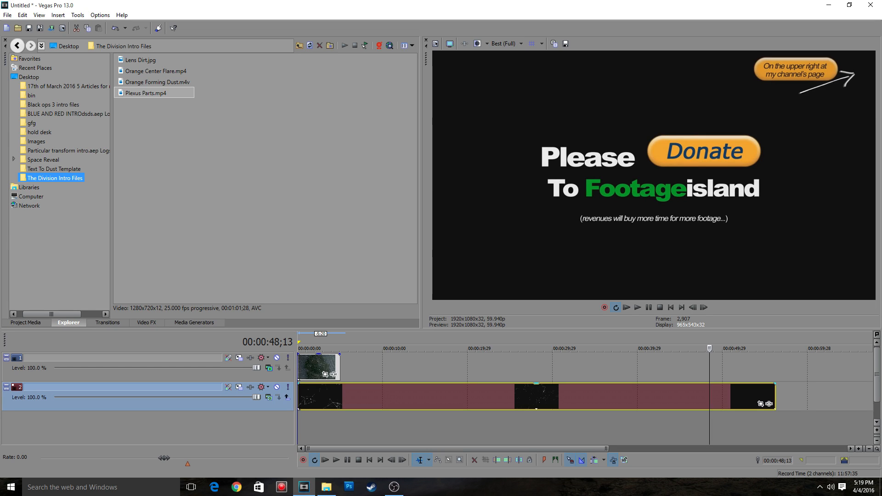
pyautogui.moveTo(710, 348); pyautogui.dragTo(684, 348)
pyautogui.moveTo(775, 396); pyautogui.dragTo(684, 396)
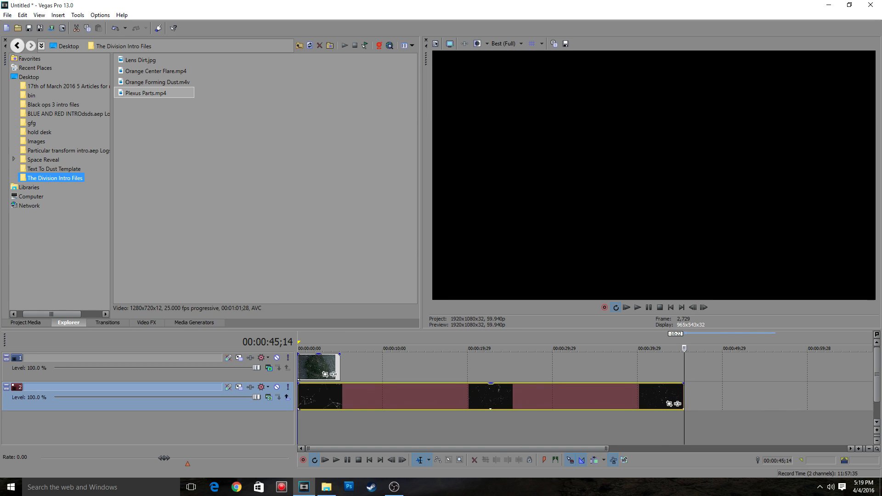
# Speed up the Plexus Parts clip by compressing it to about 11 seconds, and play back the composite from the start.
pyautogui.click(613, 396)
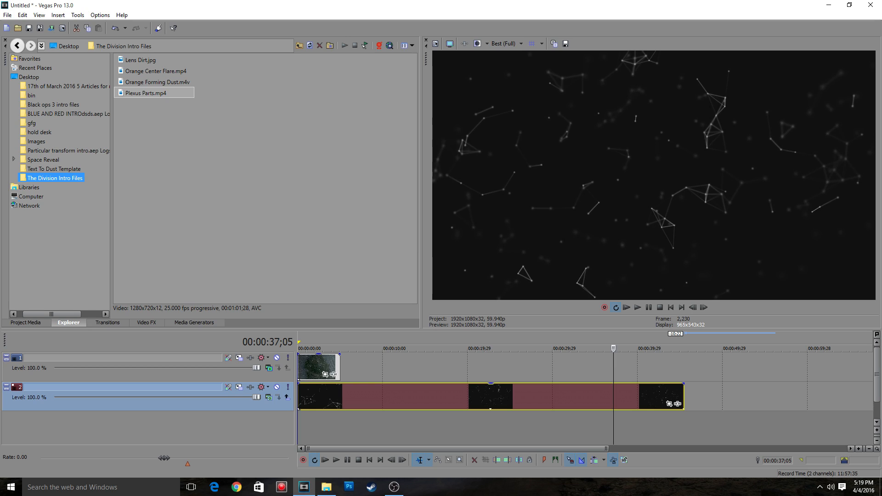
pyautogui.moveTo(684, 396); pyautogui.dragTo(394, 396)
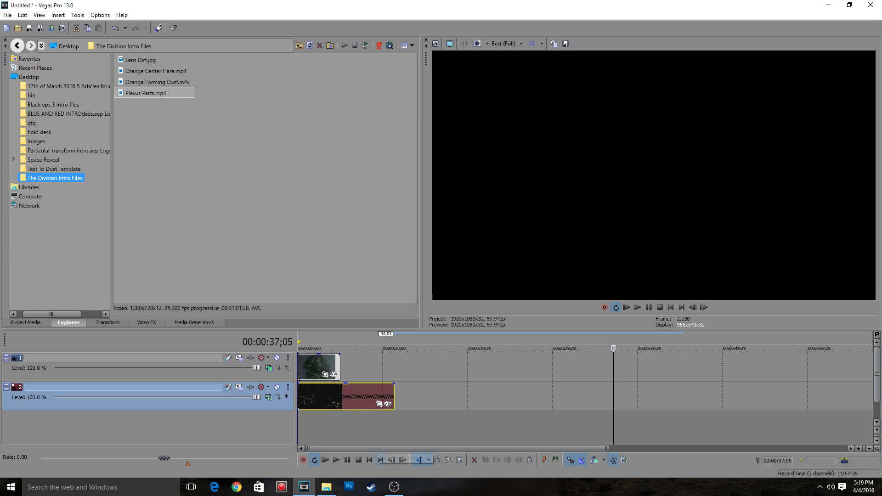
pyautogui.click(369, 459)
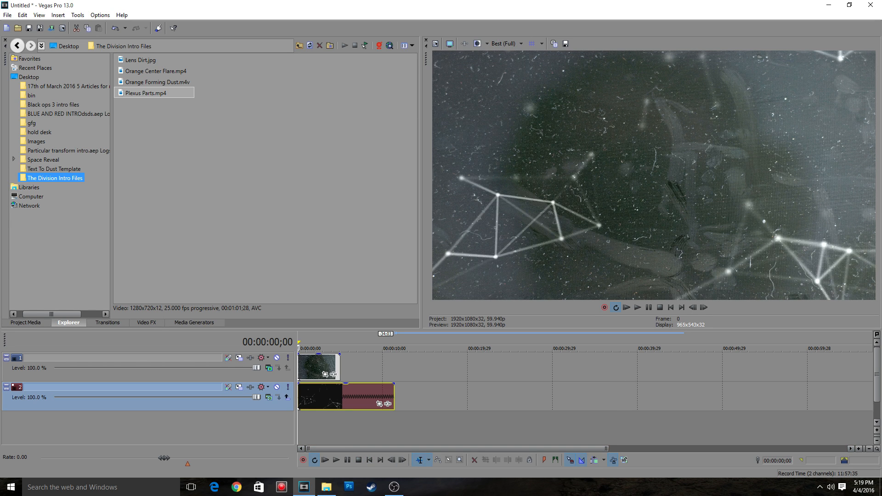
pyautogui.press('space')
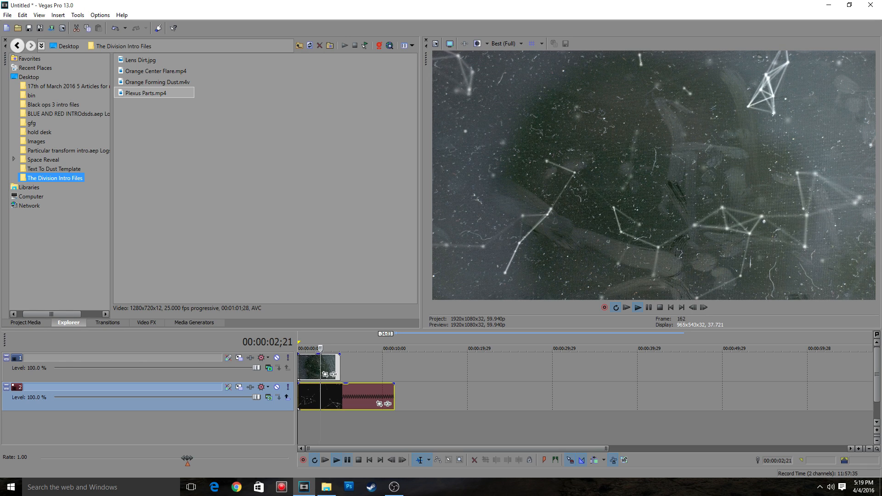
pyautogui.press('Return')
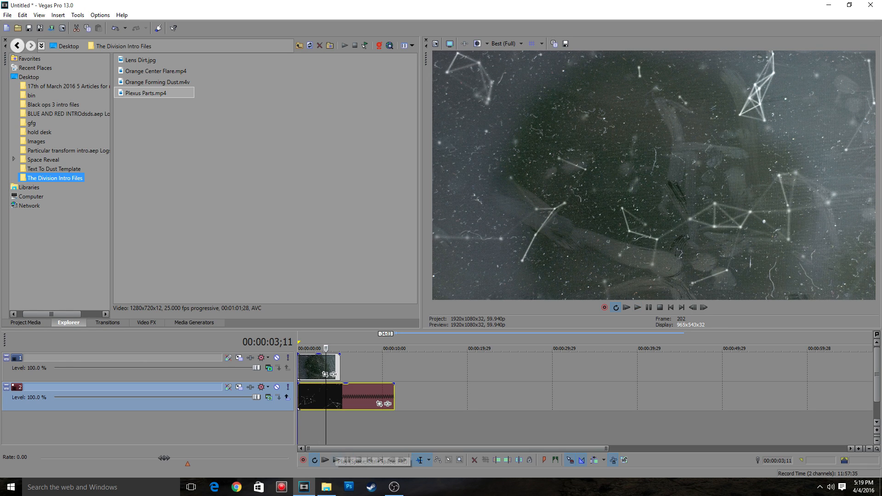
# Disable resampling for the sped-up Plexus Parts clip.
pyautogui.rightClick(340, 403)
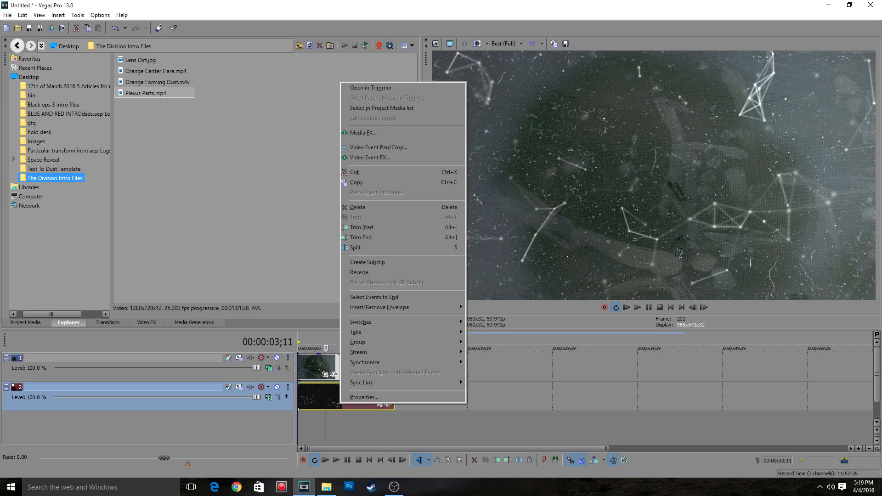
pyautogui.click(363, 397)
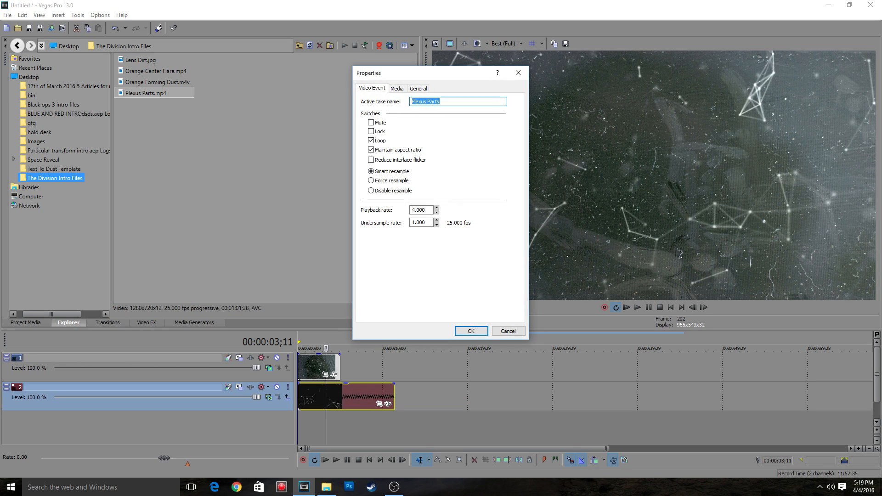
pyautogui.click(371, 190)
pyautogui.click(471, 331)
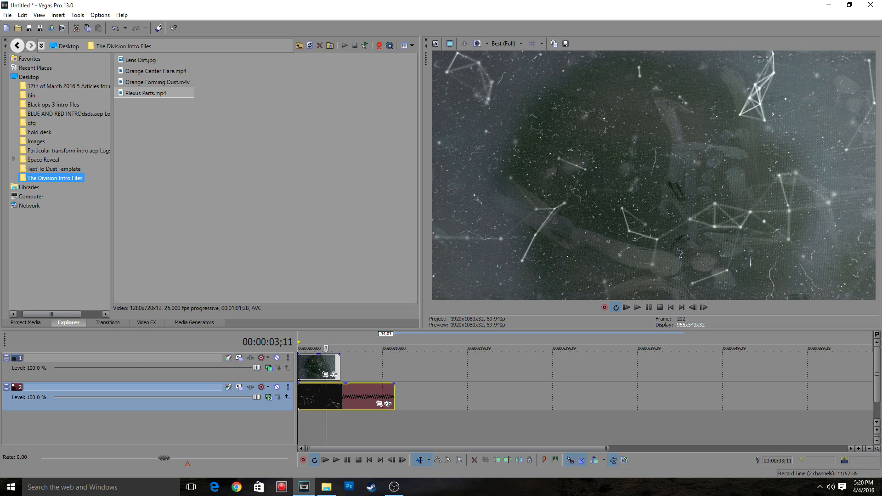
# Apply the Color Corrector effect with its default preset to the Plexus Parts clip.
pyautogui.hotkey('alt', '8')
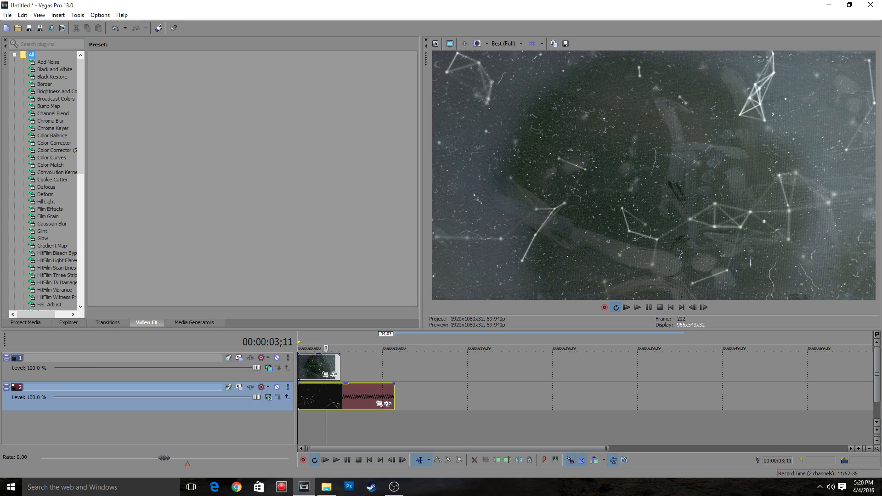
pyautogui.click(54, 143)
pyautogui.moveTo(114, 73); pyautogui.dragTo(322, 397)
pyautogui.moveTo(323, 136); pyautogui.dragTo(175, 104)
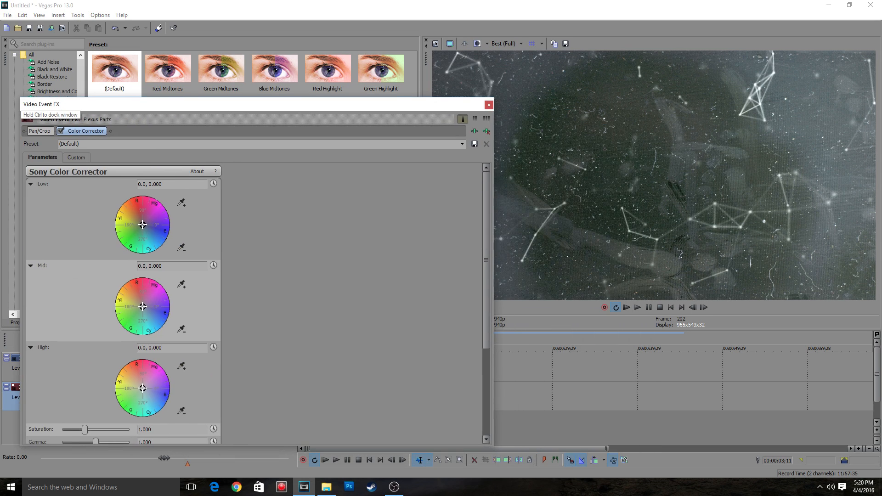
# Tint the Plexus Parts clip orange, with midtones at 126.6, 0.8106 and highlights at 133.42, 1.000.
pyautogui.moveTo(143, 307); pyautogui.dragTo(125, 285)
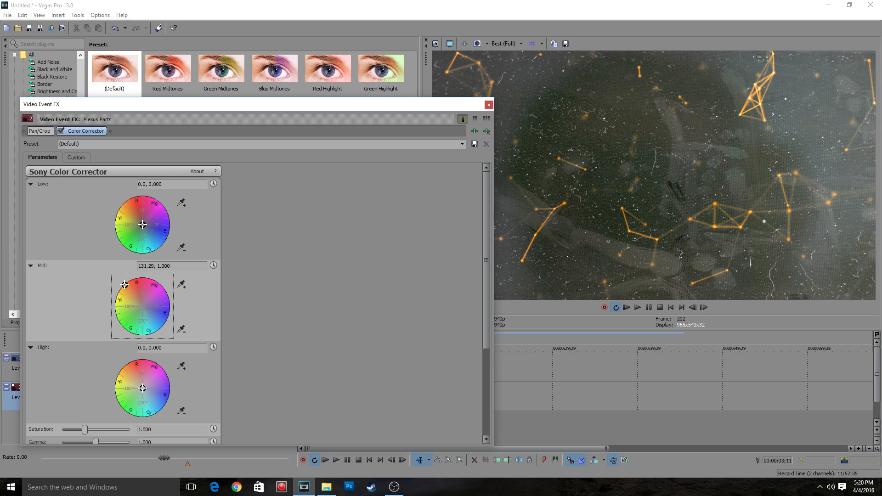
pyautogui.moveTo(142, 388); pyautogui.dragTo(123, 367)
pyautogui.moveTo(124, 285)
pyautogui.mouseDown()
pyautogui.moveTo(120, 291)
pyautogui.moveTo(132, 280)
pyautogui.moveTo(130, 288)
pyautogui.mouseUp()
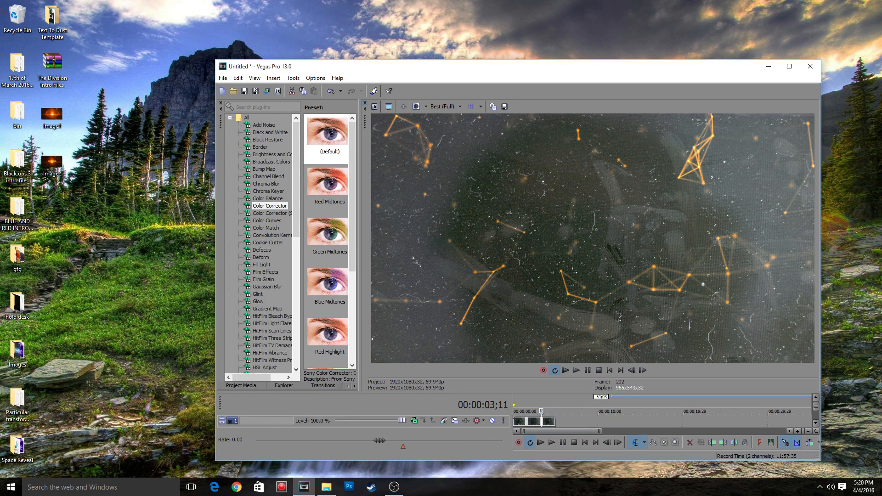
# Open the orange intro reference image from the desktop and arrange it beside the editor window.
pyautogui.doubleClick(52, 162)
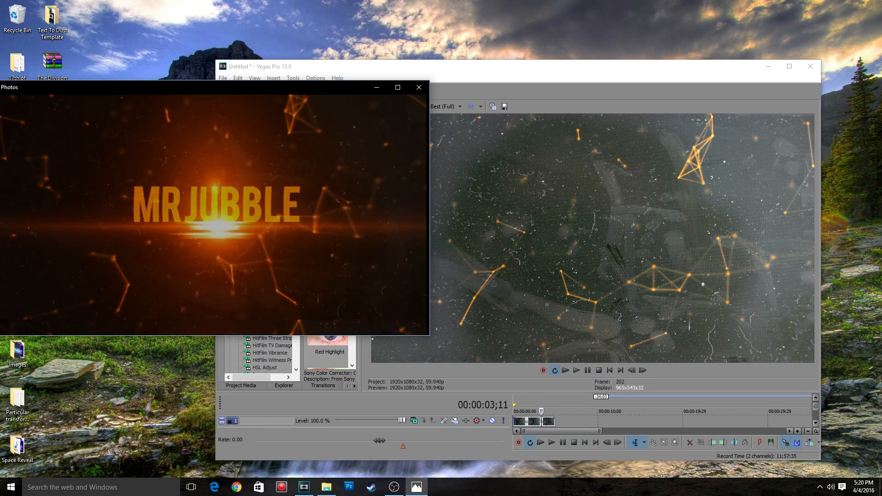
pyautogui.moveTo(220, 87); pyautogui.dragTo(99, 94)
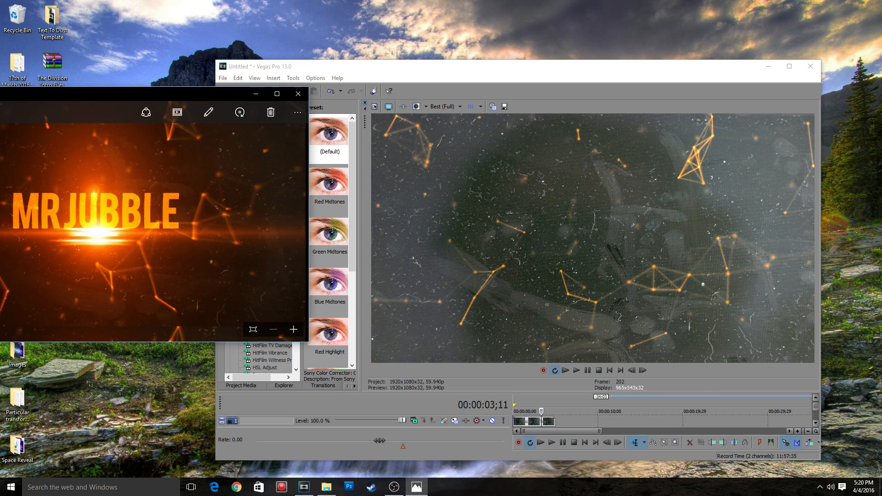
pyautogui.moveTo(414, 67); pyautogui.dragTo(491, 60)
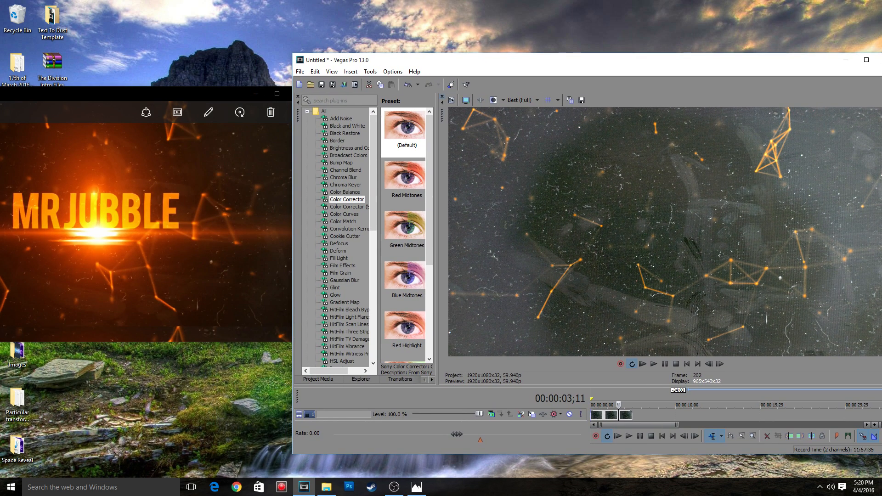
pyautogui.moveTo(574, 454); pyautogui.dragTo(574, 479)
# Set the Plexus Parts clip's midtone and highlight colors by sampling the orange title text in the reference image.
pyautogui.rightClick(633, 392)
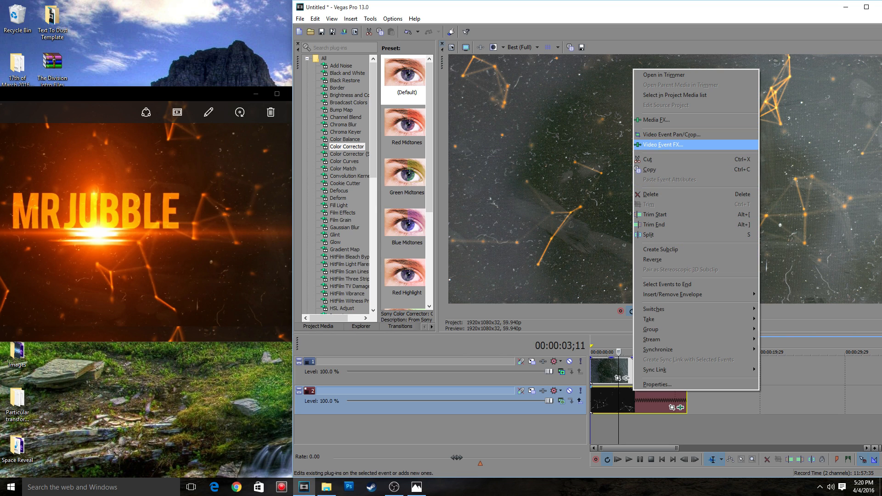
pyautogui.click(659, 144)
pyautogui.moveTo(184, 104); pyautogui.dragTo(532, 106)
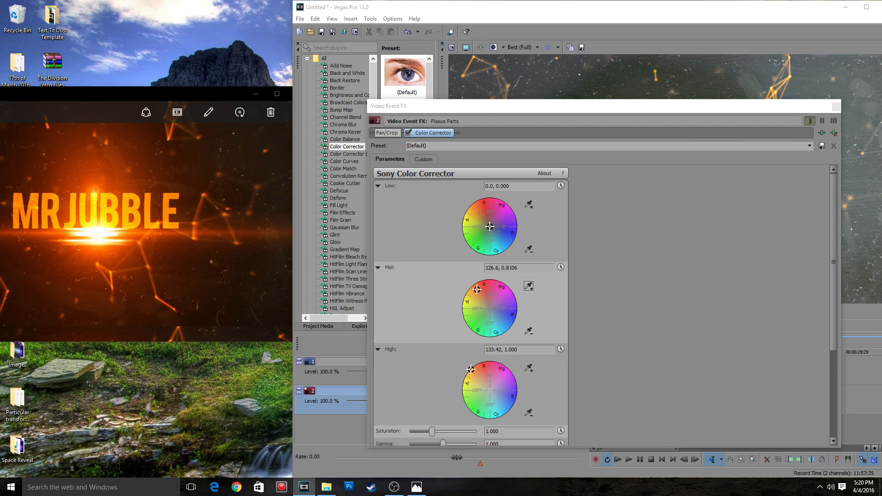
pyautogui.click(138, 212)
pyautogui.click(528, 368)
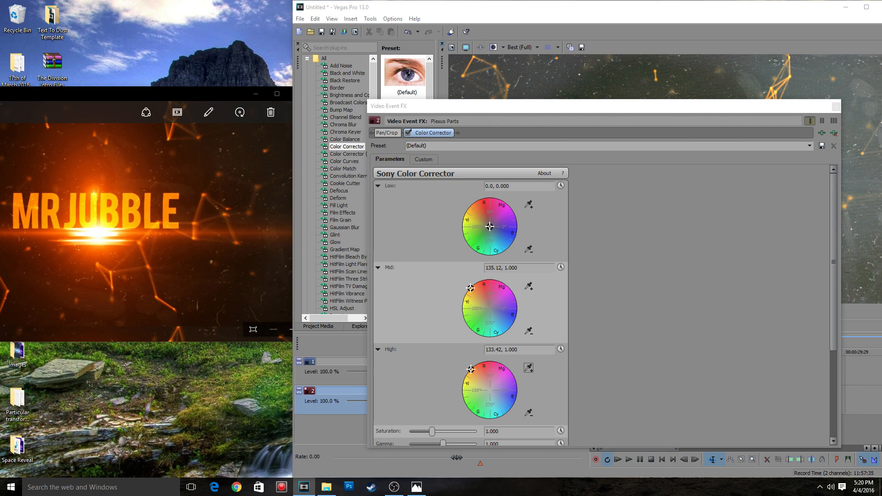
pyautogui.click(138, 211)
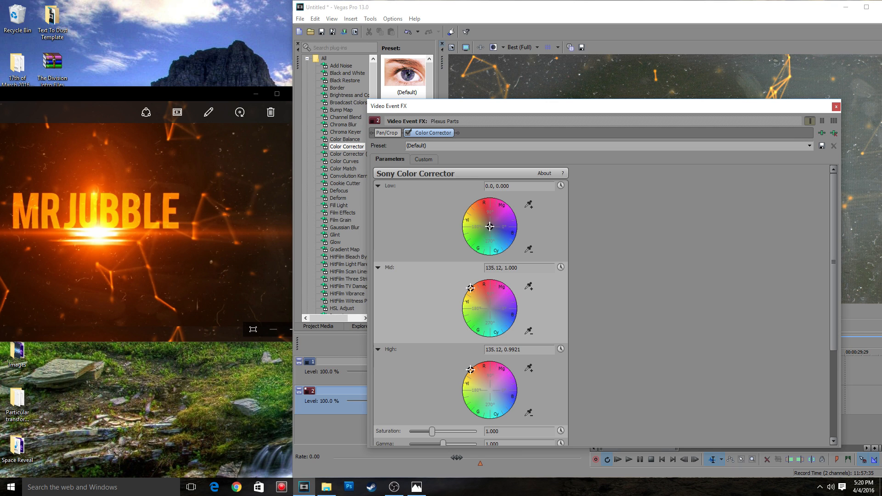
pyautogui.click(836, 106)
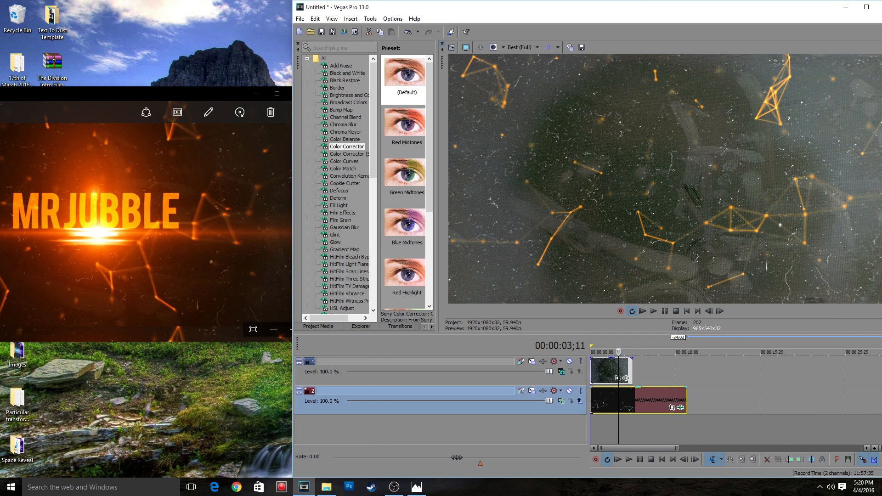
# Maximize the editor window and lower the opacity of the Lens Dirt clip.
pyautogui.click(867, 7)
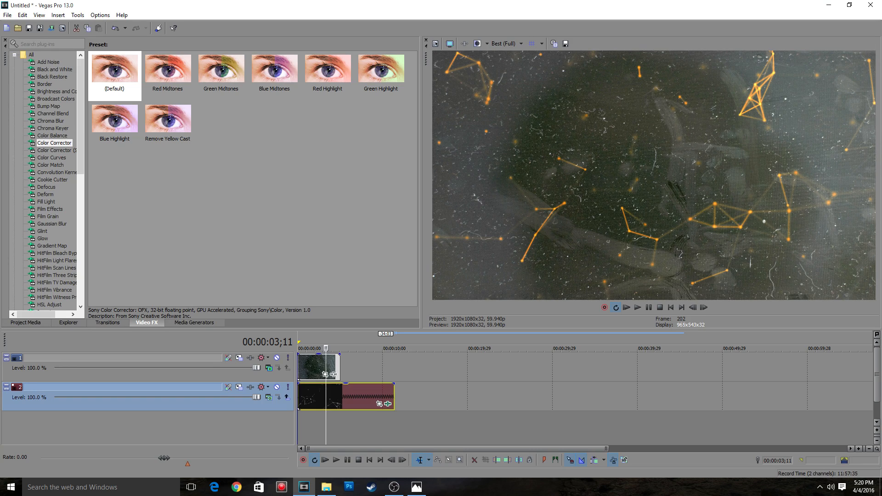
pyautogui.click(312, 367)
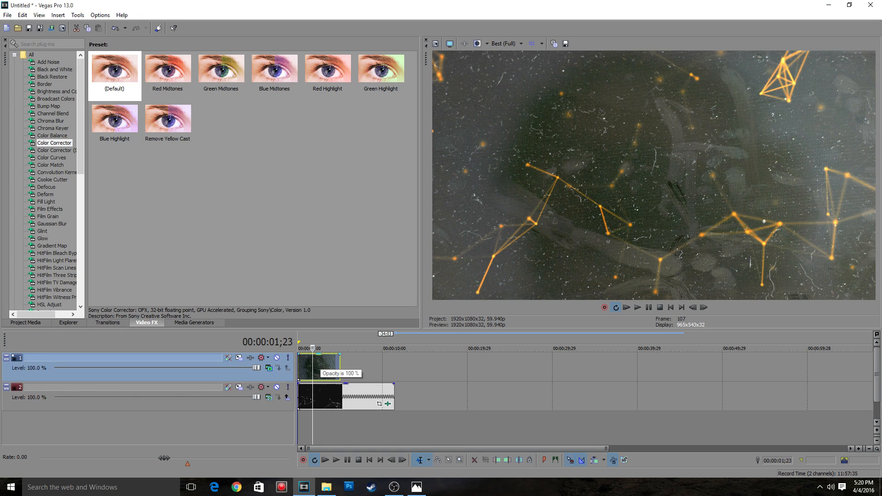
pyautogui.moveTo(322, 367); pyautogui.dragTo(325, 374)
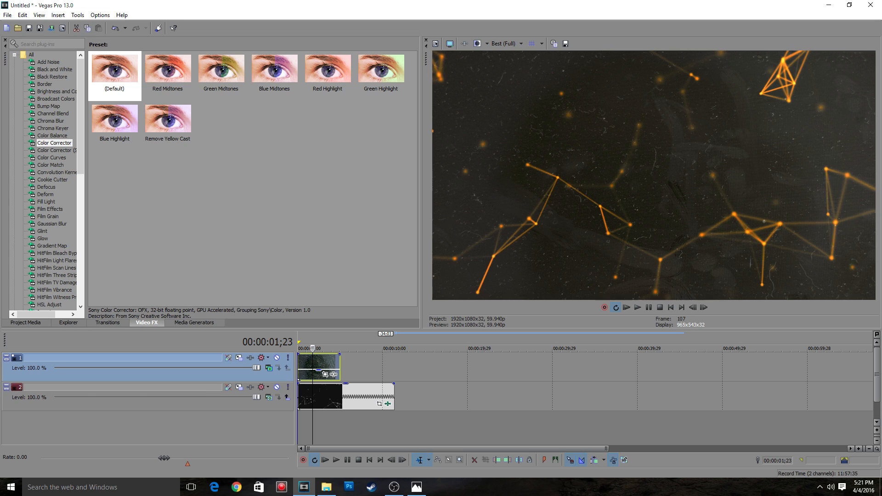
# Insert a video track between the Lens Dirt and Plexus Parts tracks and place Orange Forming Dust.m4v at its start.
pyautogui.rightClick(458, 405)
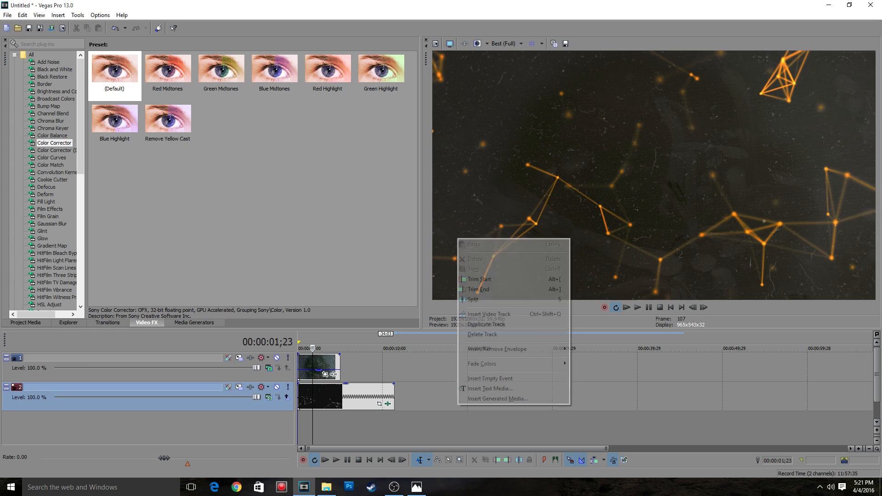
pyautogui.click(489, 314)
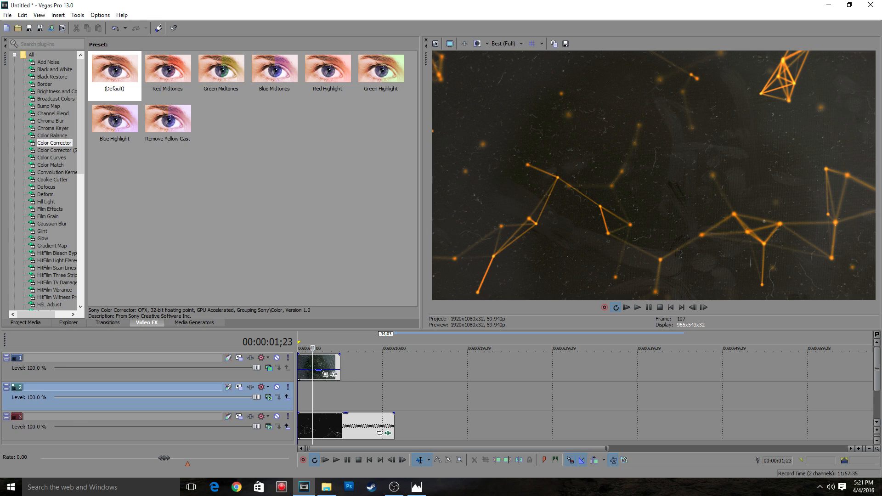
pyautogui.click(68, 323)
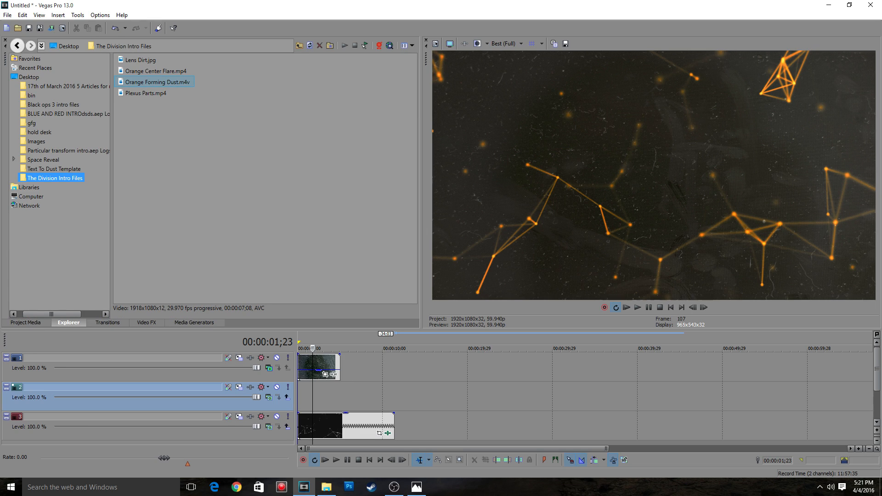
pyautogui.moveTo(158, 82); pyautogui.dragTo(300, 396)
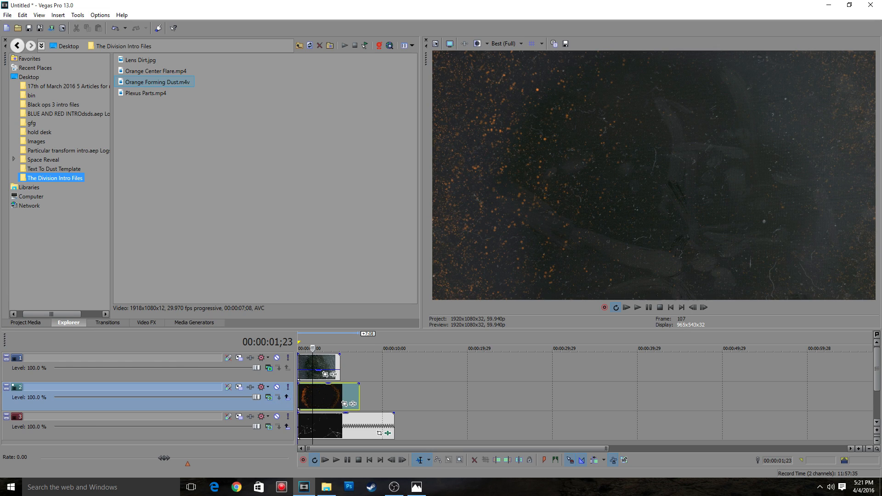
# Try Subtract on the Orange Forming Dust track, and set its compositing mode to Add.
pyautogui.click(269, 397)
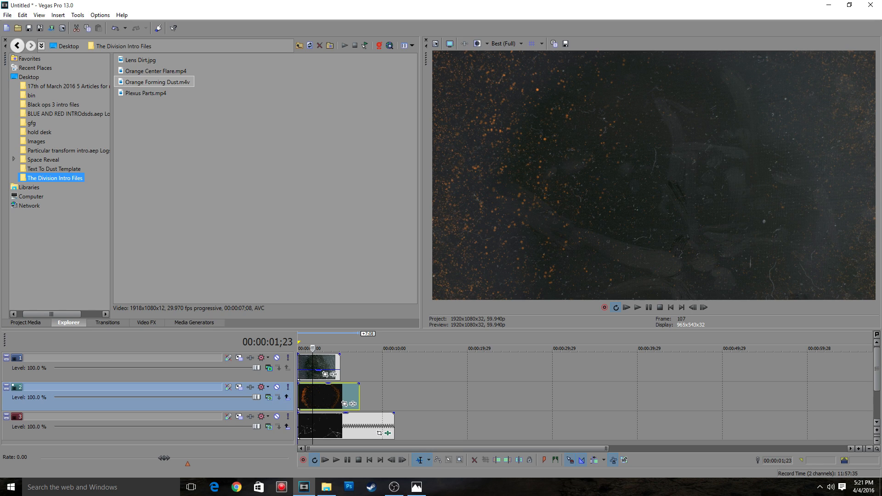
pyautogui.click(269, 397)
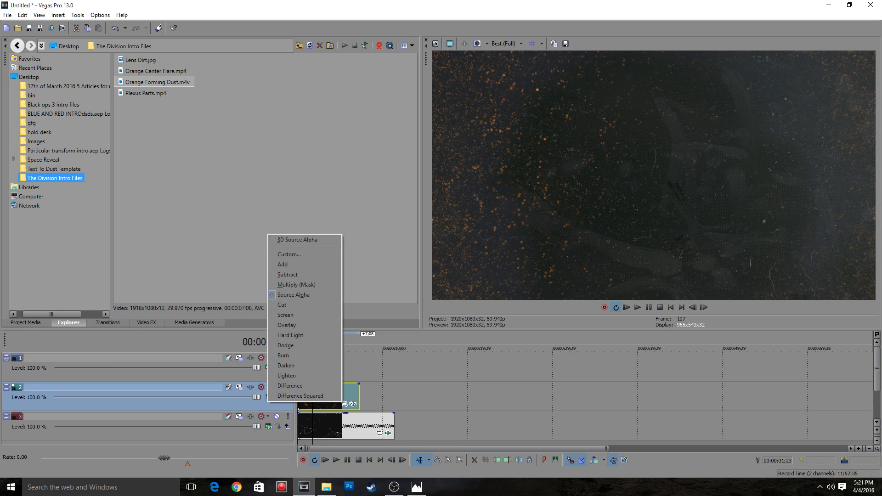
pyautogui.click(285, 274)
pyautogui.click(269, 397)
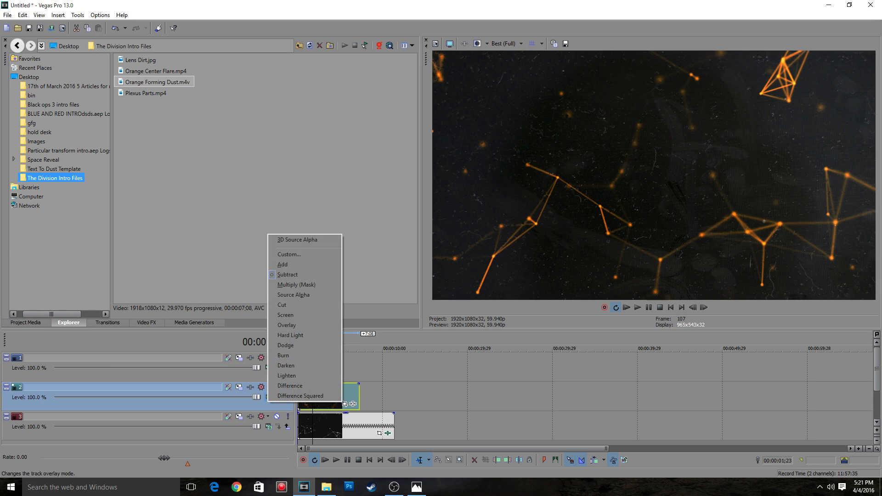
pyautogui.click(285, 265)
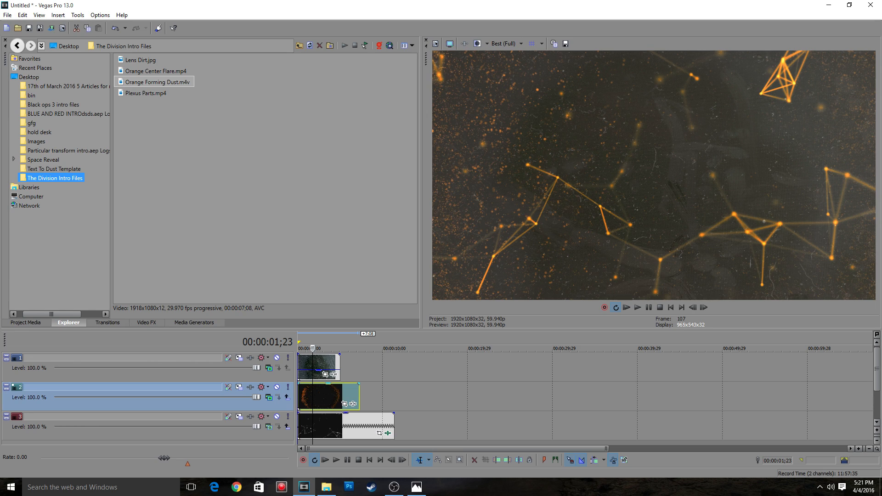
# Examine the dust formation from the timeline's start to 00:00:05;28, stepping back frame by frame to 00:00:05;21.
pyautogui.moveTo(313, 348); pyautogui.dragTo(298, 349)
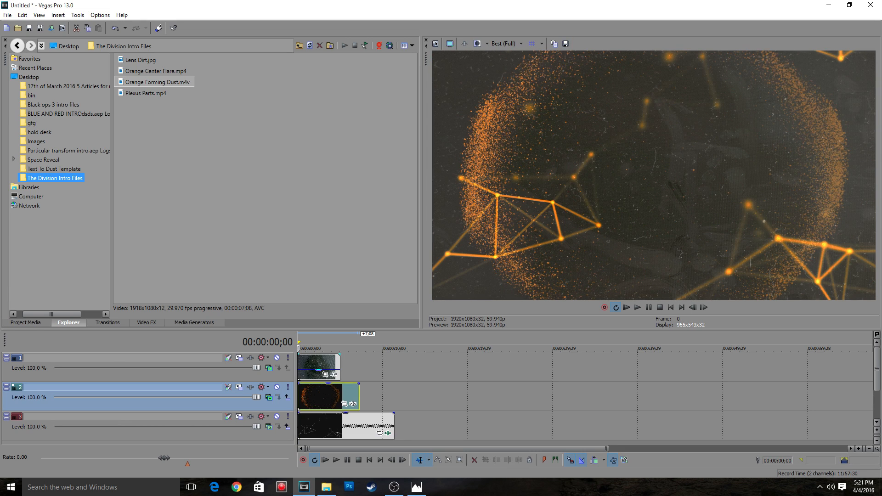
pyautogui.click(340, 393)
pyautogui.click(348, 393)
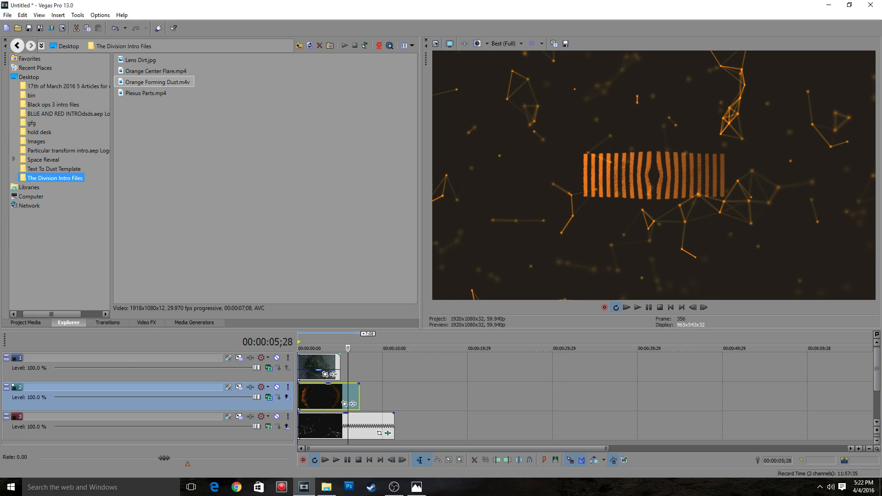
pyautogui.scroll(8, 585, 396)
pyautogui.scroll(-1, 584, 396)
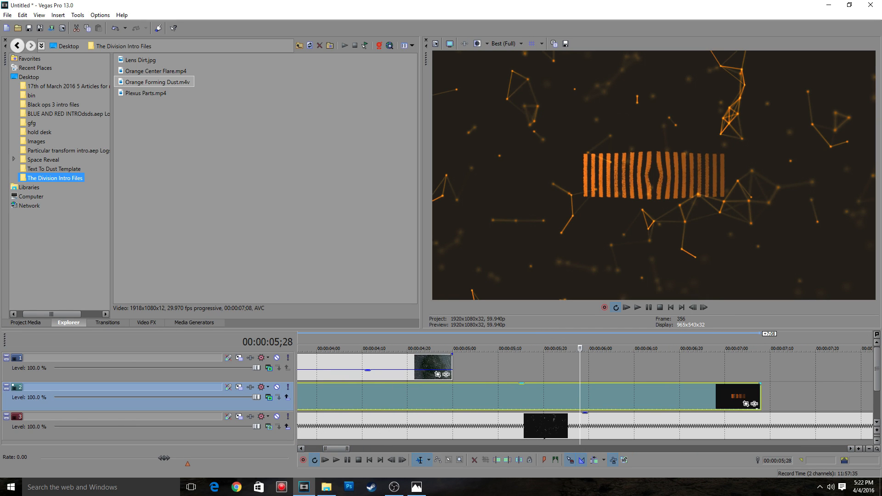
pyautogui.press('Left')
pyautogui.press('Left')
pyautogui.press('Left')
pyautogui.press('Left')
pyautogui.press('Left')
pyautogui.press('Left')
pyautogui.press('Left')
pyautogui.press('Left')
pyautogui.press('Left')
pyautogui.press('Left')
pyautogui.press('Left')
pyautogui.press('Left')
pyautogui.press('Left')
pyautogui.press('Left')
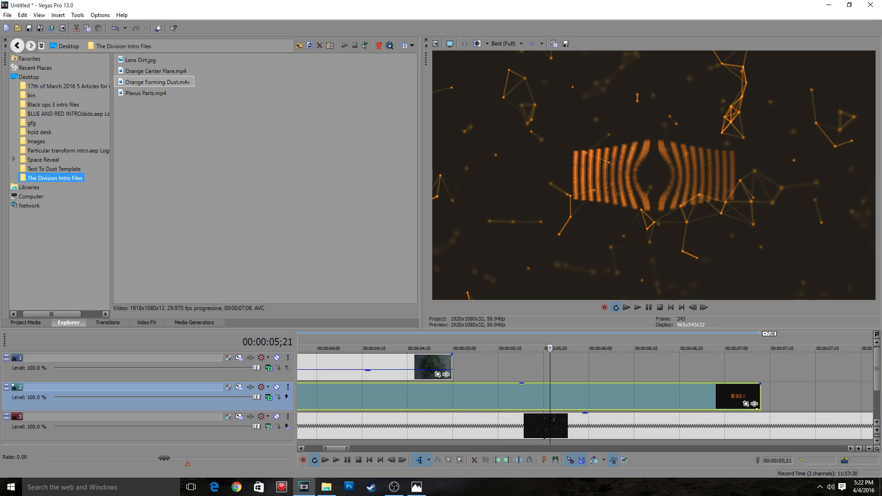
pyautogui.scroll(-3, 585, 397)
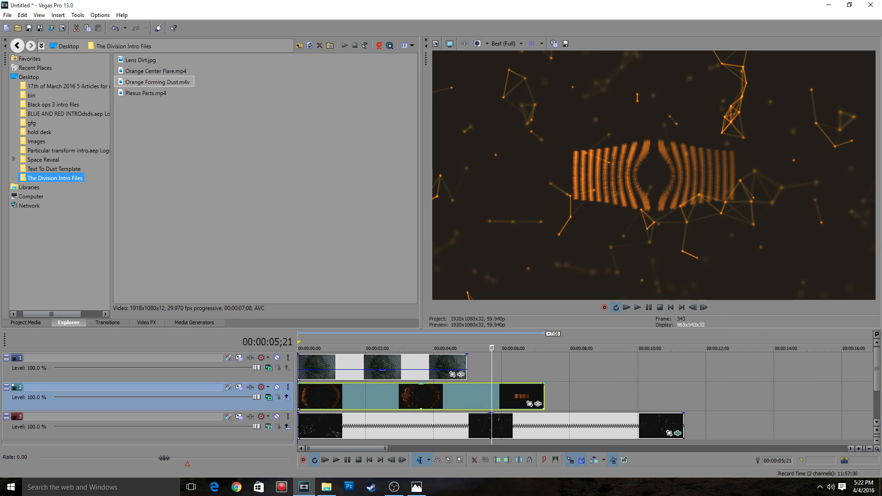
# Trim the first 0;27 off the Orange Forming Dust clip, with the clip starting at the timeline's beginning, and play back the result.
pyautogui.moveTo(491, 348); pyautogui.dragTo(329, 348)
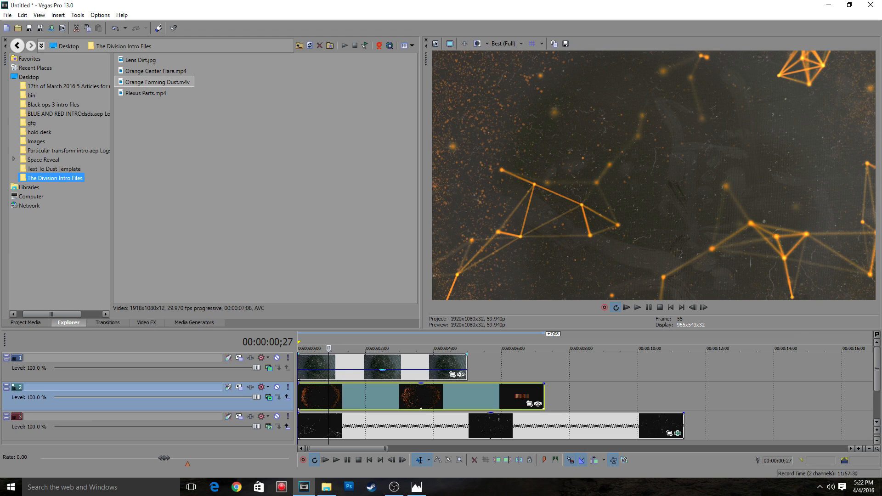
pyautogui.moveTo(298, 397); pyautogui.dragTo(327, 396)
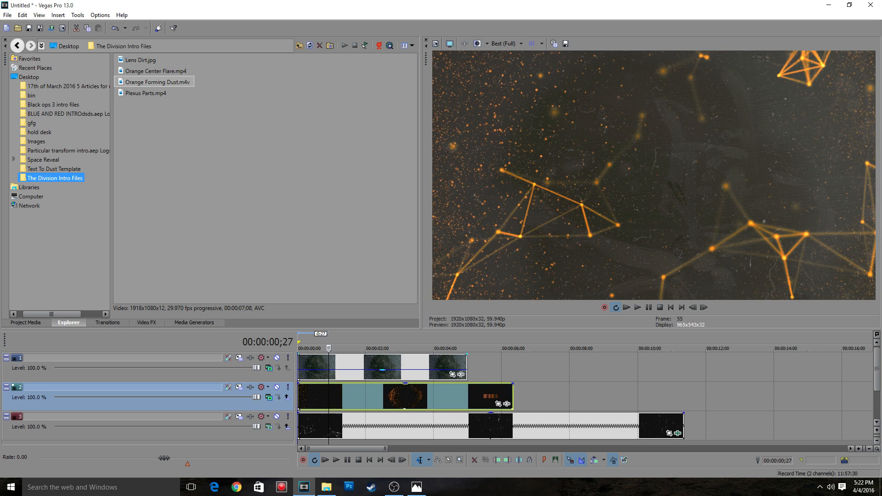
pyautogui.click(363, 397)
pyautogui.press('space')
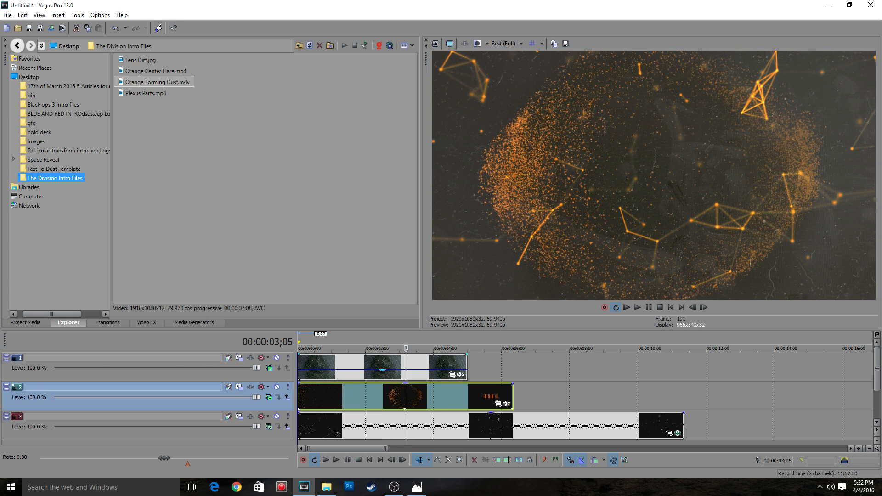
pyautogui.click(434, 396)
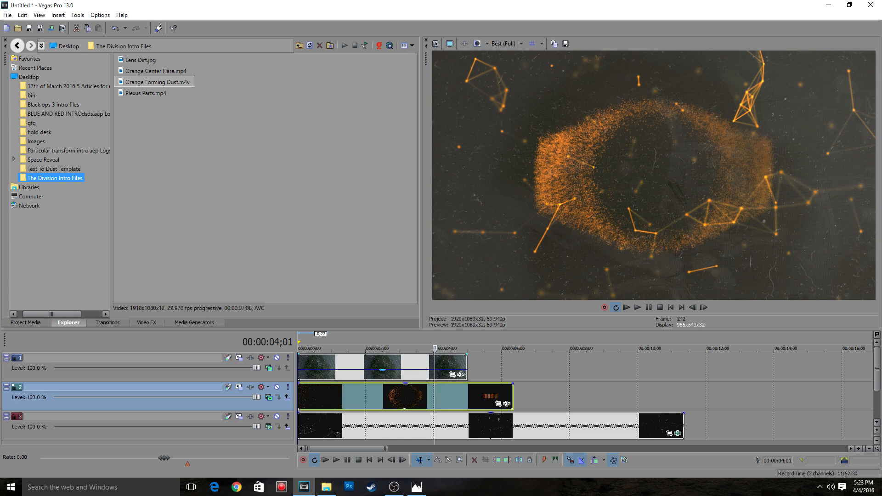
# Locate the fully formed dust shape and trim the end of the Orange Forming Dust clip to 00:00:04;05.
pyautogui.click(438, 397)
pyautogui.click(439, 397)
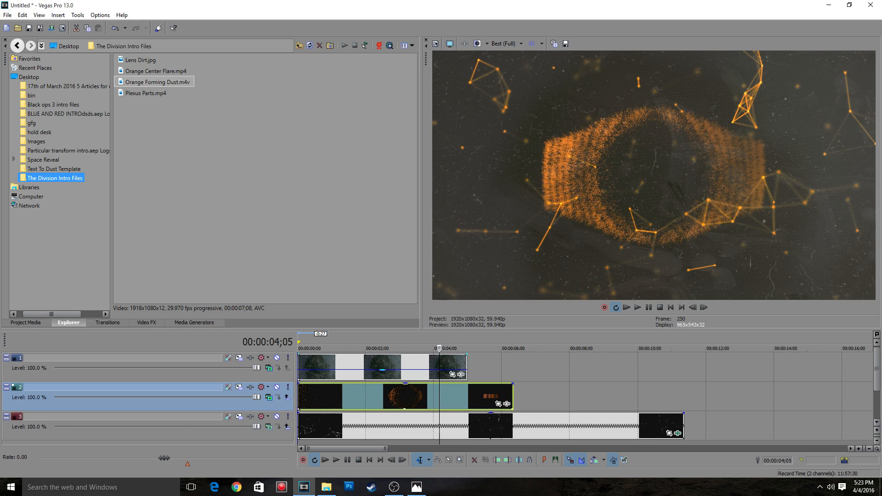
pyautogui.click(443, 397)
pyautogui.click(440, 397)
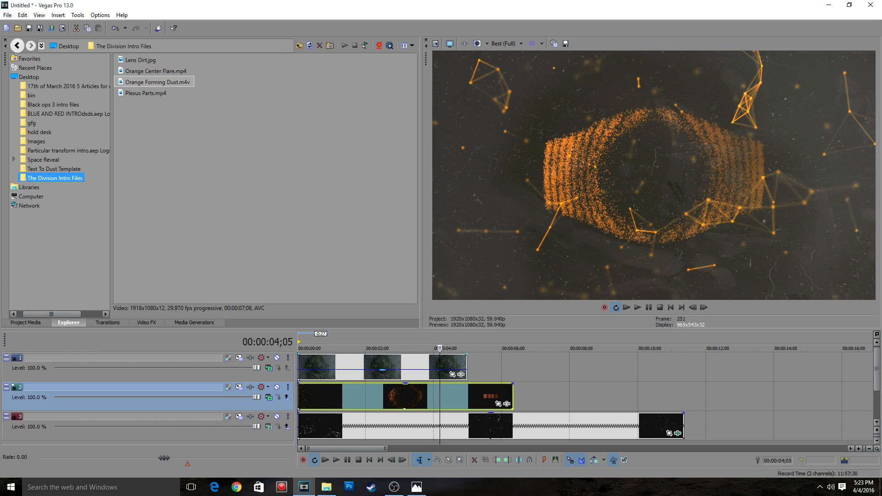
pyautogui.moveTo(512, 395); pyautogui.dragTo(444, 395)
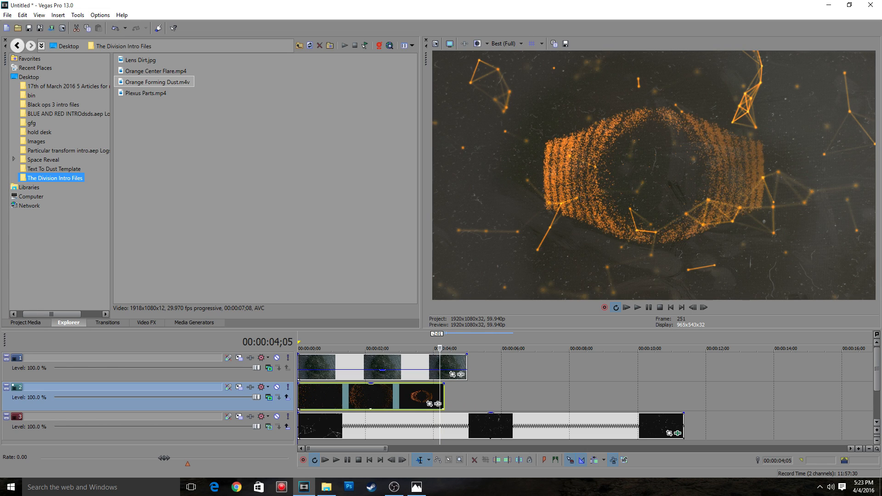
pyautogui.moveTo(444, 395); pyautogui.dragTo(440, 395)
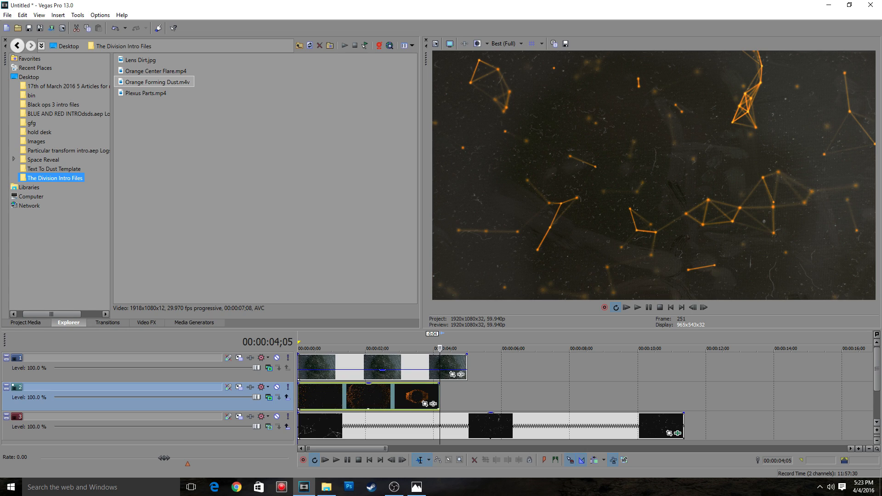
# Insert a video track above the Orange Forming Dust track and place Orange Center Flare.mp4 at its start.
pyautogui.rightClick(543, 393)
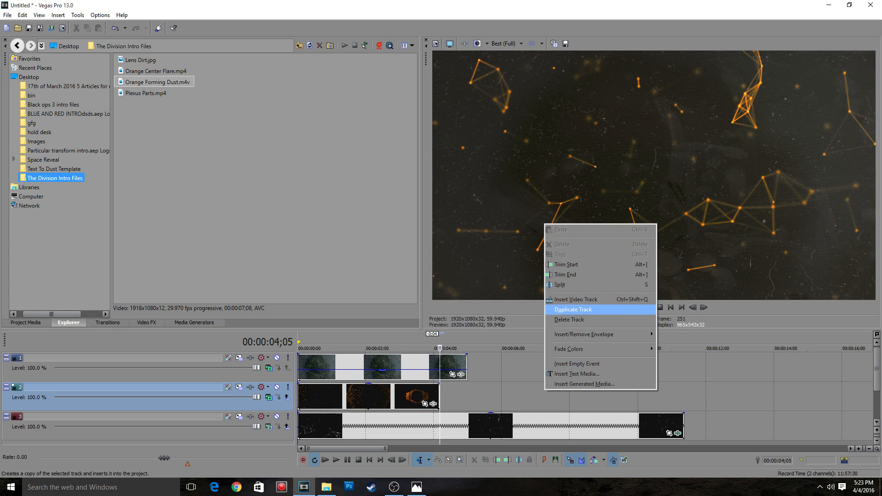
pyautogui.click(574, 299)
pyautogui.click(156, 72)
pyautogui.moveTo(155, 72); pyautogui.dragTo(298, 396)
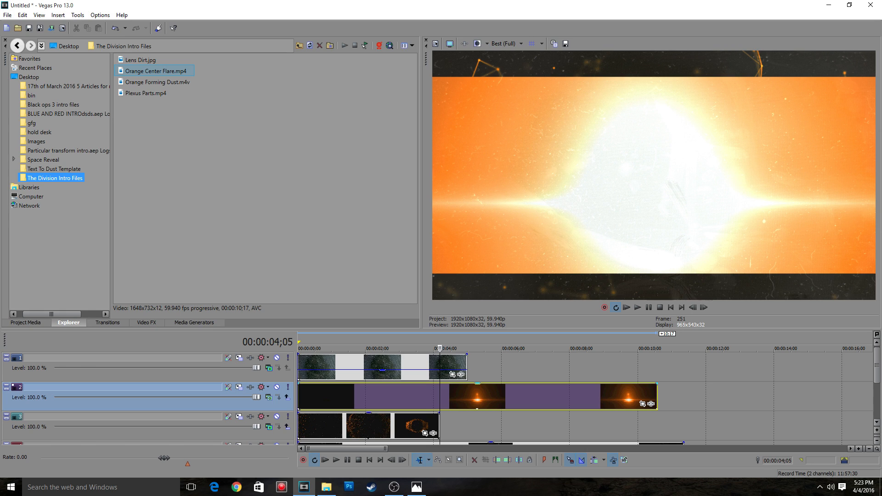
# Turn off Maintain aspect ratio and choose Disable resample for the Orange Center Flare clip, checking the preview and the settings.
pyautogui.rightClick(497, 402)
pyautogui.click(510, 396)
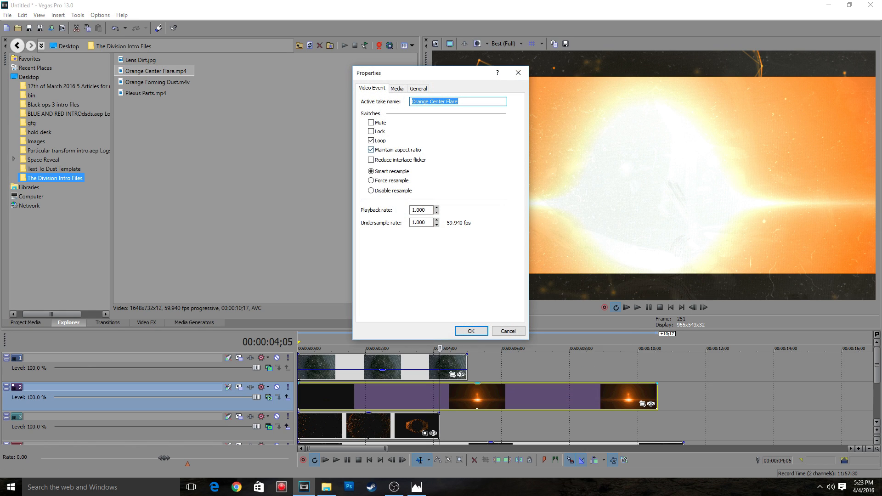
pyautogui.click(371, 150)
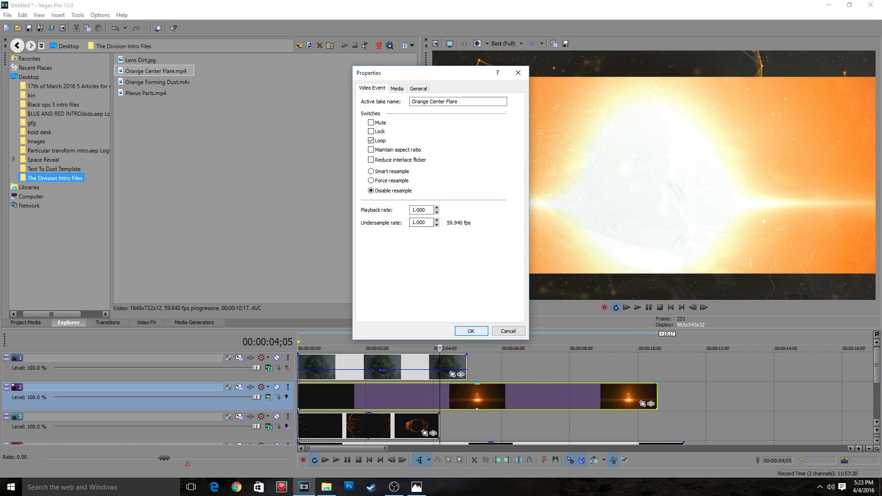
pyautogui.click(470, 331)
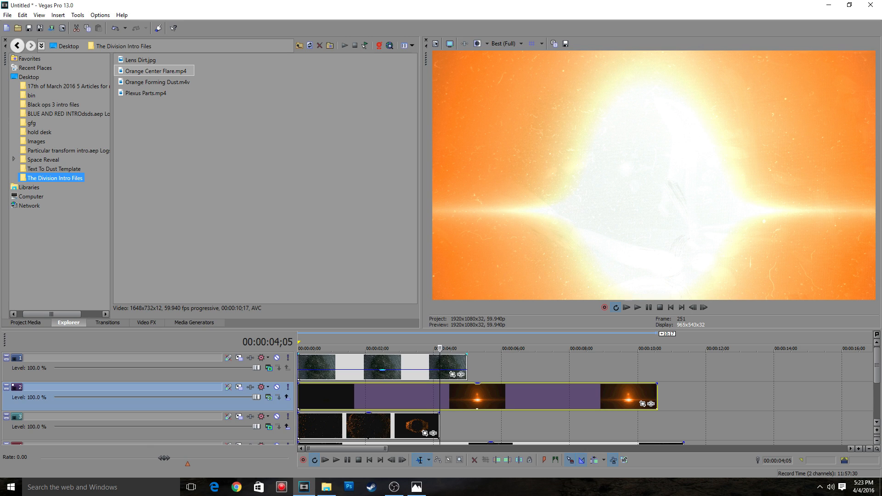
pyautogui.click(401, 396)
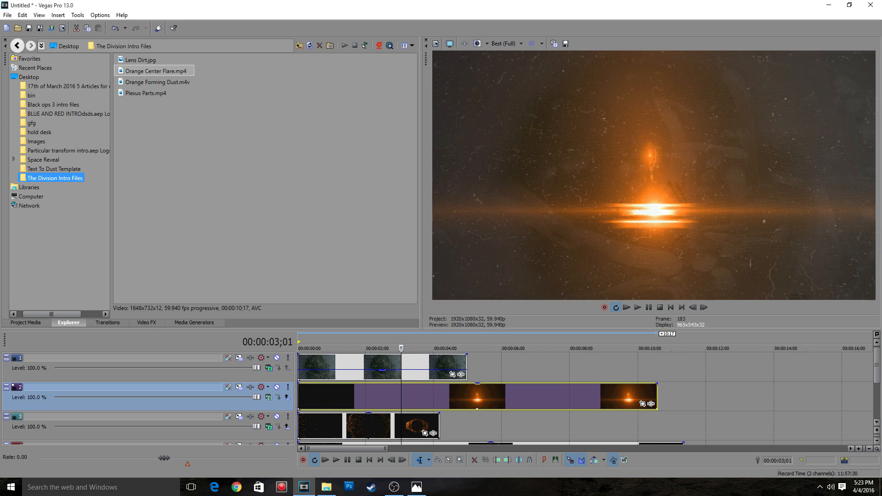
pyautogui.rightClick(531, 393)
pyautogui.click(554, 386)
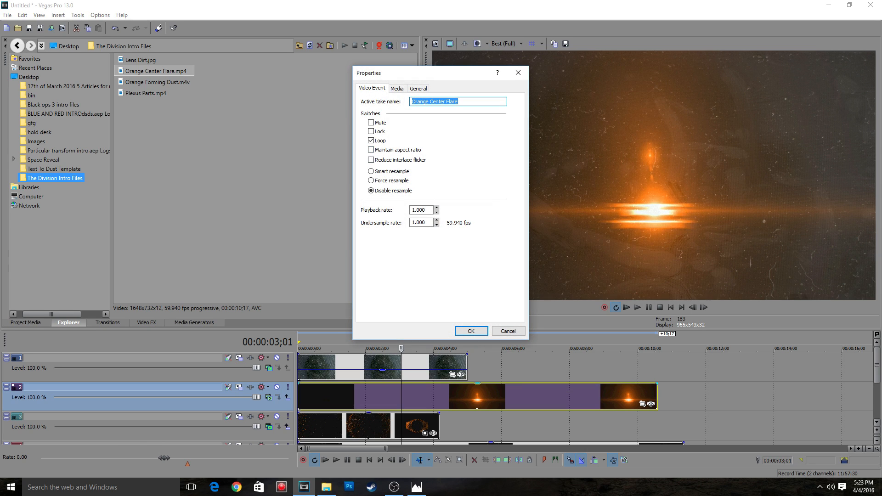
pyautogui.click(470, 330)
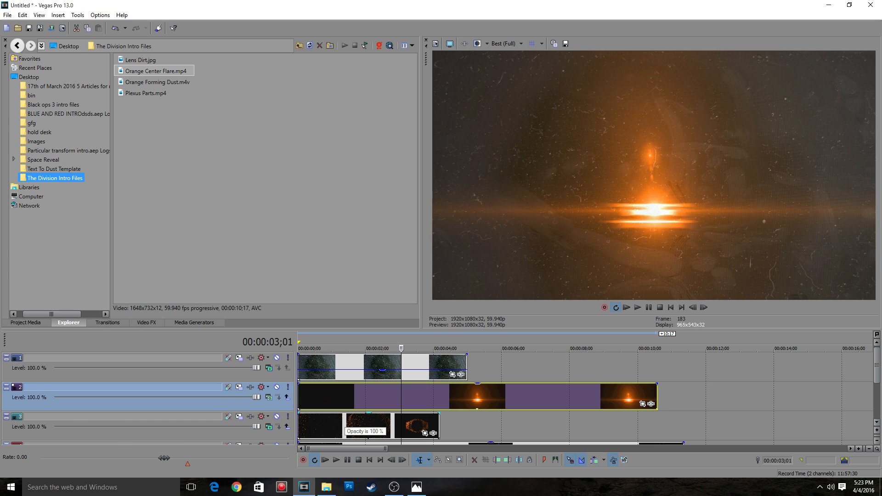
# Turn off Maintain aspect ratio and choose Disable resample for the Orange Forming Dust clip.
pyautogui.rightClick(346, 423)
pyautogui.click(369, 417)
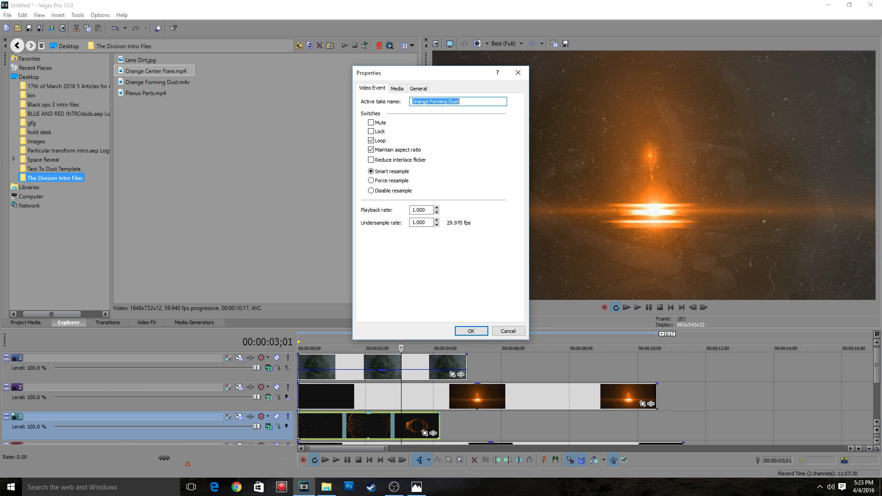
pyautogui.click(371, 150)
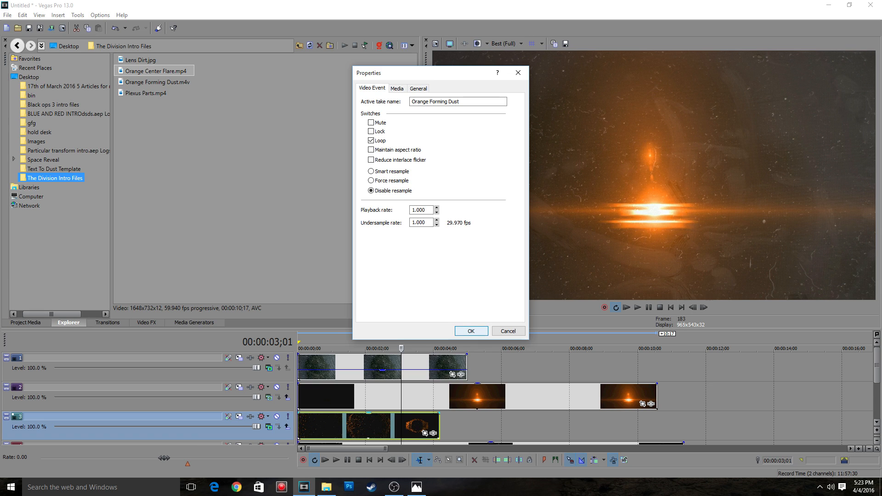
pyautogui.click(471, 330)
# Set the Orange Center Flare track's compositing mode to Add and play back the combined layers from near the start.
pyautogui.click(416, 426)
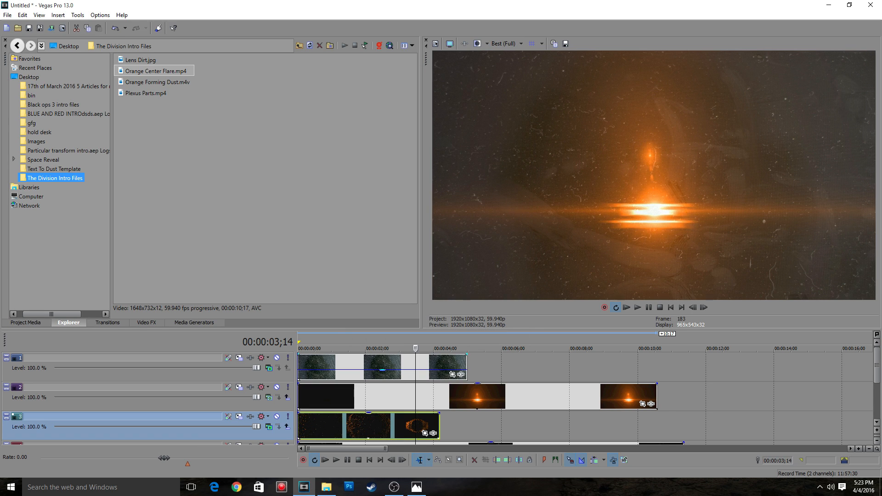
pyautogui.click(418, 425)
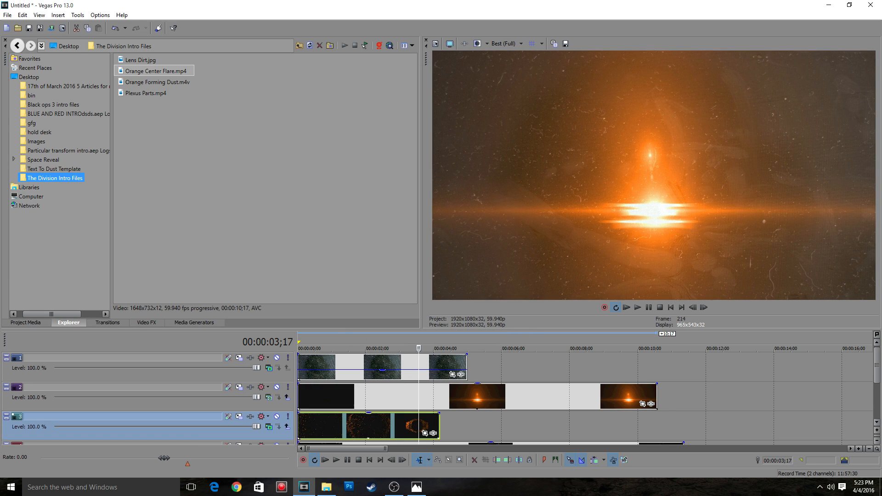
pyautogui.click(269, 397)
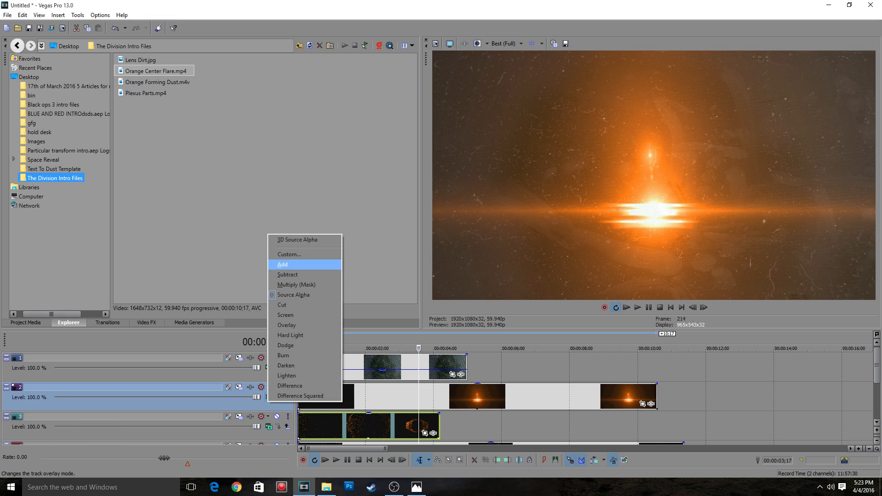
pyautogui.click(294, 264)
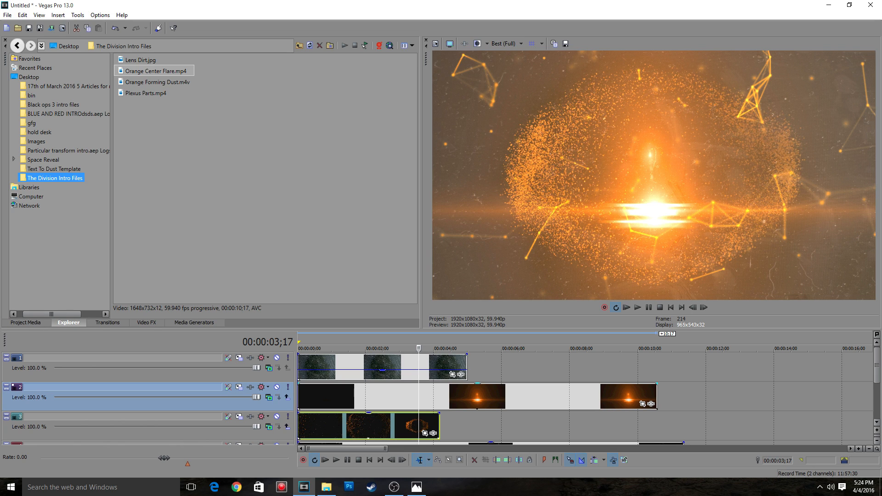
pyautogui.moveTo(419, 348); pyautogui.dragTo(310, 348)
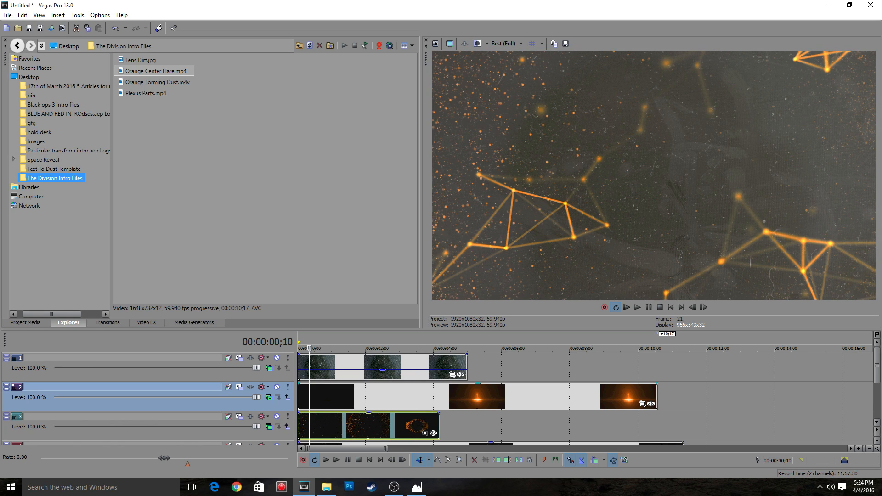
pyautogui.press('space')
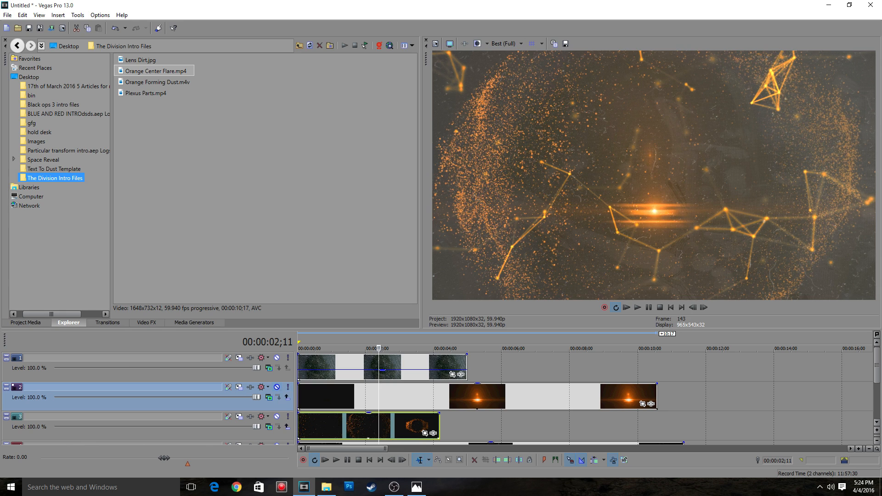
# Mute the Orange Center Flare track and step the playhead to the dust clip's last frame at 00:00:04;05.
pyautogui.click(277, 387)
pyautogui.press('space')
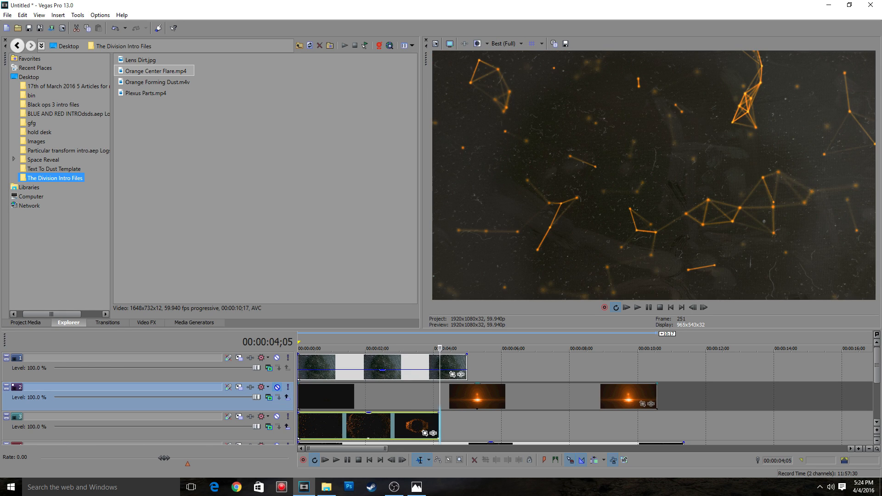
pyautogui.click(434, 349)
pyautogui.scroll(1, 435, 396)
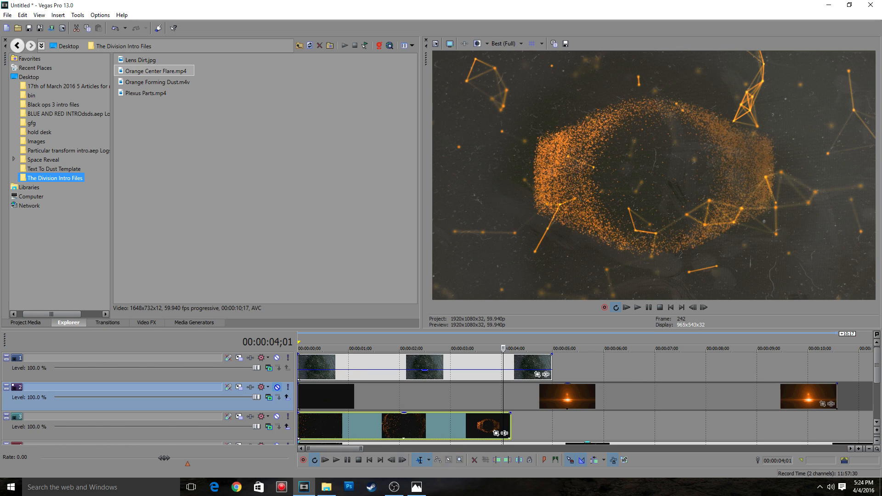
pyautogui.click(403, 460)
pyautogui.click(402, 460)
pyautogui.click(403, 460)
pyautogui.click(402, 460)
pyautogui.click(402, 460)
pyautogui.click(403, 460)
pyautogui.click(402, 459)
pyautogui.click(403, 460)
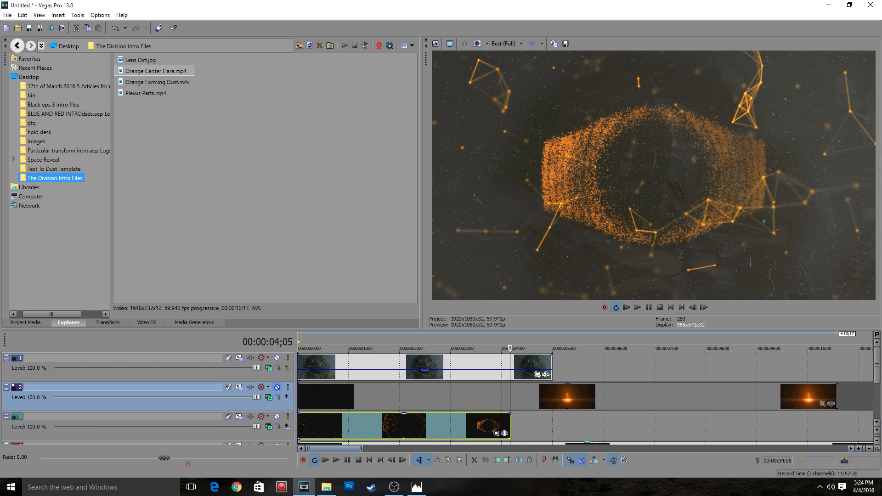
# Insert a video track above the Orange Forming Dust track and add text media reading "Mrjubble" at 00:00:04;05.
pyautogui.scroll(-4, 585, 397)
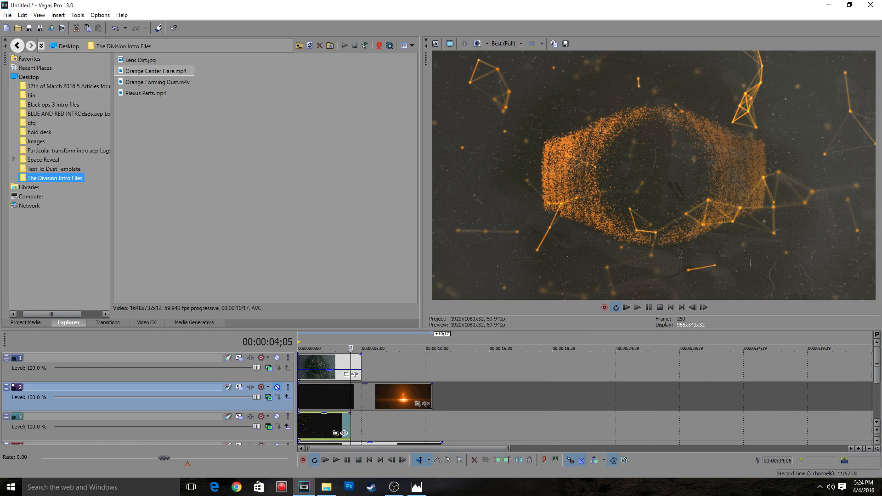
pyautogui.rightClick(483, 433)
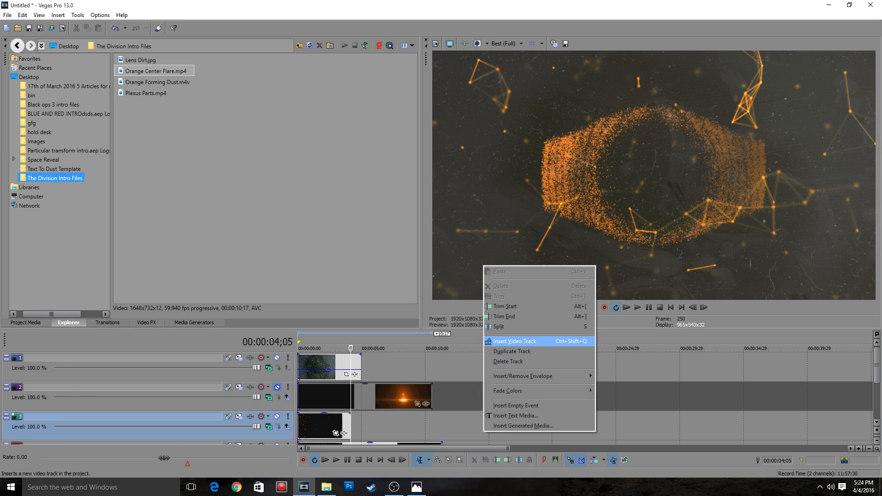
pyautogui.click(517, 342)
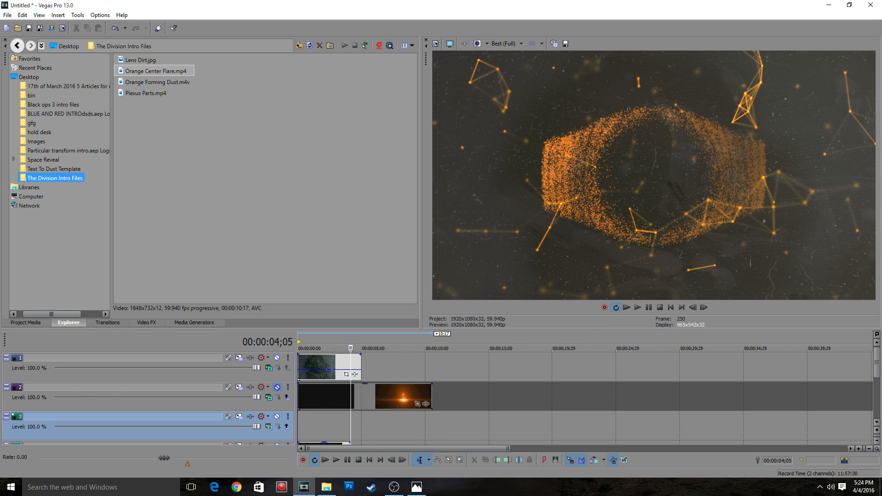
pyautogui.rightClick(323, 425)
pyautogui.click(360, 406)
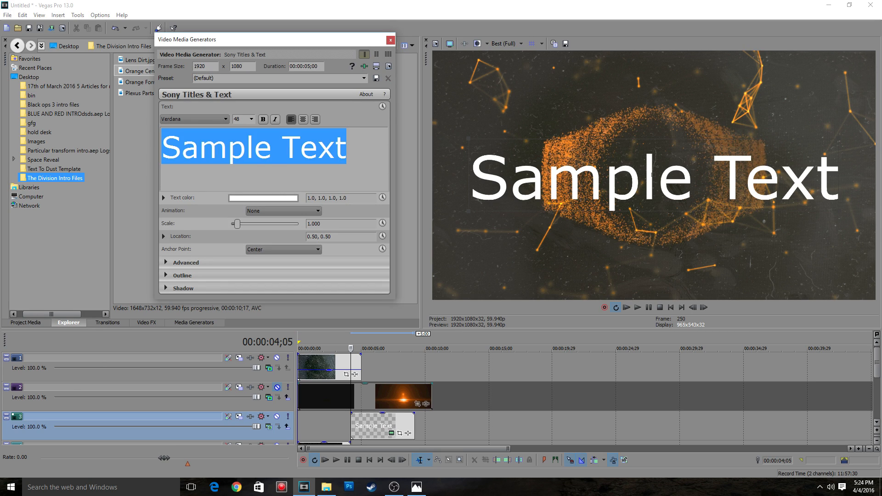
pyautogui.write('Mrjubble')
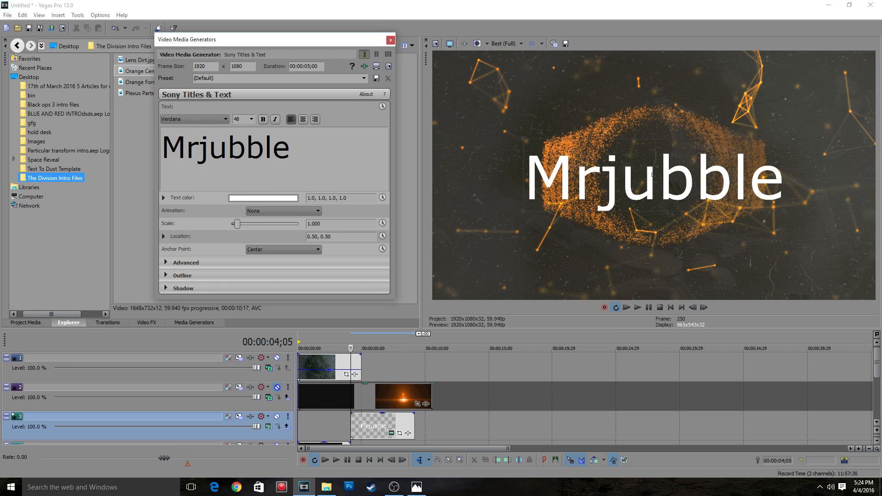
# Try Carbon Block on the whole title text, and set its font to Alien League II Bold.
pyautogui.hotkey('ctrl', 'a')
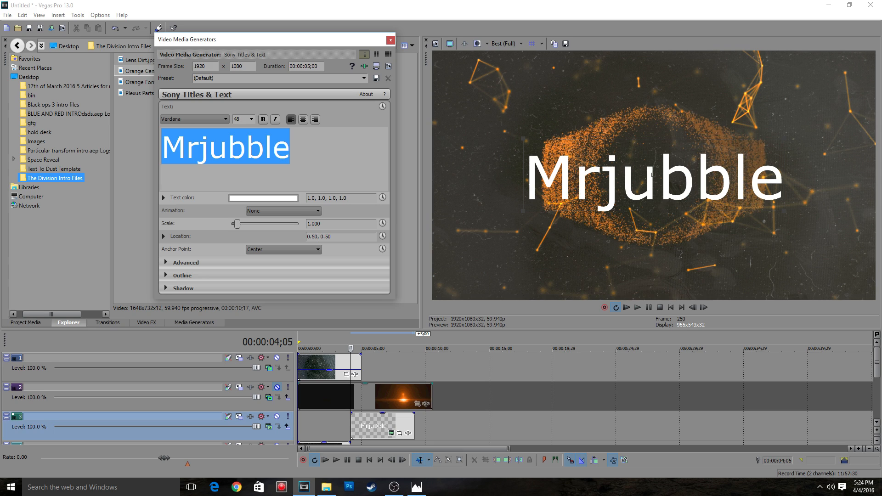
pyautogui.click(225, 119)
pyautogui.moveTo(225, 284); pyautogui.dragTo(225, 180)
pyautogui.click(184, 200)
pyautogui.click(225, 120)
pyautogui.click(175, 158)
pyautogui.click(225, 119)
pyautogui.moveTo(225, 195); pyautogui.dragTo(226, 158)
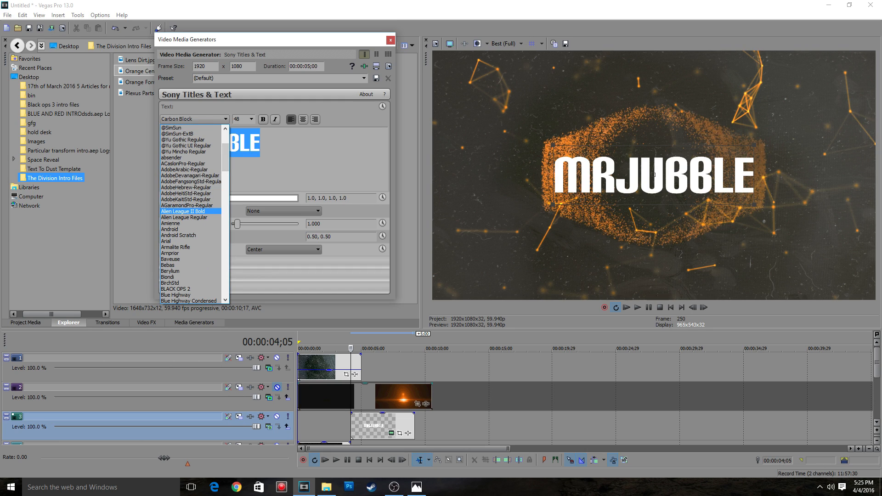
pyautogui.click(183, 211)
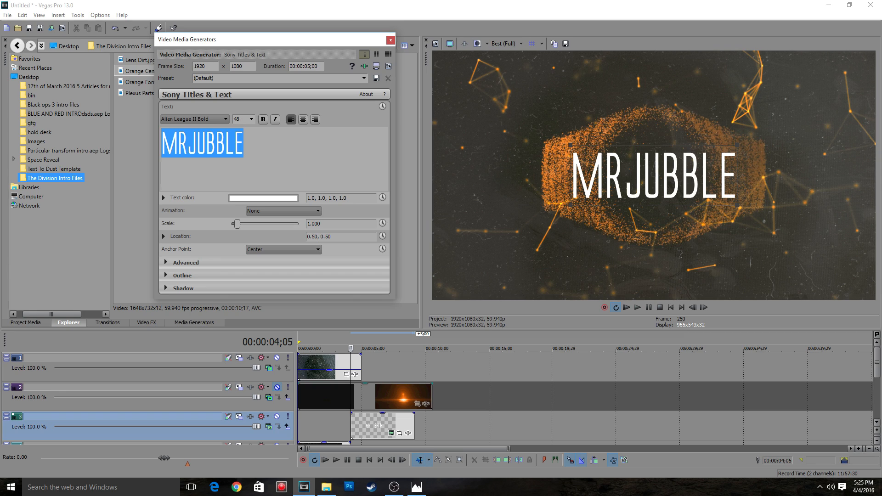
# Colour the title text orange (1.0, 0.37, 0.0, 1.0) and scale it to about 0.896 to fit inside the dust shape.
pyautogui.click(264, 198)
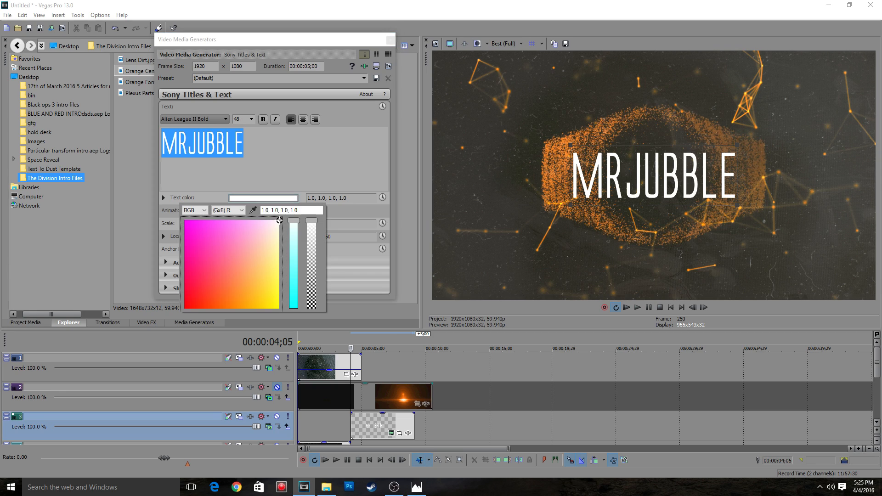
pyautogui.moveTo(225, 287); pyautogui.dragTo(219, 309)
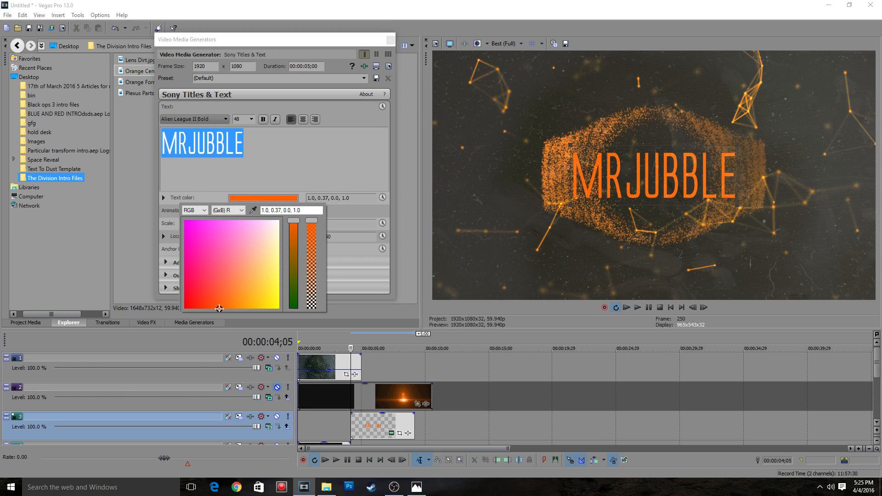
pyautogui.press('Escape')
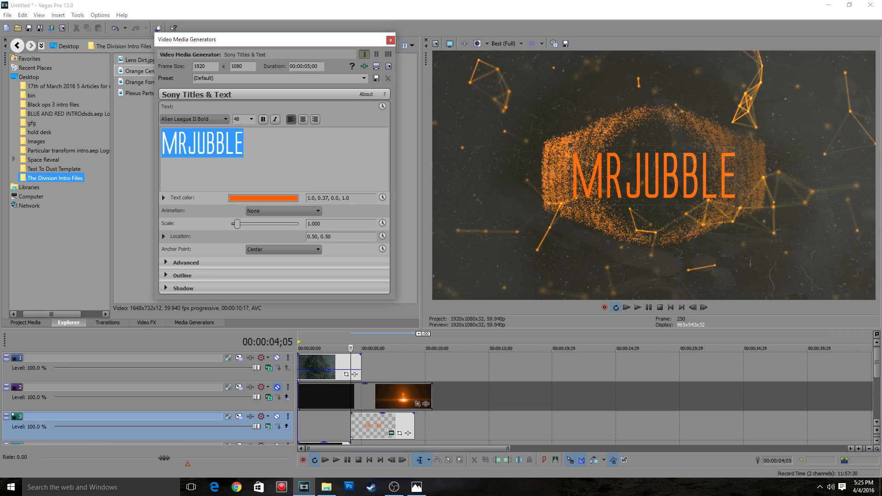
pyautogui.moveTo(737, 206); pyautogui.dragTo(728, 201)
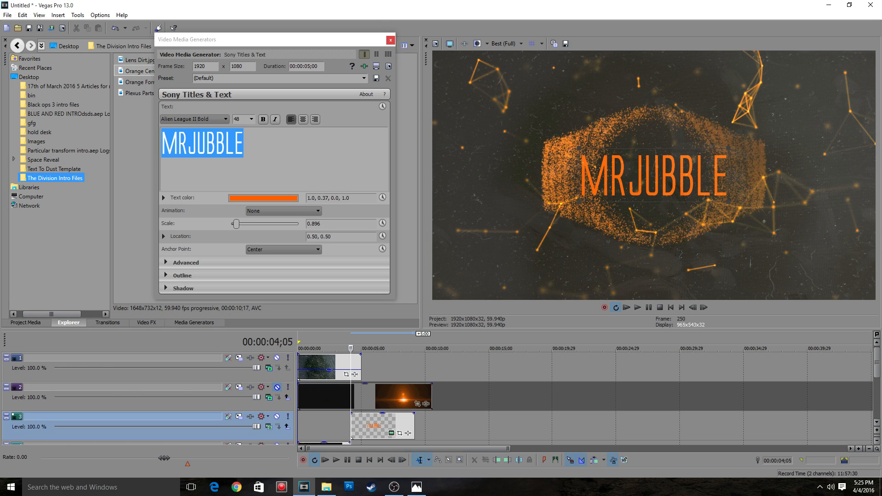
# Unmute the Orange Center Flare track and check how the flare covers the dust-to-text change around 00:00:04;05.
pyautogui.click(390, 40)
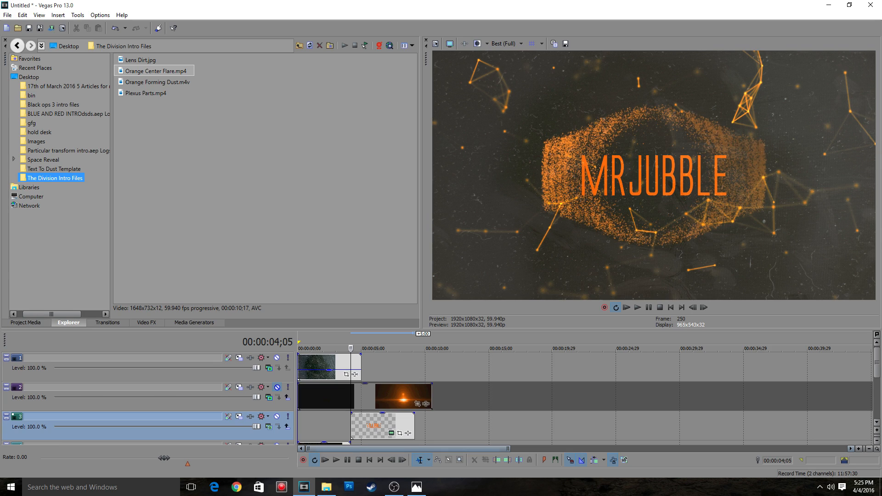
pyautogui.scroll(4, 510, 438)
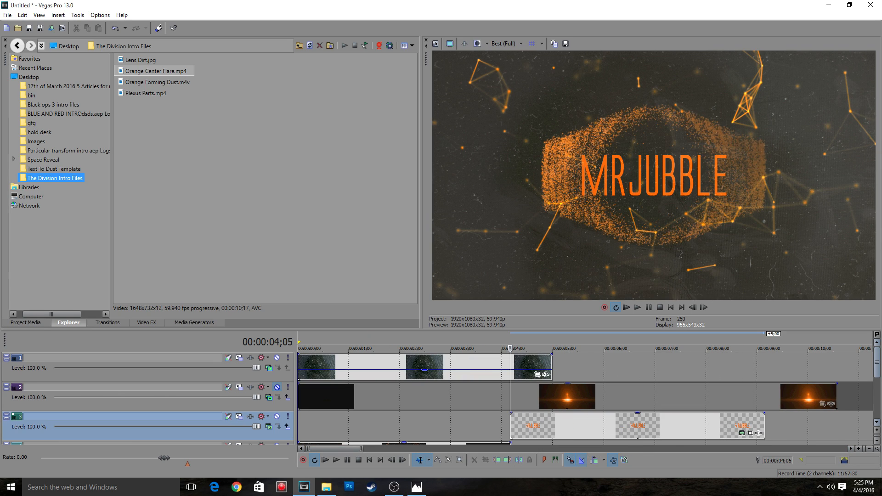
pyautogui.scroll(-2, 510, 438)
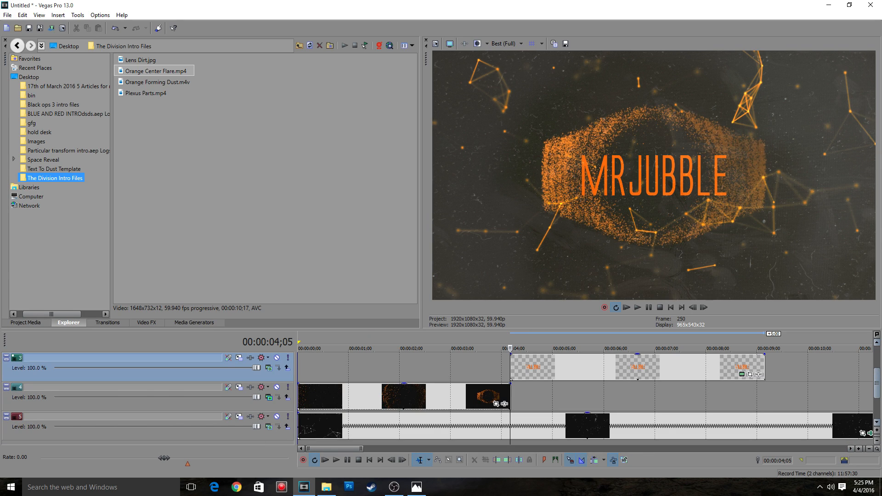
pyautogui.scroll(2, 511, 439)
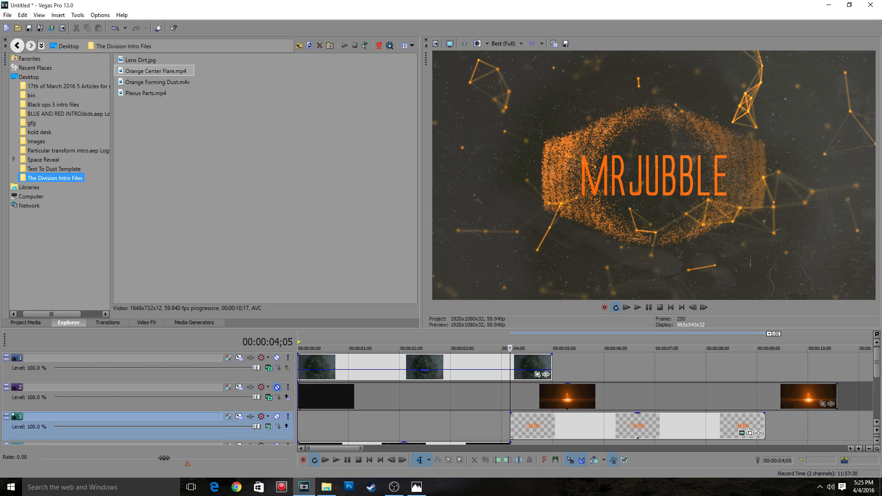
pyautogui.click(277, 387)
pyautogui.moveTo(298, 397)
pyautogui.mouseDown()
pyautogui.moveTo(309, 396)
pyautogui.moveTo(298, 396)
pyautogui.mouseUp()
pyautogui.moveTo(510, 348)
pyautogui.mouseDown()
pyautogui.moveTo(425, 348)
pyautogui.moveTo(504, 348)
pyautogui.mouseUp()
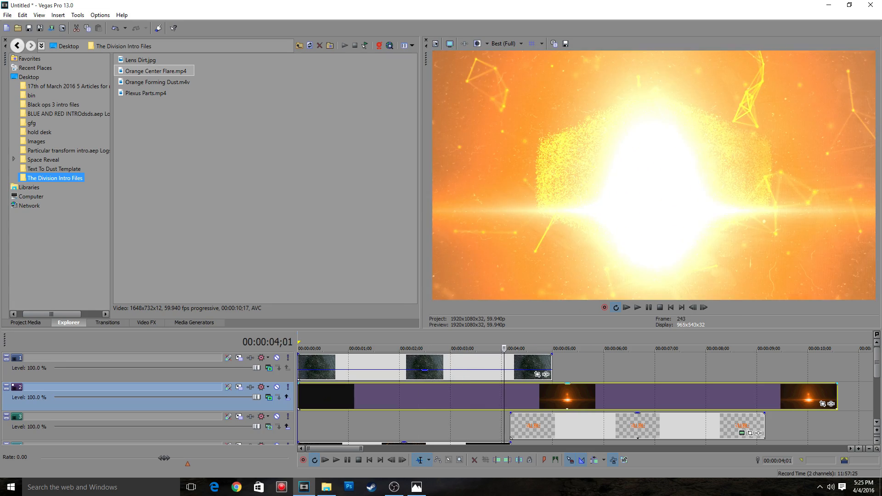
pyautogui.moveTo(504, 348); pyautogui.dragTo(510, 348)
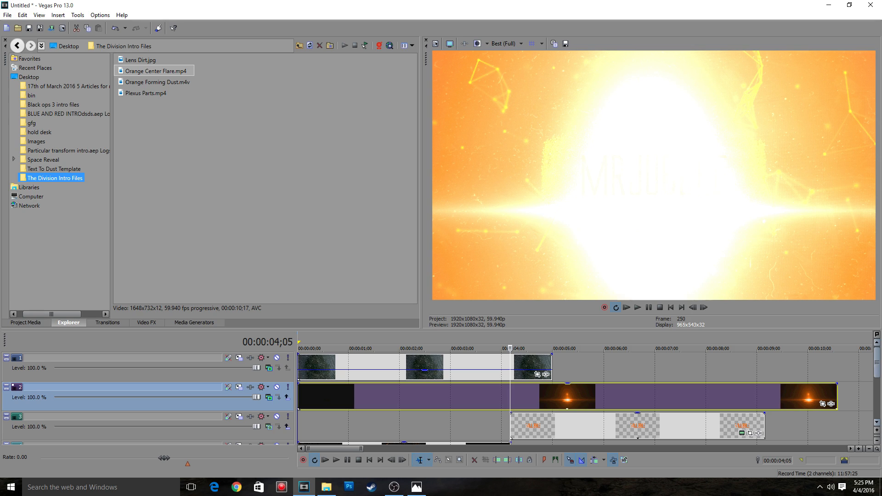
# Add a short fade-out to the end of the Orange Forming Dust clip, starting at about 00:00:03;27.
pyautogui.scroll(-1, 568, 395)
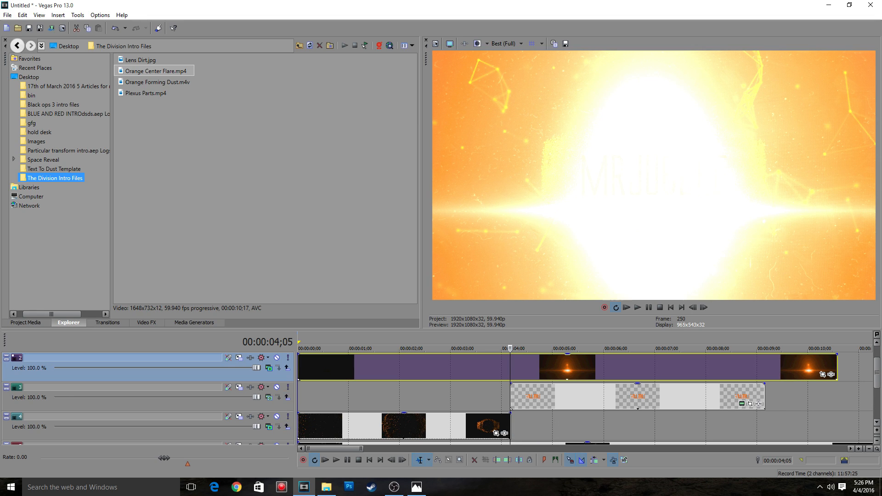
pyautogui.click(505, 416)
pyautogui.moveTo(504, 414); pyautogui.dragTo(497, 414)
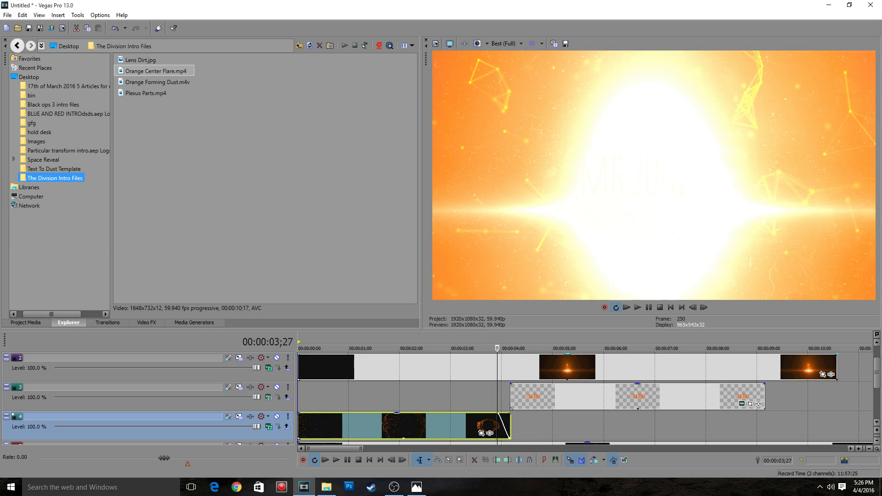
# Step frame by frame from 00:00:03;27 to 00:00:04;02 to inspect the dust's fade under the flare.
pyautogui.click(497, 425)
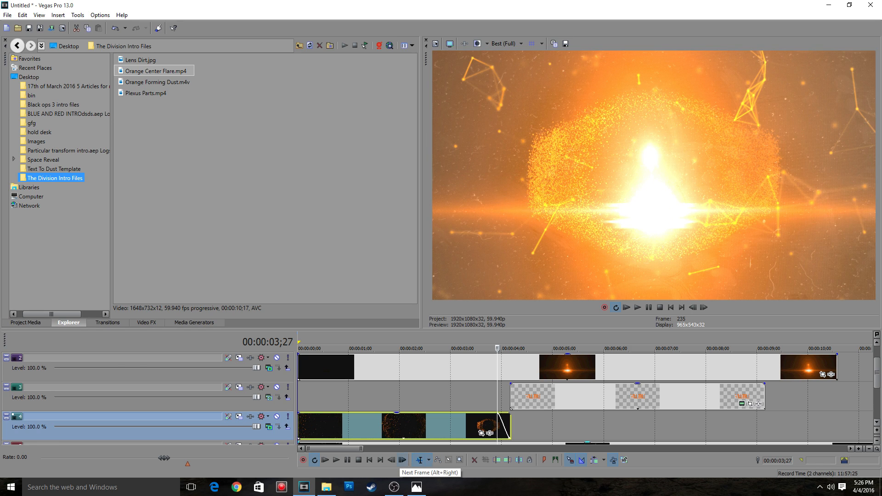
pyautogui.click(403, 460)
pyautogui.click(402, 460)
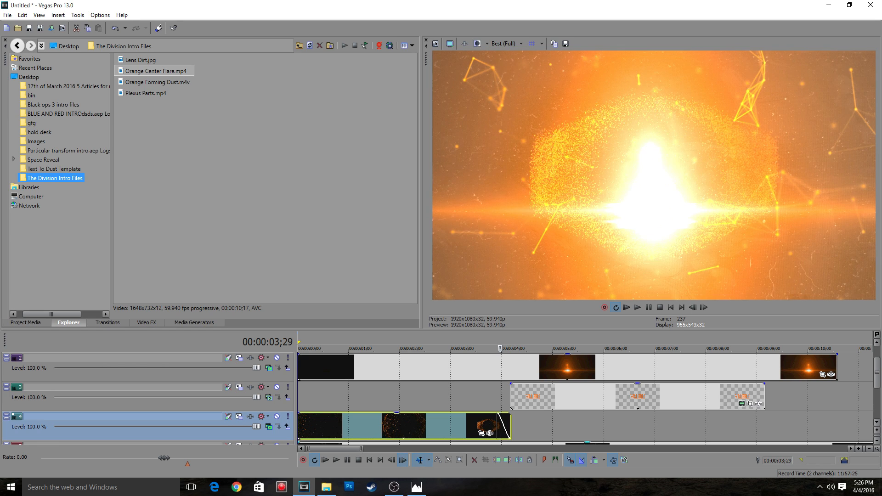
pyautogui.click(403, 460)
pyautogui.click(402, 460)
pyautogui.click(403, 460)
pyautogui.click(402, 460)
pyautogui.click(402, 461)
pyautogui.click(403, 461)
pyautogui.click(403, 460)
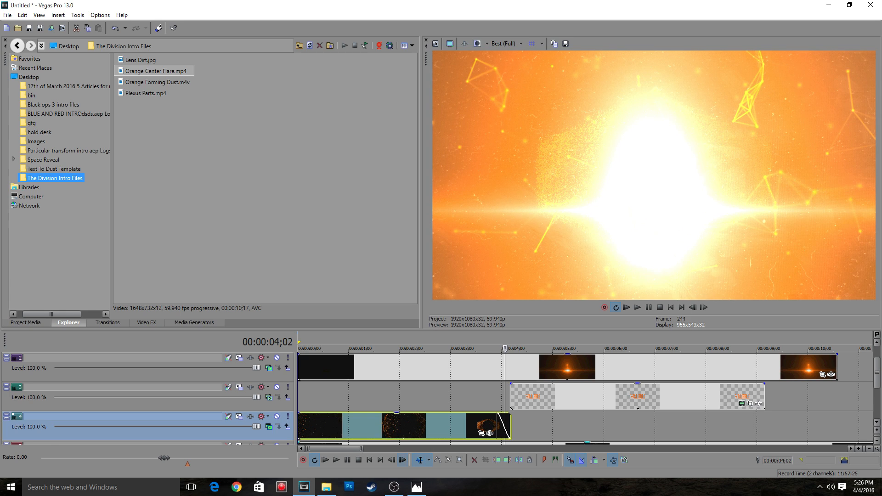
# Set the Orange Forming Dust clip's fade-out to begin at about 00:00:03;20 and place the playhead just before it at 00:00:03;17.
pyautogui.moveTo(509, 413); pyautogui.dragTo(483, 413)
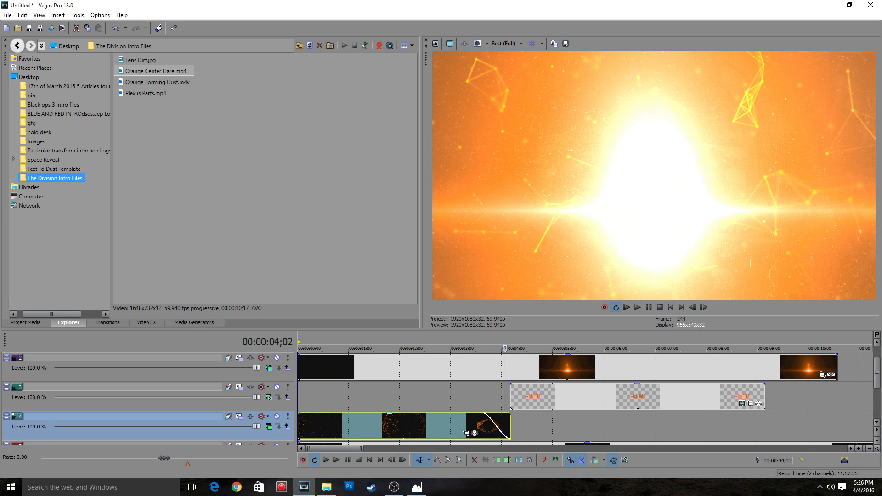
pyautogui.click(493, 425)
pyautogui.click(484, 425)
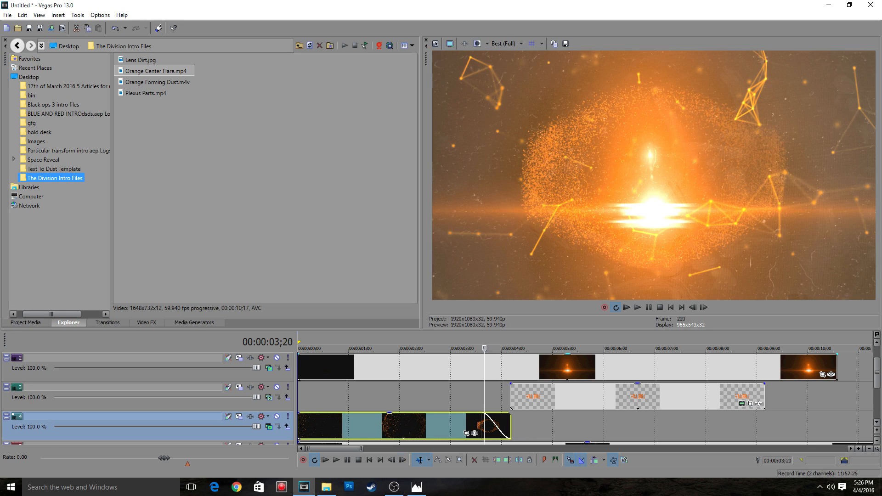
pyautogui.click(480, 425)
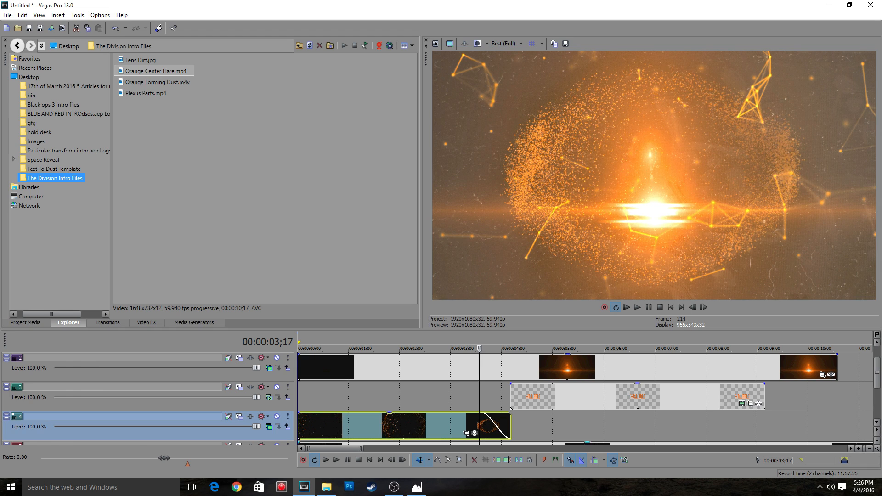
# Step frame by frame to 00:00:05;11 to examine the dust fading out and the title emerging from the flare.
pyautogui.click(402, 460)
pyautogui.click(403, 459)
pyautogui.click(402, 460)
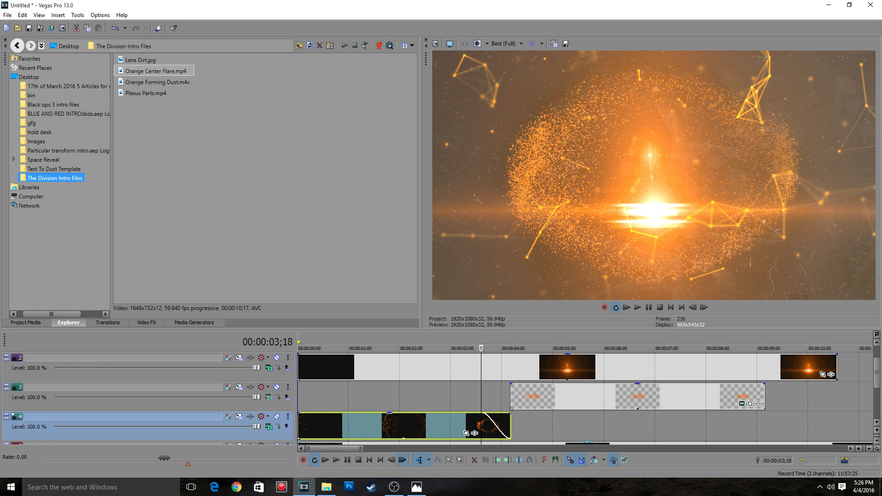
pyautogui.click(402, 460)
pyautogui.click(402, 460)
pyautogui.click(402, 459)
pyautogui.click(403, 460)
pyautogui.click(402, 460)
pyautogui.click(402, 460)
pyautogui.click(402, 460)
pyautogui.click(402, 460)
pyautogui.click(403, 460)
pyautogui.click(402, 459)
pyautogui.click(402, 460)
pyautogui.click(403, 460)
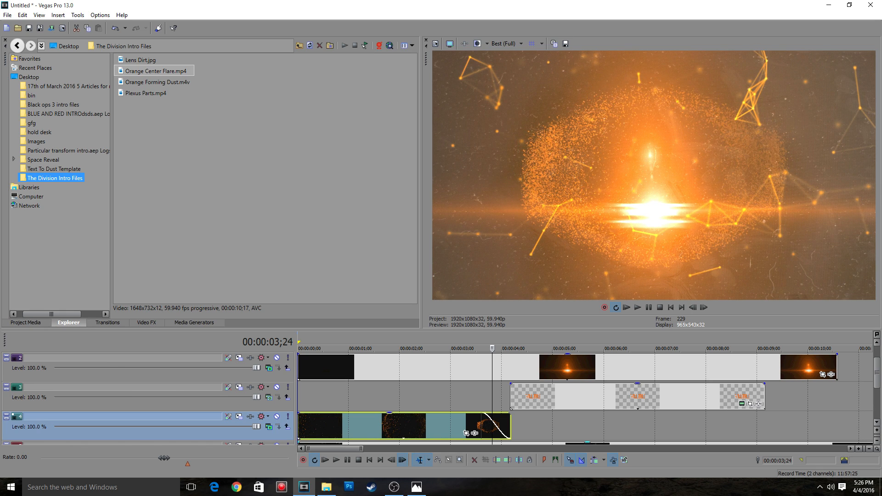
pyautogui.click(402, 460)
pyautogui.click(402, 460)
pyautogui.click(403, 460)
pyautogui.click(402, 459)
pyautogui.click(402, 460)
pyautogui.click(403, 460)
pyautogui.click(403, 460)
pyautogui.click(402, 460)
pyautogui.click(402, 460)
pyautogui.click(402, 459)
pyautogui.click(403, 460)
pyautogui.click(402, 460)
pyautogui.click(402, 460)
pyautogui.click(403, 460)
pyautogui.click(402, 460)
pyautogui.click(403, 460)
pyautogui.click(402, 460)
pyautogui.click(403, 460)
pyautogui.click(402, 460)
pyautogui.click(403, 460)
pyautogui.click(403, 459)
pyautogui.click(402, 460)
pyautogui.click(402, 459)
pyautogui.click(403, 460)
pyautogui.click(402, 460)
pyautogui.click(402, 460)
pyautogui.click(402, 460)
pyautogui.click(403, 459)
pyautogui.click(402, 460)
pyautogui.click(403, 459)
pyautogui.click(403, 460)
pyautogui.click(403, 460)
pyautogui.click(403, 460)
pyautogui.click(402, 460)
pyautogui.click(402, 460)
pyautogui.click(403, 460)
pyautogui.click(403, 459)
pyautogui.click(403, 460)
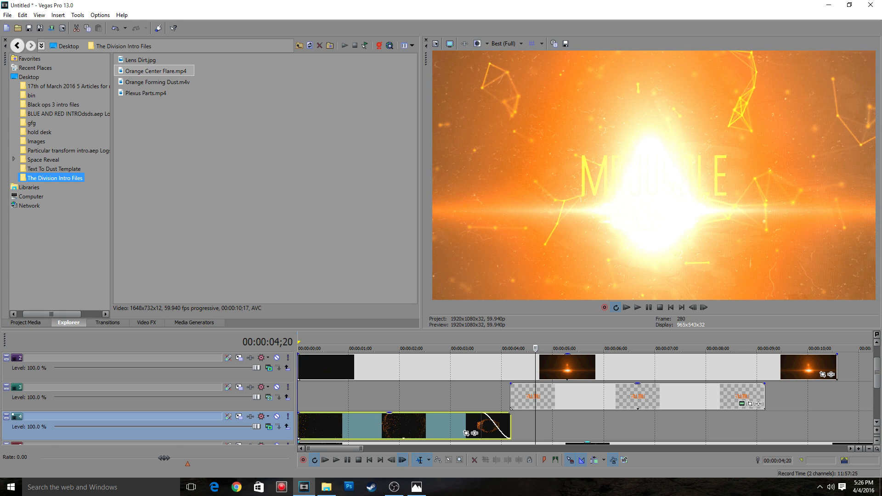
pyautogui.click(403, 460)
pyautogui.click(402, 460)
pyautogui.click(403, 460)
pyautogui.click(402, 460)
pyautogui.click(402, 459)
pyautogui.click(402, 460)
pyautogui.click(403, 460)
pyautogui.click(402, 460)
pyautogui.click(402, 459)
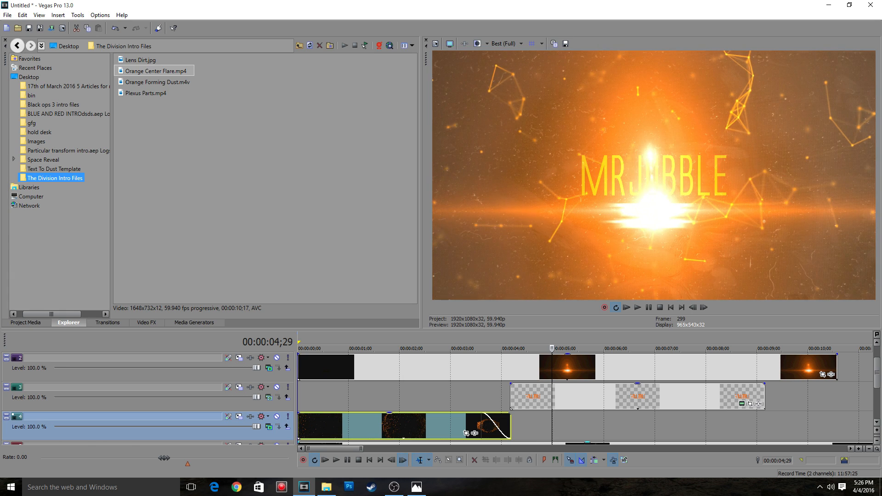
pyautogui.click(403, 460)
pyautogui.click(402, 460)
pyautogui.click(402, 460)
pyautogui.click(402, 460)
pyautogui.click(403, 460)
pyautogui.click(402, 460)
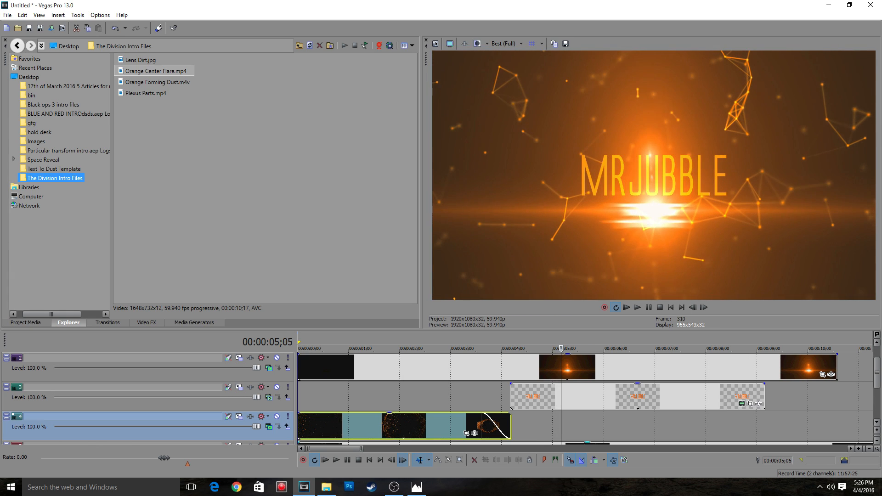
pyautogui.click(403, 460)
pyautogui.click(402, 460)
pyautogui.click(403, 460)
pyautogui.click(402, 460)
pyautogui.click(402, 460)
pyautogui.click(403, 460)
pyautogui.click(403, 460)
# Reopen the title's generated media and enlarge the text to a scale of about 1.237.
pyautogui.click(751, 404)
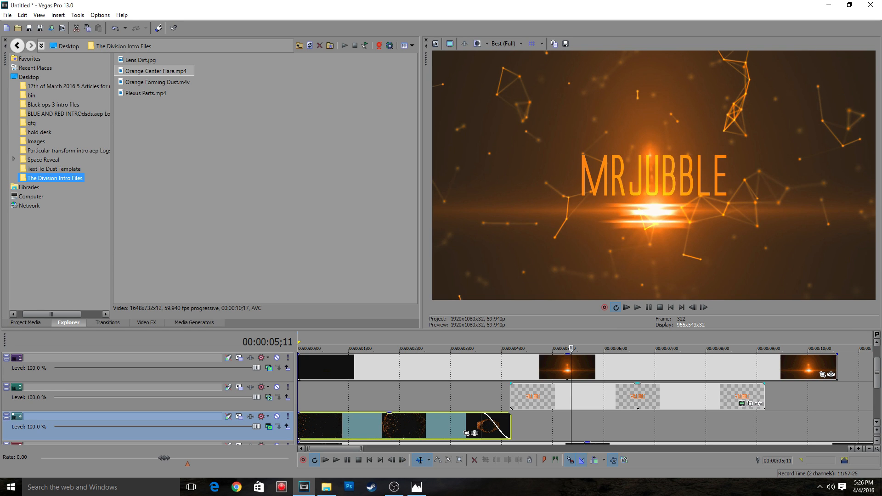
pyautogui.rightClick(632, 395)
pyautogui.click(689, 136)
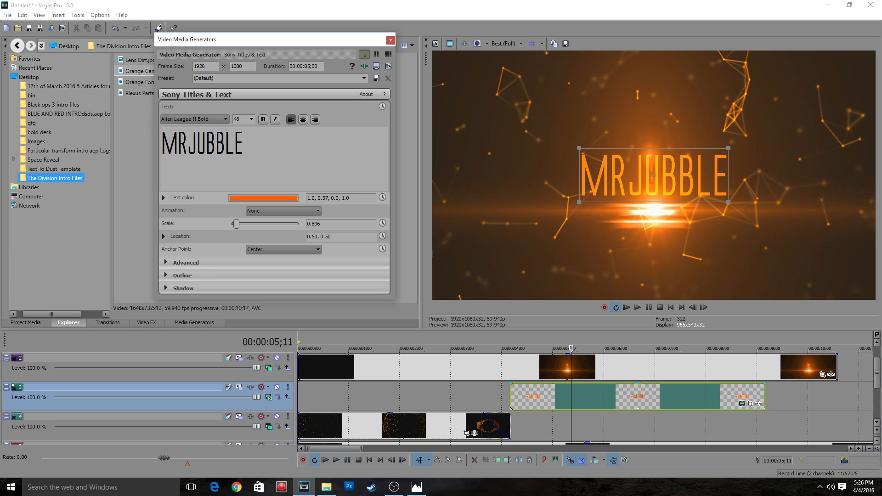
pyautogui.moveTo(728, 148); pyautogui.dragTo(755, 139)
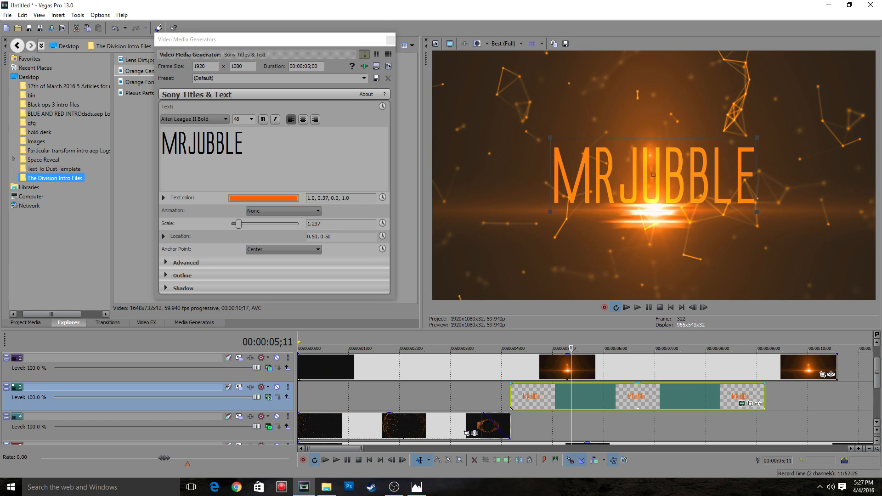
pyautogui.click(390, 39)
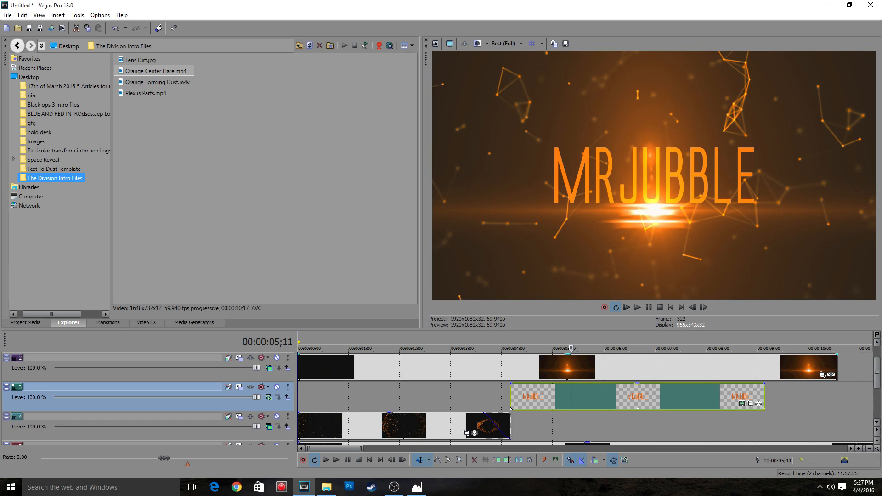
# Set the loop region to run from the project start to about 00:00:08;11.
pyautogui.moveTo(634, 342); pyautogui.dragTo(724, 342)
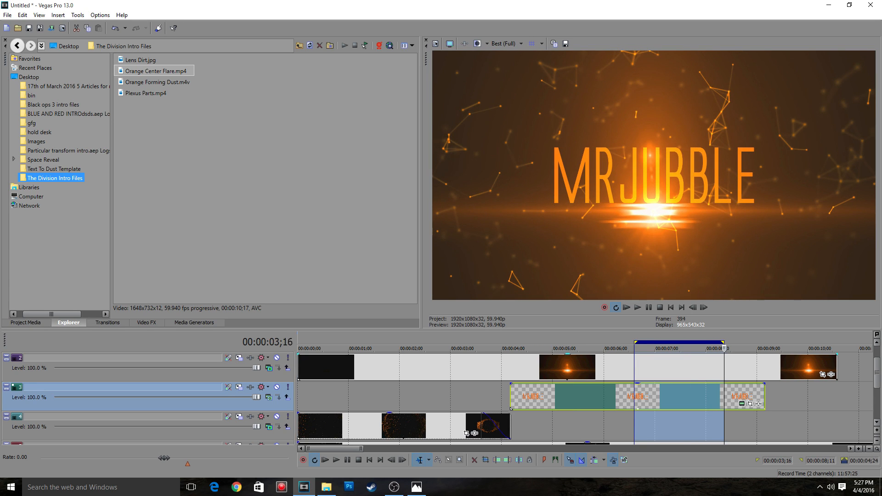
pyautogui.moveTo(634, 342); pyautogui.dragTo(298, 342)
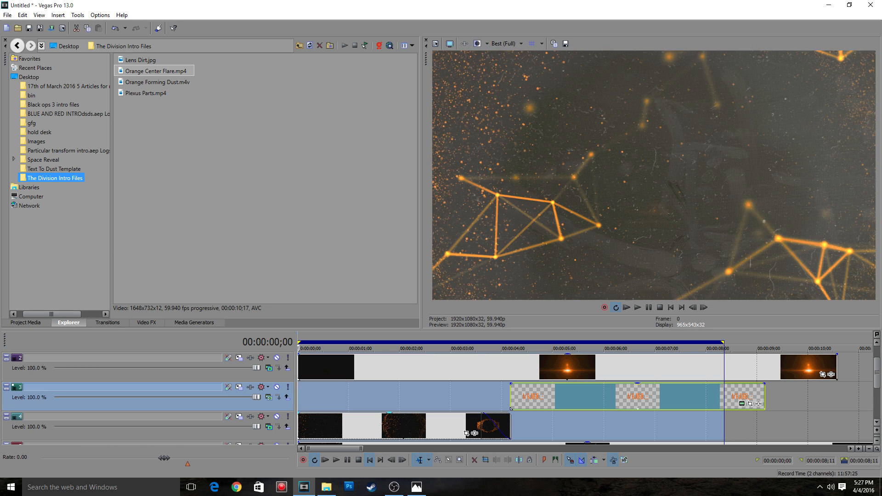
# Play the intro from the beginning to about 00:00:07;04 to review the flare, dust and enlarged title.
pyautogui.click(370, 460)
pyautogui.click(877, 343)
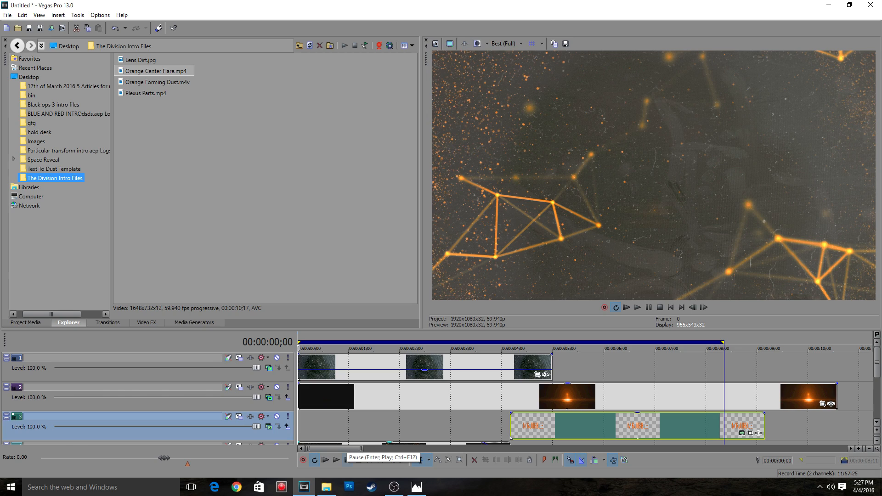
pyautogui.click(347, 460)
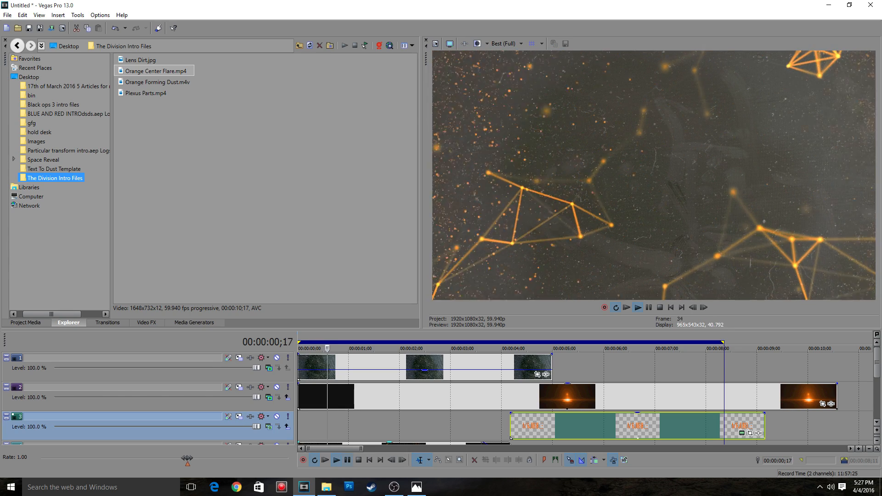
pyautogui.press('space')
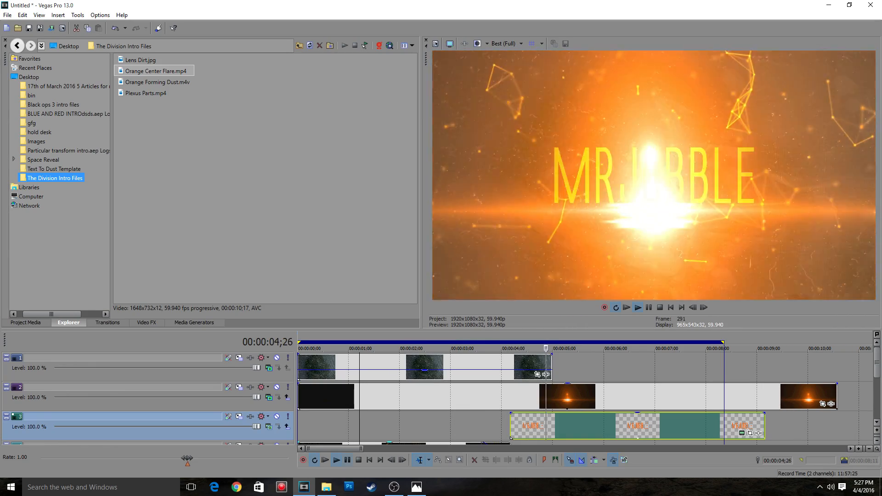
pyautogui.press('space')
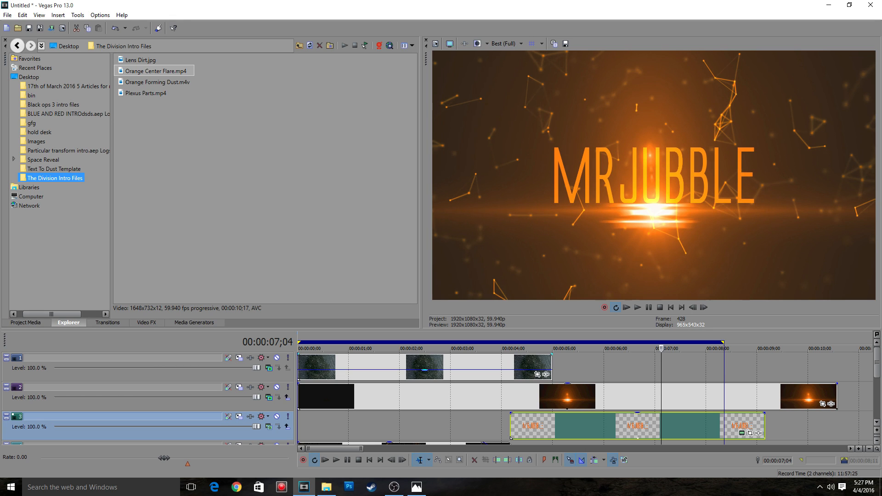
# Extend the Lens Dirt clip to the loop region's end at about 00:00:08;11 and enlarge the timeline area to show all five tracks.
pyautogui.moveTo(552, 373); pyautogui.dragTo(724, 373)
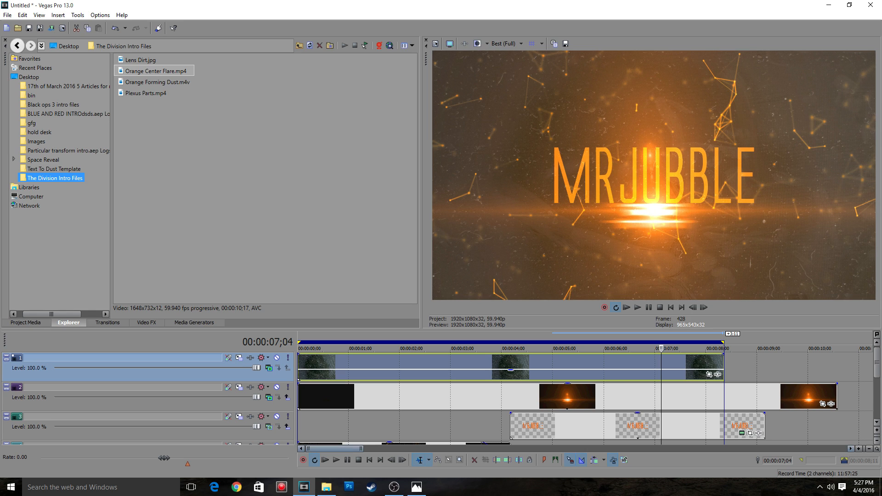
pyautogui.click(361, 350)
pyautogui.moveTo(362, 329); pyautogui.dragTo(362, 268)
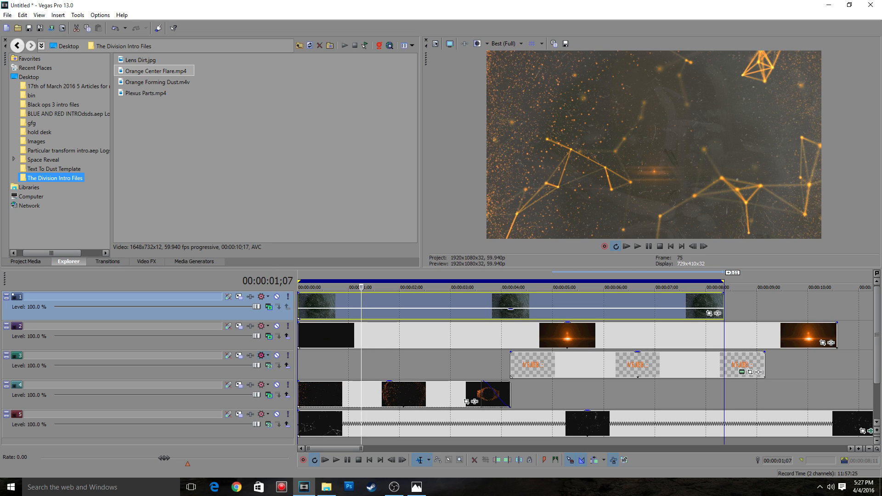
# Examine the plexus and forming dust clips and play the composite through to 00:00:04;05.
pyautogui.click(334, 424)
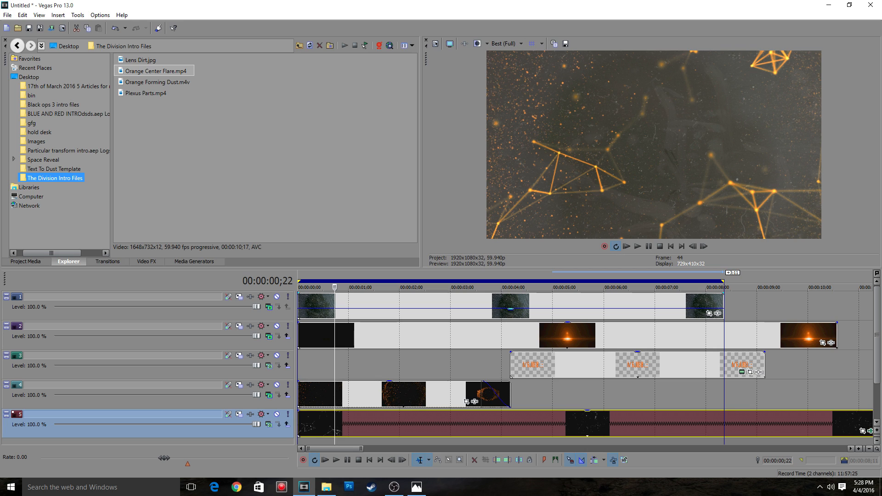
pyautogui.click(351, 394)
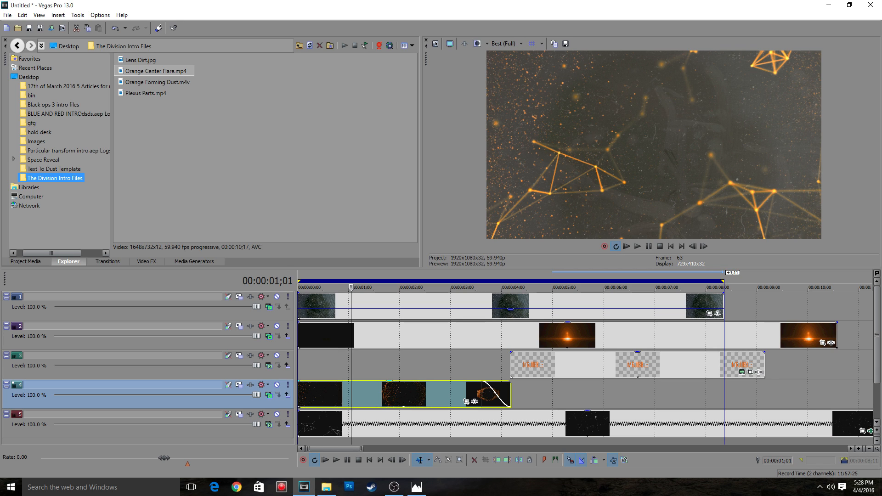
pyautogui.press('space')
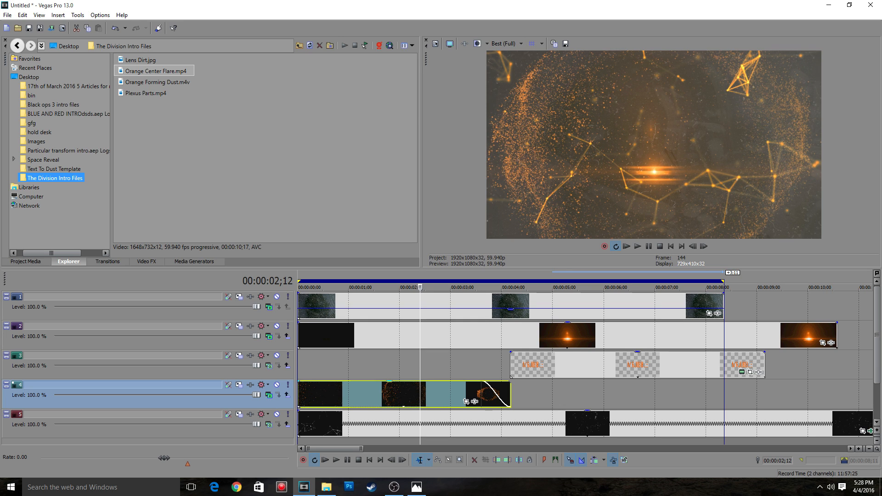
pyautogui.press('space')
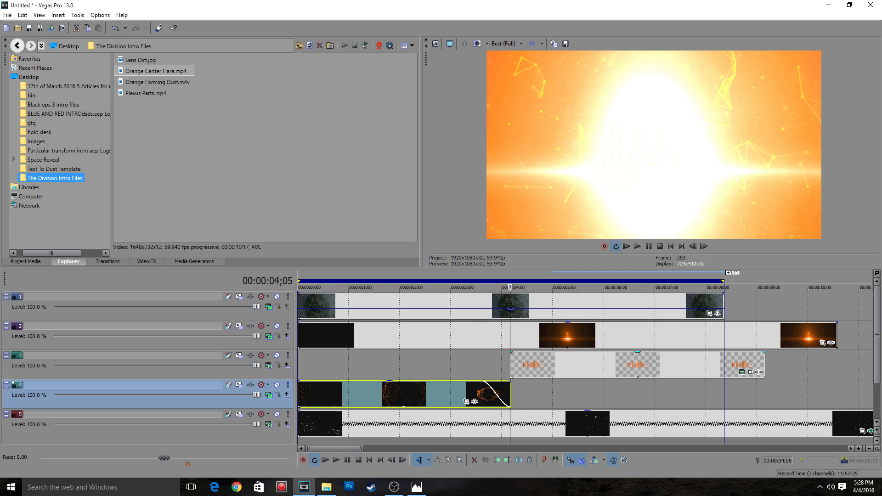
# Insert an empty video track and move it directly beneath the Lens Dirt track.
pyautogui.moveTo(546, 287); pyautogui.dragTo(427, 287)
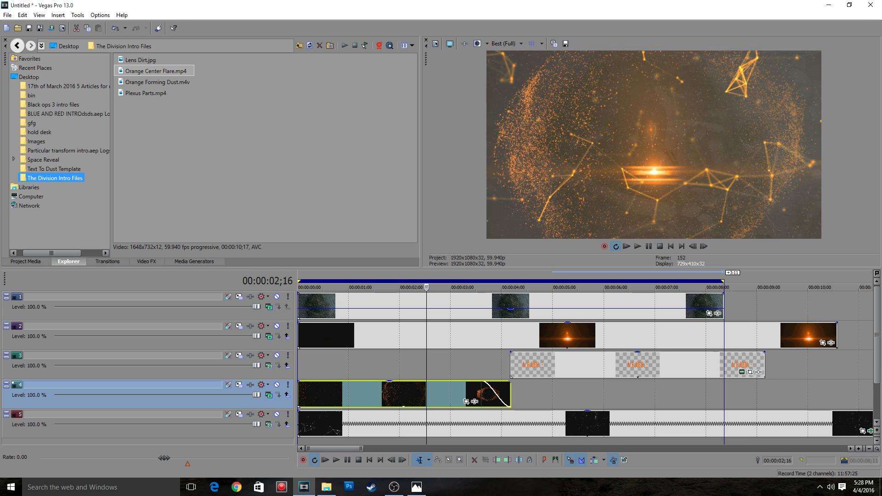
pyautogui.rightClick(771, 316)
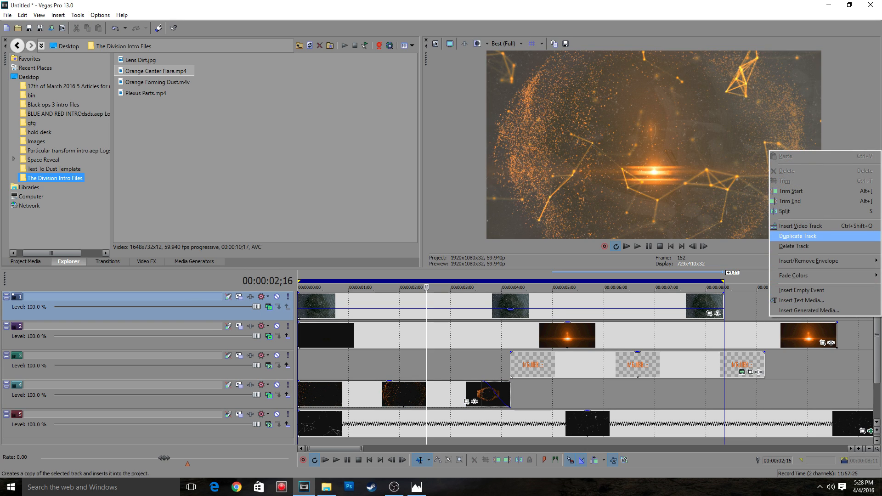
pyautogui.click(798, 236)
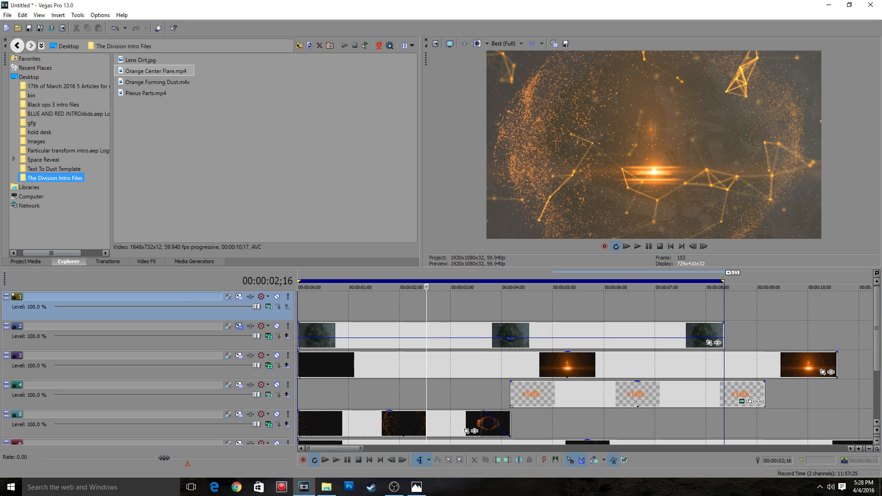
pyautogui.moveTo(137, 315); pyautogui.dragTo(137, 349)
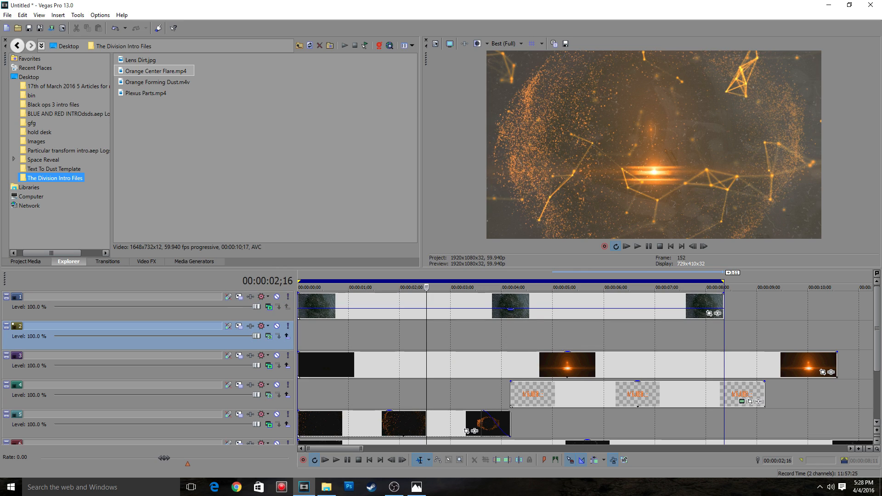
# Add a Color Gradient with the Elliptical Transparent to Black preset at the start of the empty track.
pyautogui.click(195, 261)
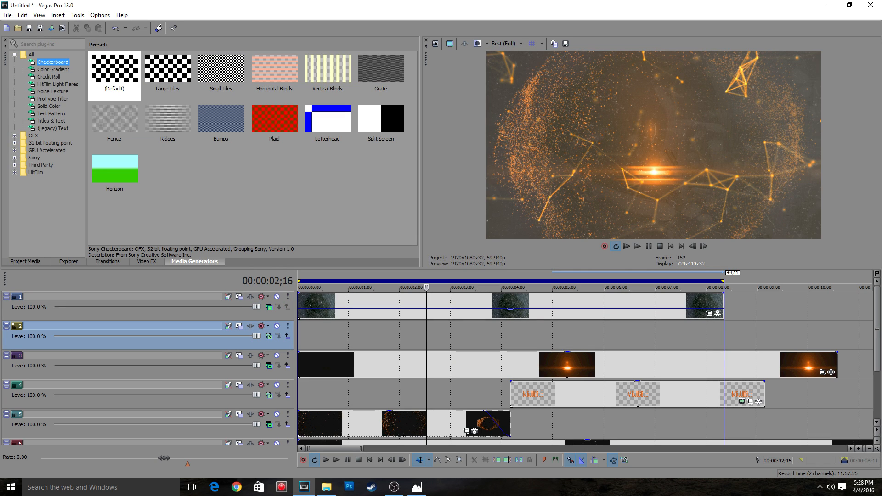
pyautogui.click(54, 69)
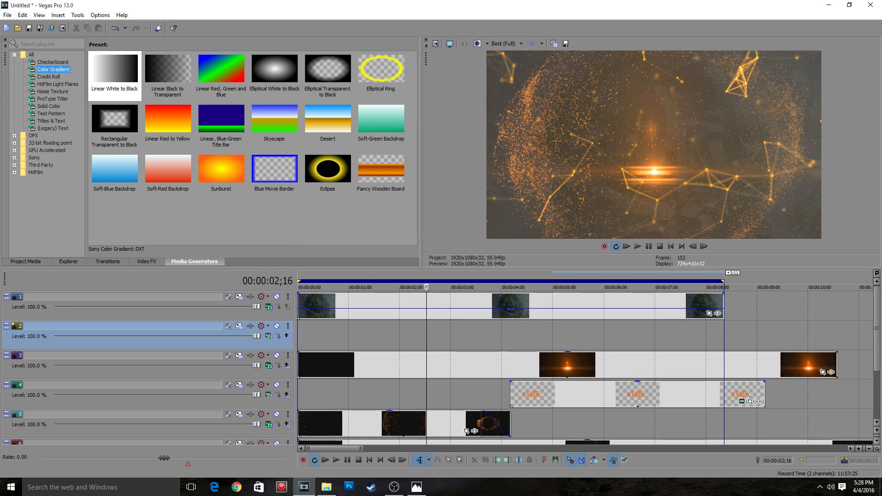
pyautogui.click(328, 73)
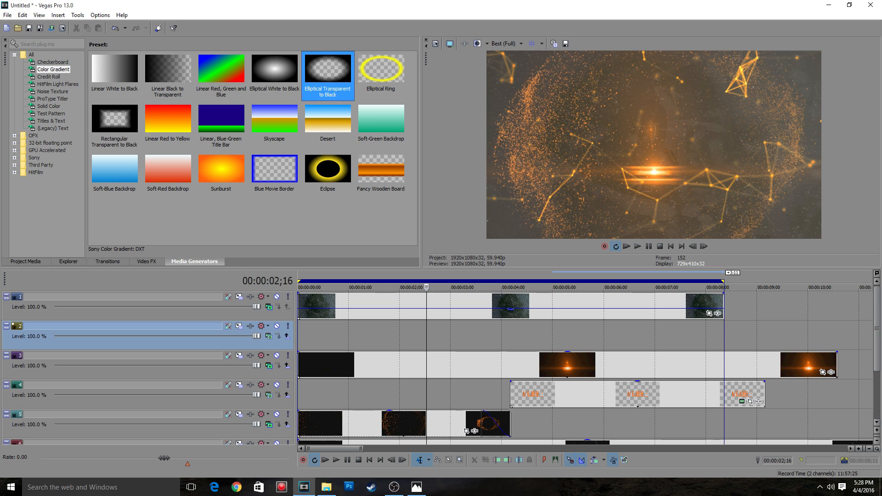
pyautogui.moveTo(328, 74); pyautogui.dragTo(297, 335)
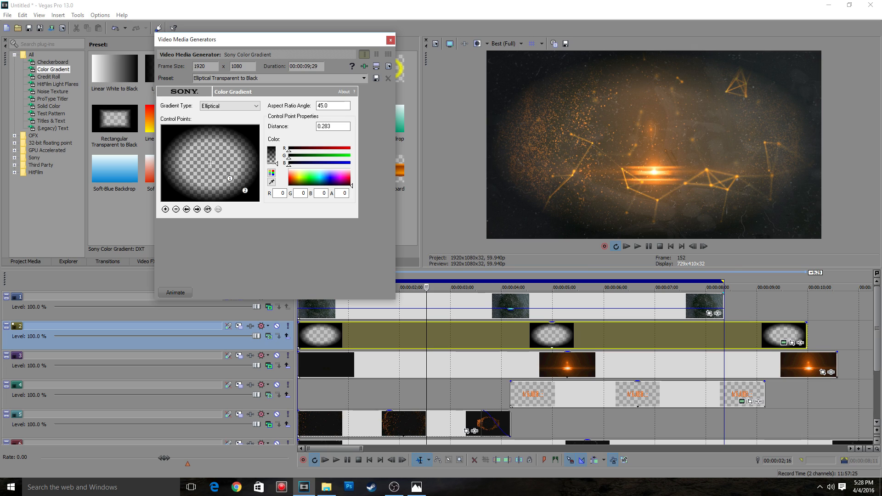
# Move the gradient's outer control point to the frame corner, set the inner point's distance to 0, and lower the clip's opacity to roughly half.
pyautogui.moveTo(245, 190); pyautogui.dragTo(259, 201)
pyautogui.click(229, 179)
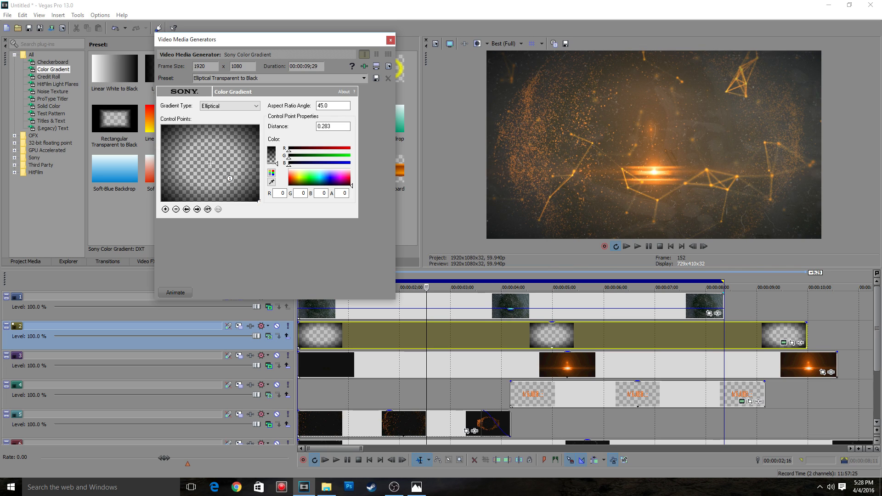
pyautogui.moveTo(333, 126); pyautogui.dragTo(325, 127)
pyautogui.press('BackSpace')
pyautogui.press('BackSpace')
pyautogui.press('BackSpace')
pyautogui.click(337, 105)
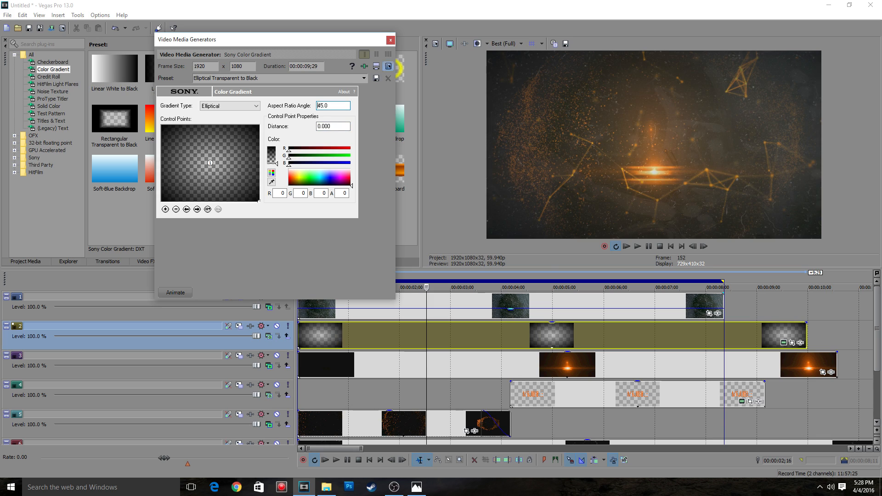
pyautogui.click(391, 40)
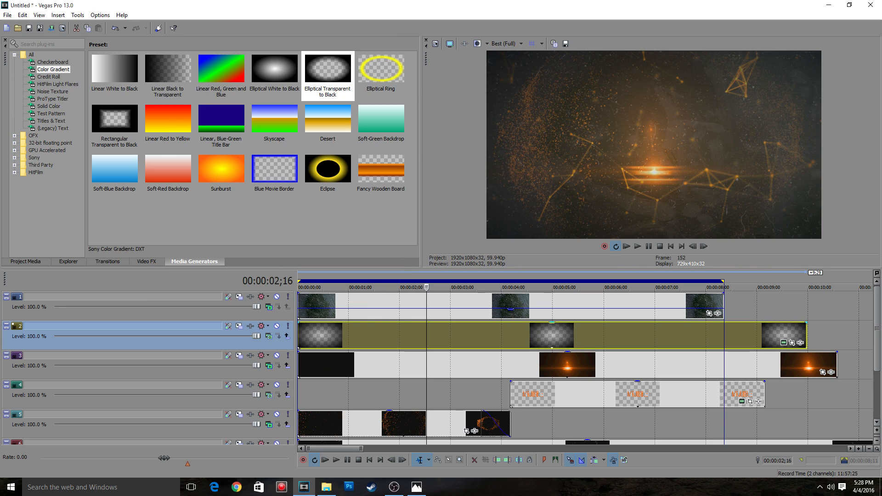
pyautogui.moveTo(552, 322); pyautogui.dragTo(552, 338)
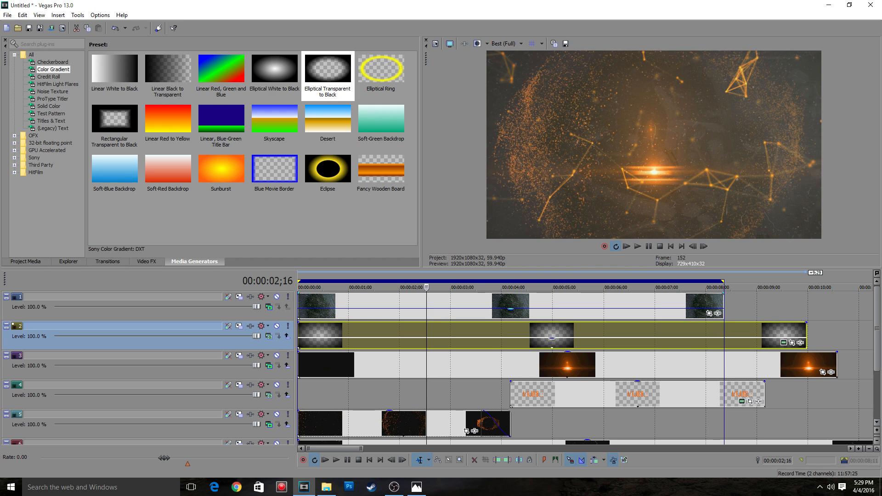
# Enlarge the preview and play the composite from 00:00:04;24 to 00:00:07;13 to check the vignette.
pyautogui.moveTo(542, 268); pyautogui.dragTo(542, 347)
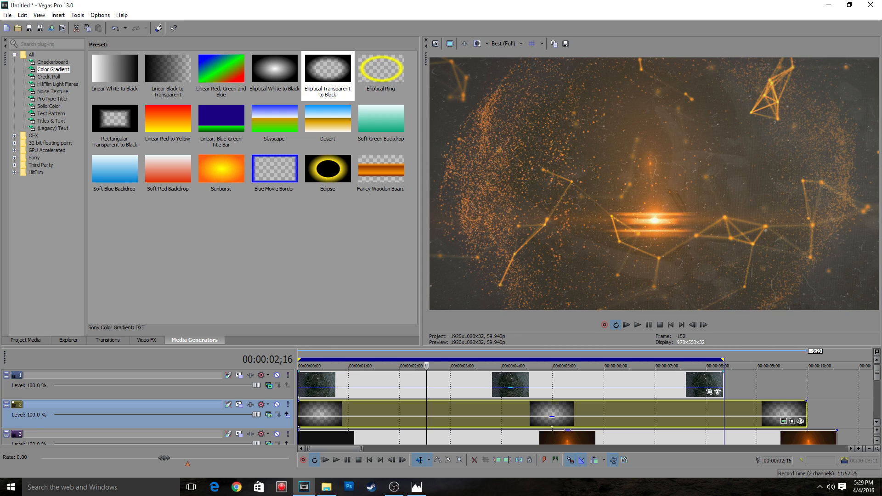
pyautogui.click(511, 360)
pyautogui.click(542, 360)
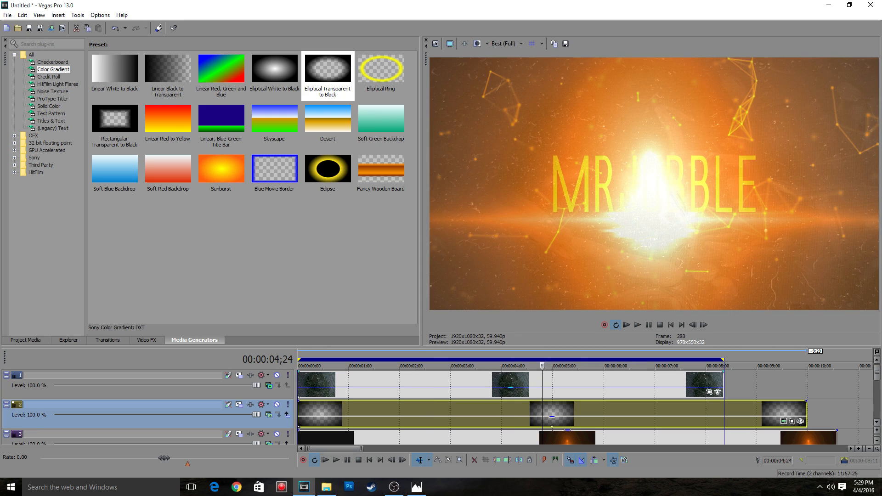
pyautogui.press('space')
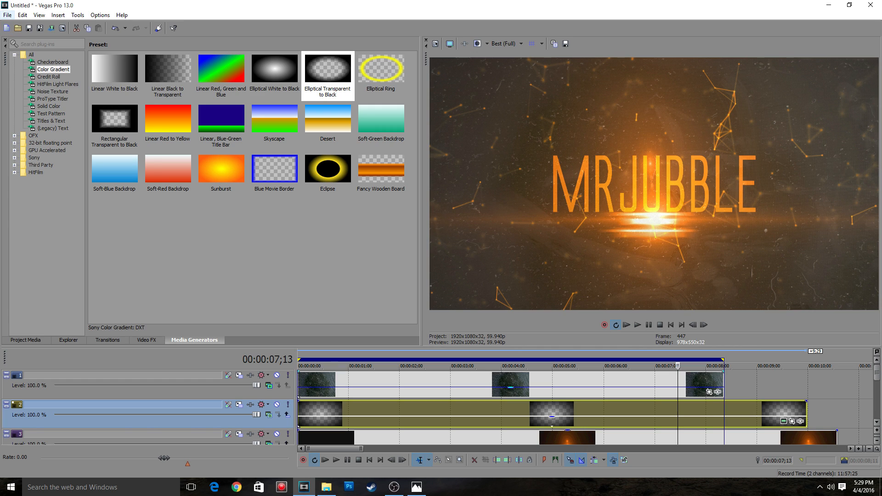
# Render the loop region to the Desktop as a Sony AVC/MVC MP4 named Need prep.
pyautogui.click(8, 15)
pyautogui.click(24, 86)
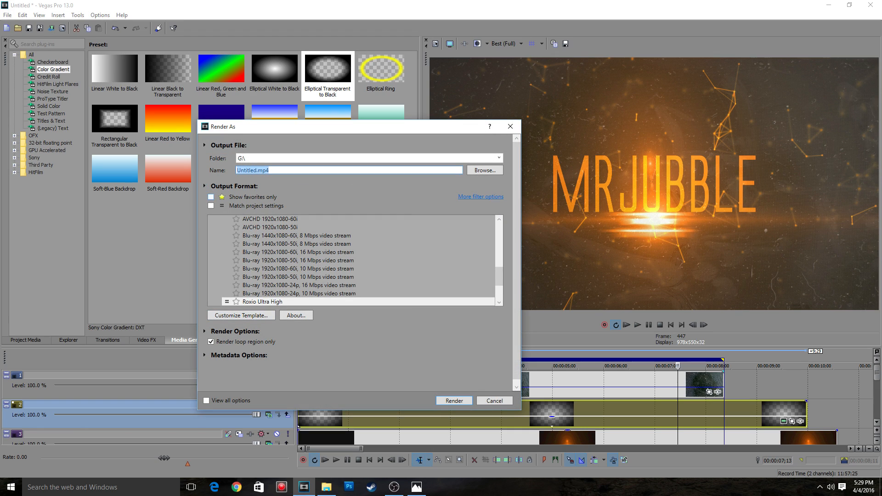
pyautogui.click(485, 170)
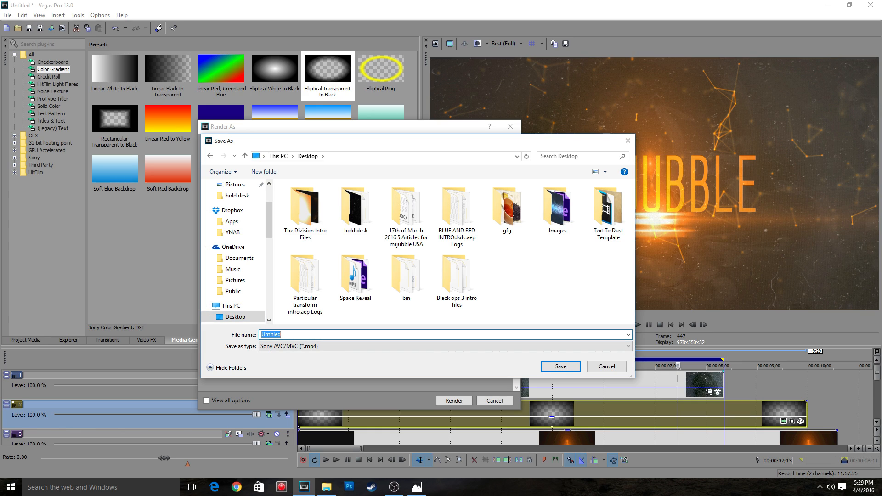
pyautogui.write('Need prep')
pyautogui.press('Return')
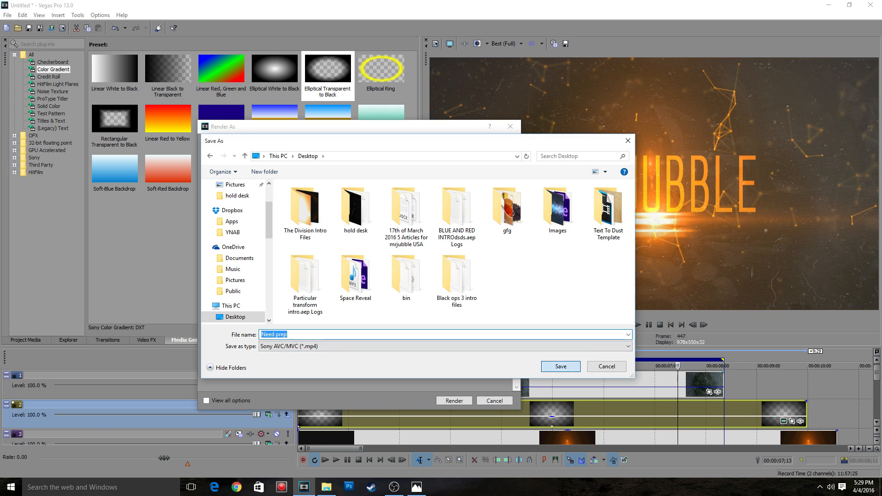
pyautogui.press('Return')
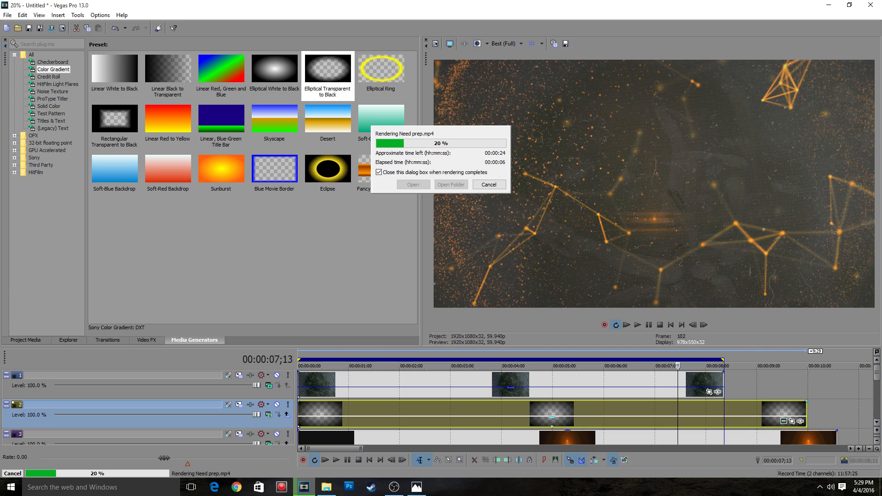
# Close the reference image and save the project to the Desktop as Tut Intro TD.
pyautogui.click(417, 487)
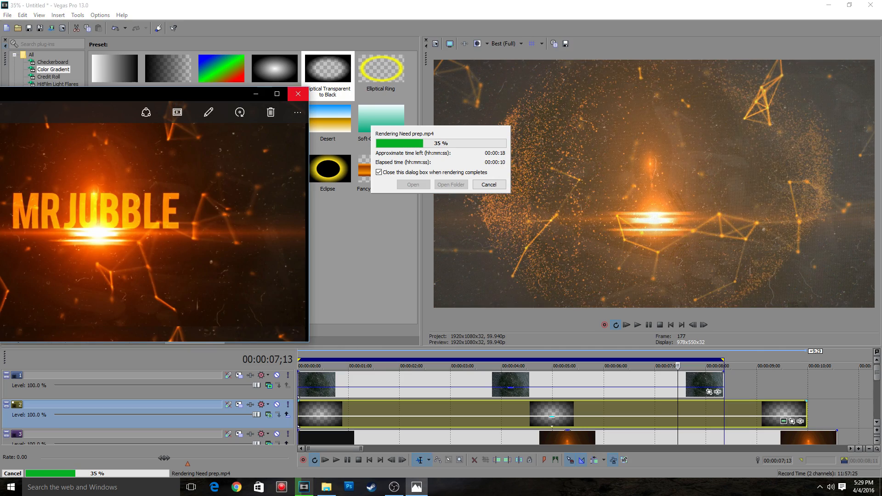
pyautogui.click(299, 94)
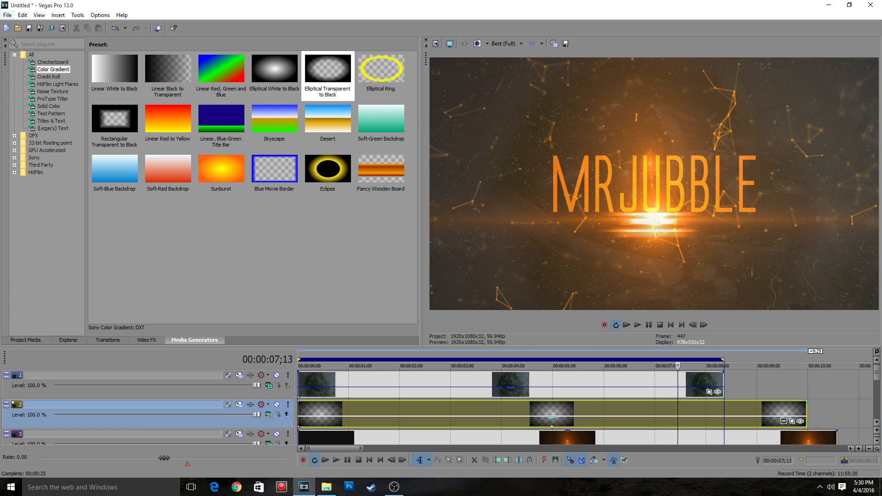
pyautogui.click(8, 15)
pyautogui.click(19, 70)
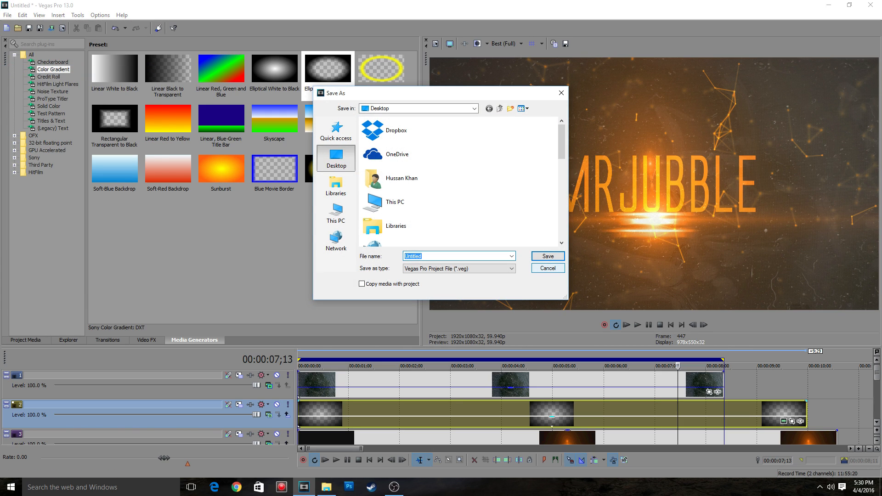
pyautogui.write('Tut Intro ')
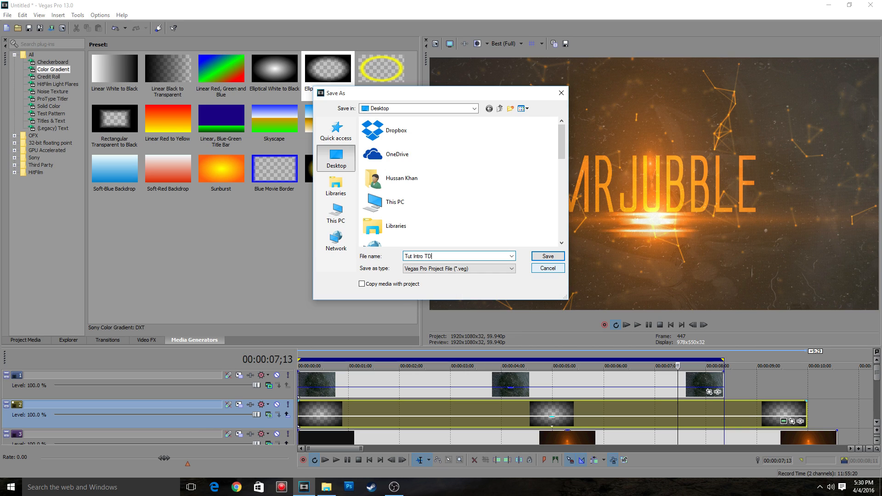
pyautogui.write('TD')
pyautogui.click(548, 256)
# Bring the editor back up from the desktop and create a new empty project.
pyautogui.click(829, 5)
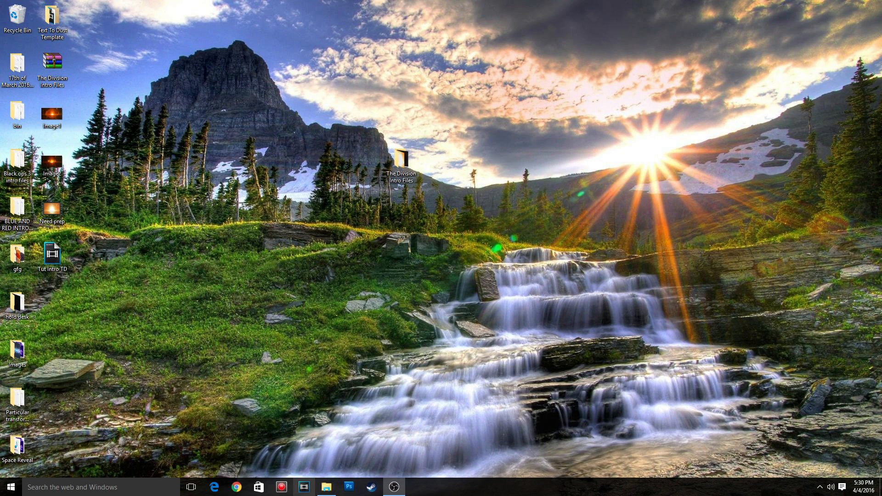
pyautogui.click(304, 487)
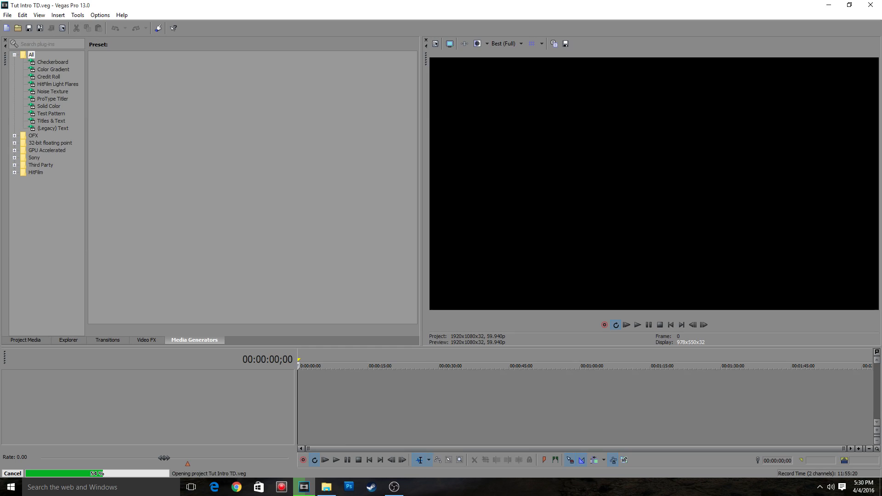
pyautogui.hotkey('alt', 'f')
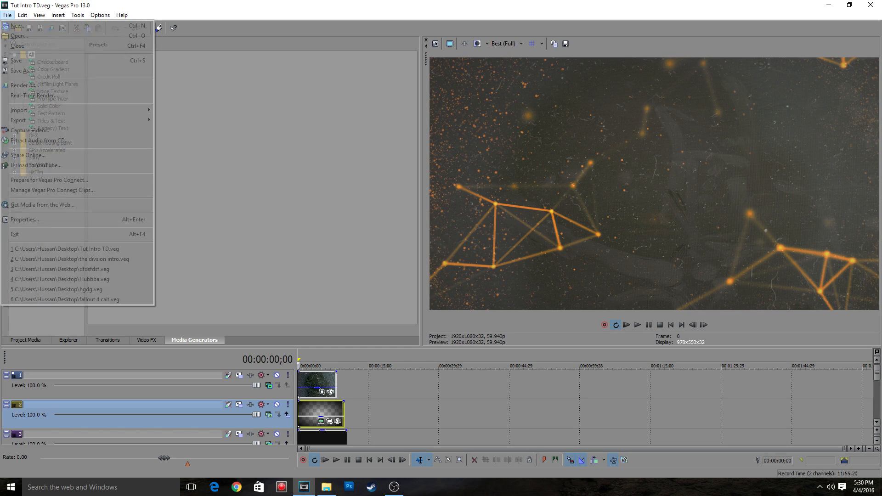
pyautogui.press('n')
pyautogui.press('Return')
# Import the rendered Need prep video from the Desktop to the start of the timeline and maximise the editor window.
pyautogui.moveTo(205, 5); pyautogui.dragTo(317, 39)
pyautogui.moveTo(52, 209)
pyautogui.mouseDown()
pyautogui.moveTo(193, 254)
pyautogui.moveTo(502, 387)
pyautogui.mouseUp()
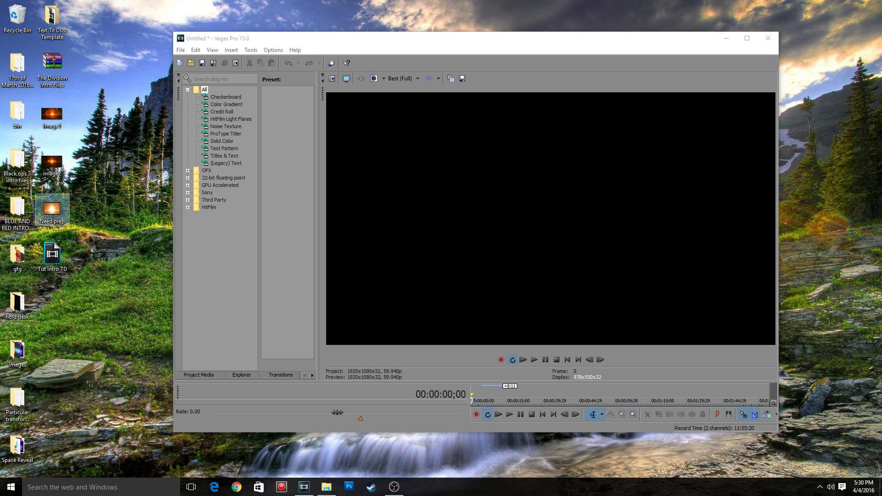
pyautogui.click(747, 38)
pyautogui.moveTo(338, 385); pyautogui.dragTo(318, 385)
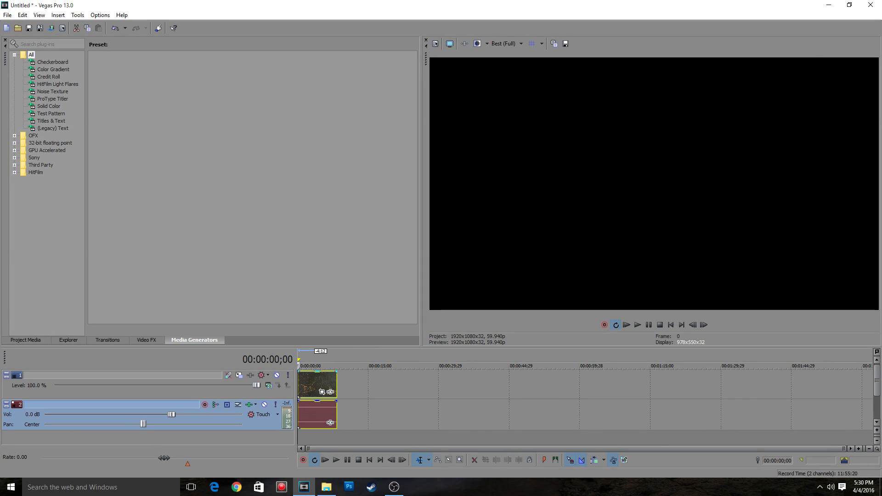
# Set the Need prep video event to Disable resample in its properties.
pyautogui.click(314, 385)
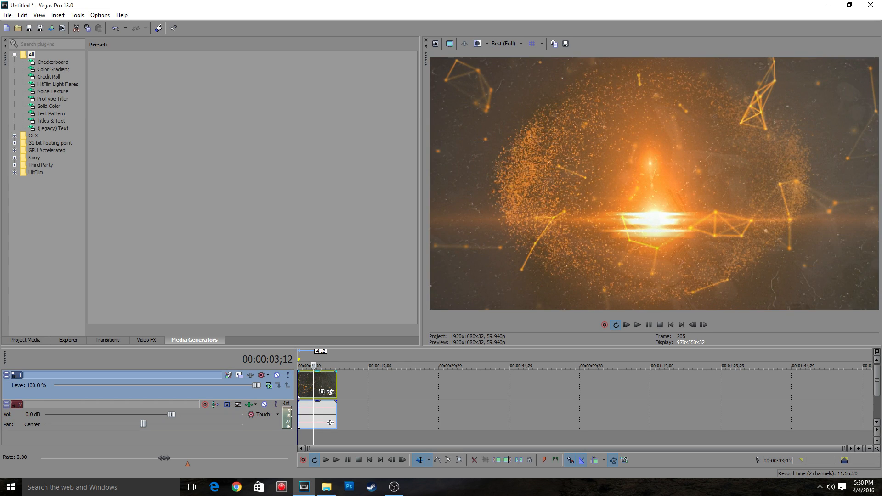
pyautogui.rightClick(315, 378)
pyautogui.click(849, 5)
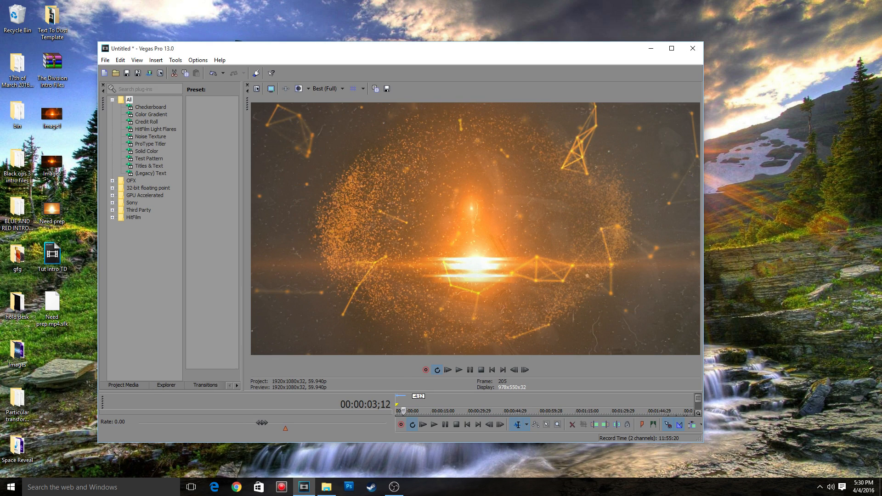
pyautogui.click(671, 49)
pyautogui.rightClick(294, 392)
pyautogui.rightClick(306, 393)
pyautogui.click(330, 387)
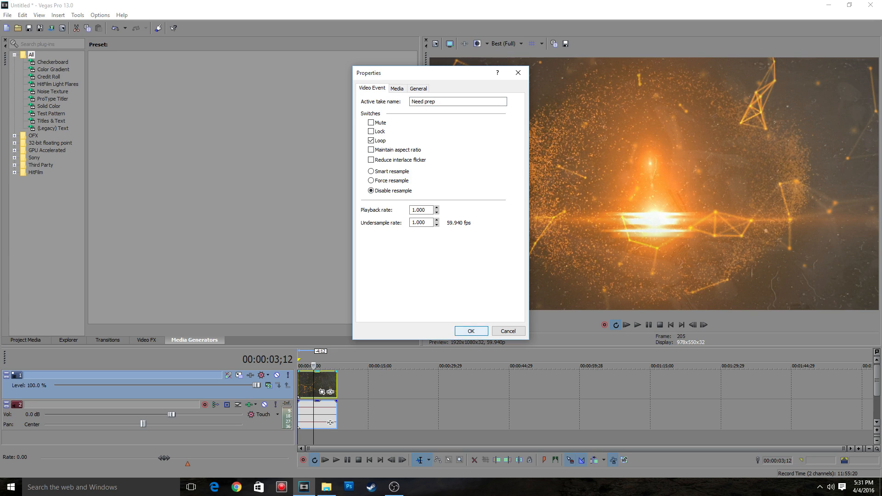
pyautogui.click(471, 331)
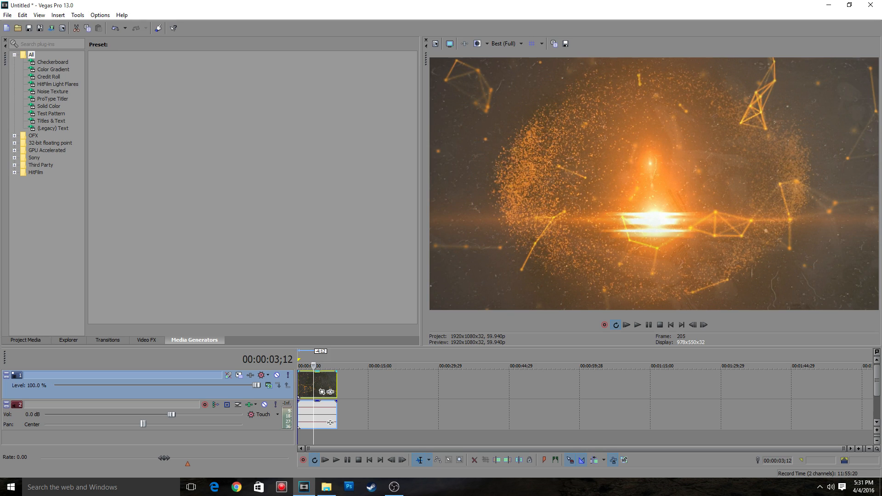
# Apply the default Color Curves effect to the Need prep video event.
pyautogui.click(320, 385)
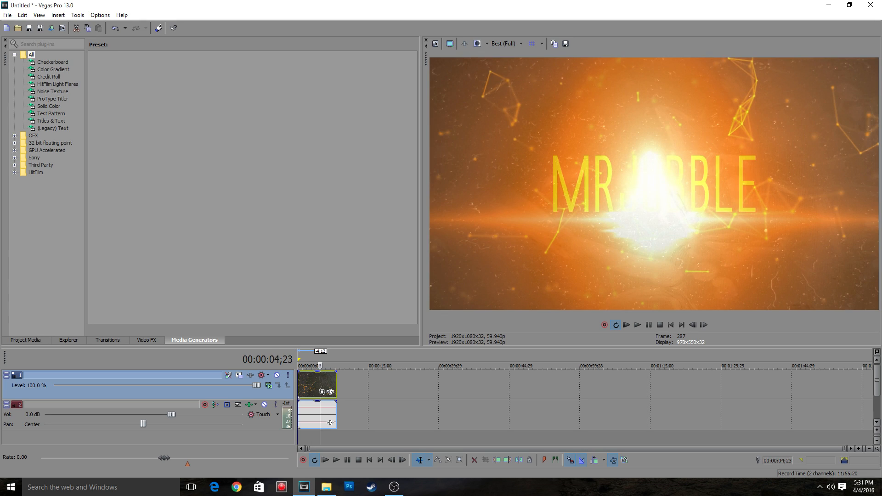
pyautogui.click(305, 385)
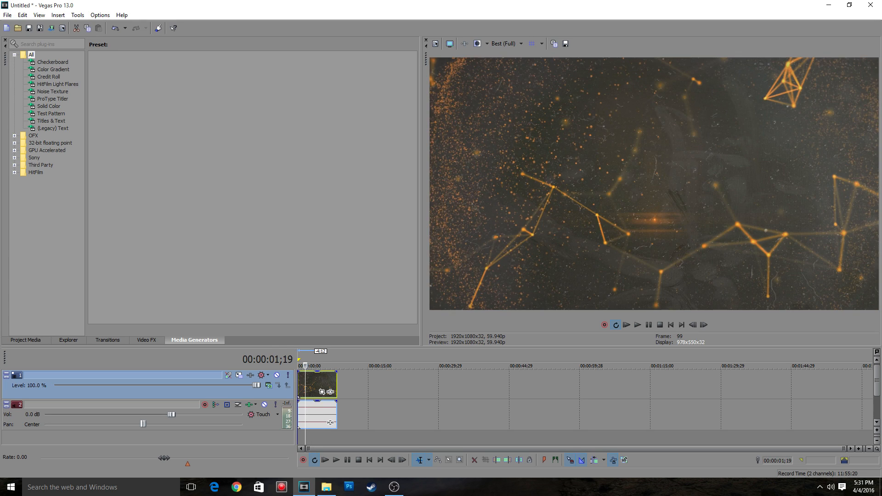
pyautogui.click(147, 340)
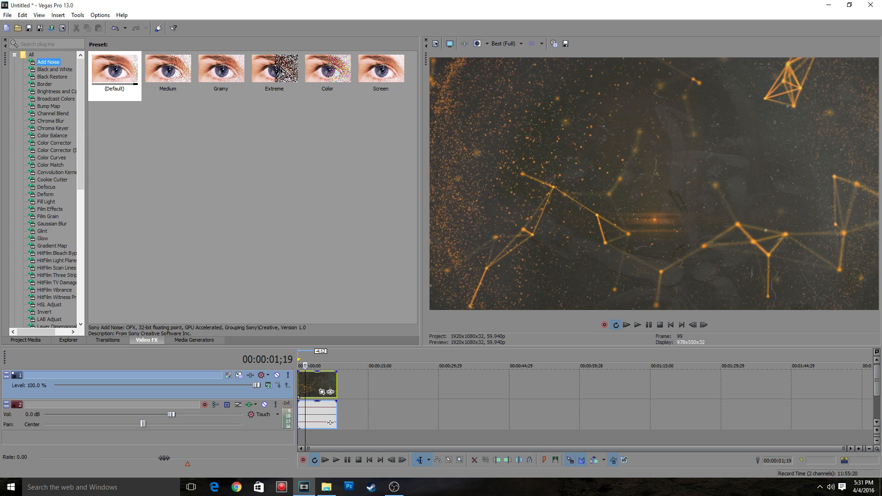
pyautogui.click(52, 158)
pyautogui.moveTo(115, 73); pyautogui.dragTo(317, 384)
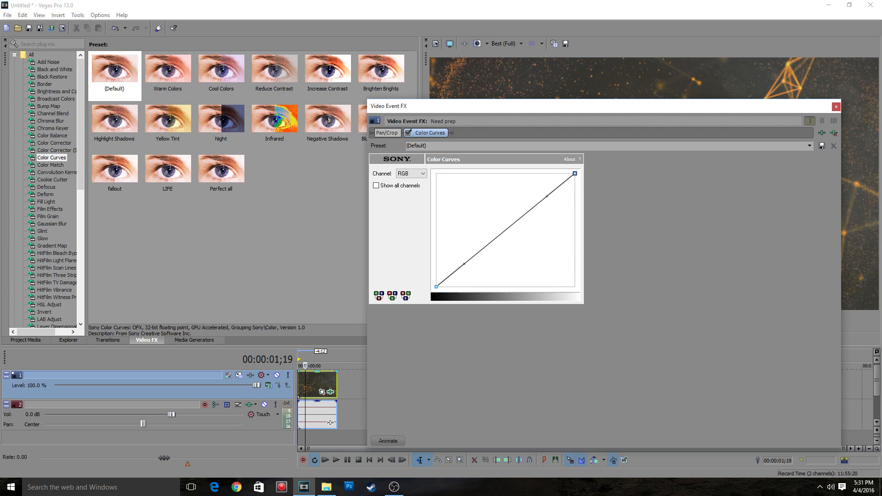
# Bend the event's RGB colour curve into a gentle S shape that deepens the shadows and lifts the highlights, and close the effect settings.
pyautogui.moveTo(369, 107); pyautogui.dragTo(54, 173)
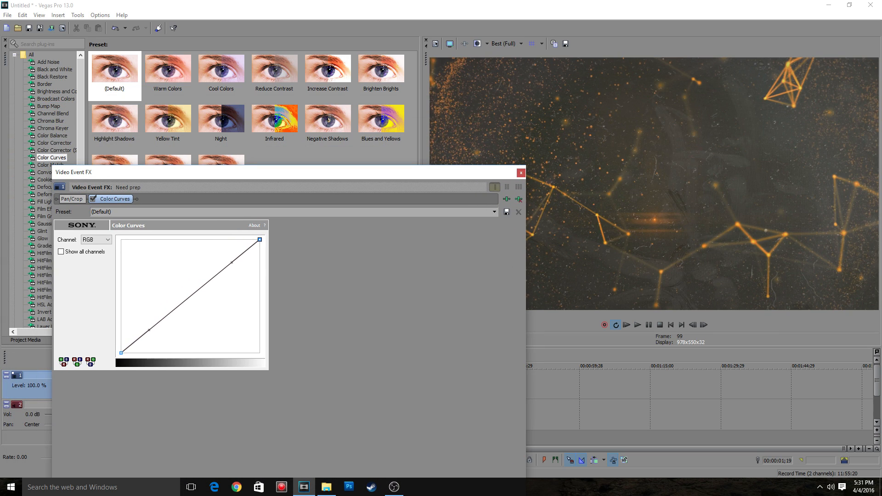
pyautogui.moveTo(526, 166); pyautogui.dragTo(470, 243)
pyautogui.moveTo(368, 250); pyautogui.dragTo(334, 100)
pyautogui.moveTo(115, 258); pyautogui.dragTo(131, 282)
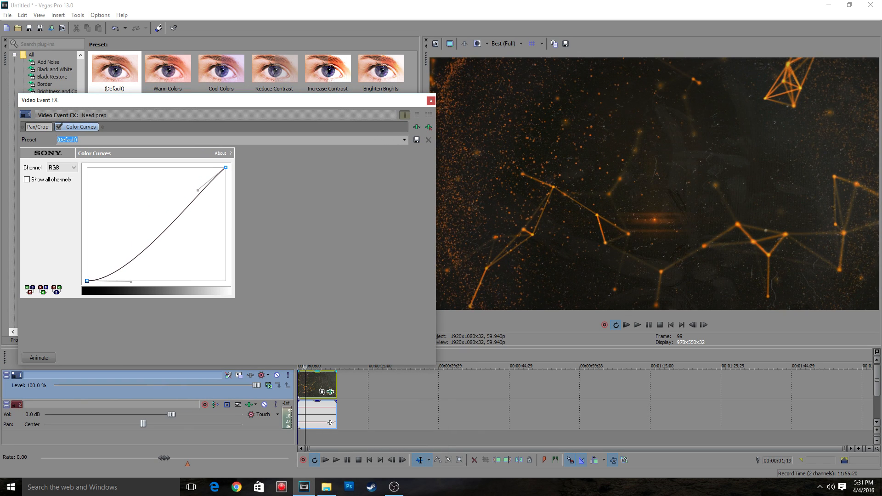
pyautogui.moveTo(198, 190); pyautogui.dragTo(175, 178)
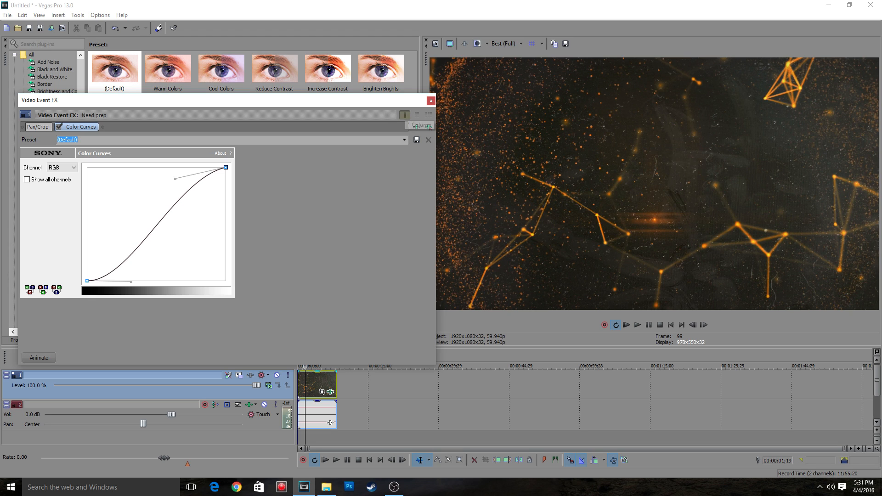
pyautogui.click(431, 100)
# Play the intro from the start to check the colour curve, and pause it once the title is showing.
pyautogui.click(369, 459)
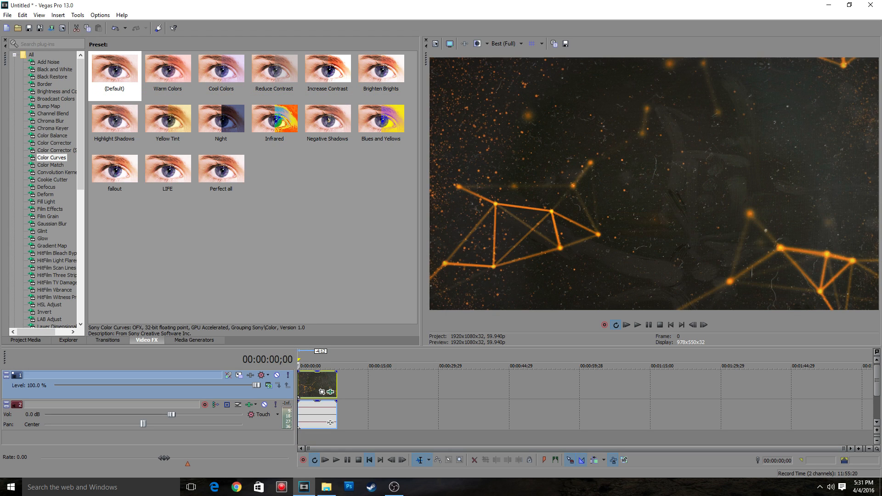
pyautogui.press('space')
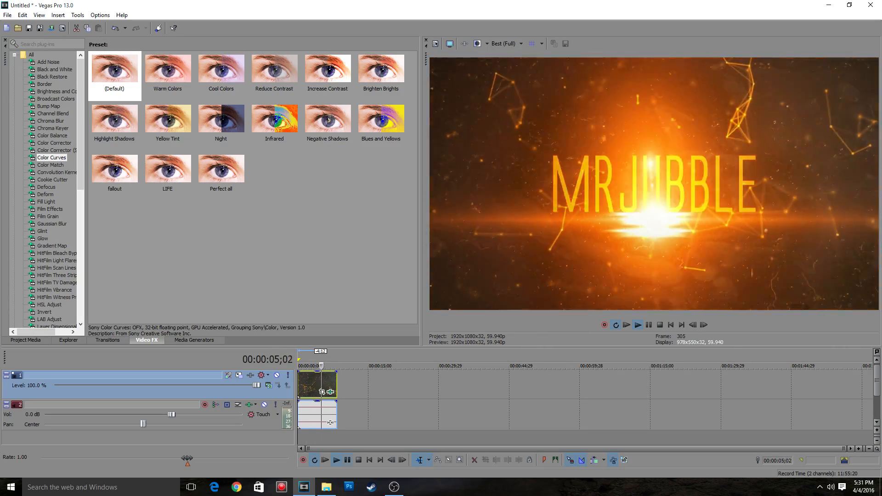
pyautogui.press('Return')
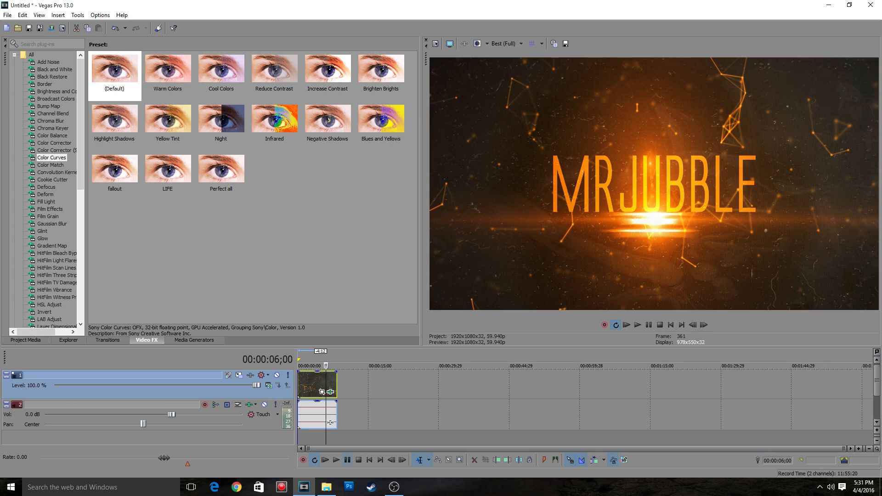
# Try the Moderate Light Rays preset on the event with strength 0.039 and sensitivity 0.524, and disable that effect.
pyautogui.moveTo(81, 124); pyautogui.dragTo(80, 229)
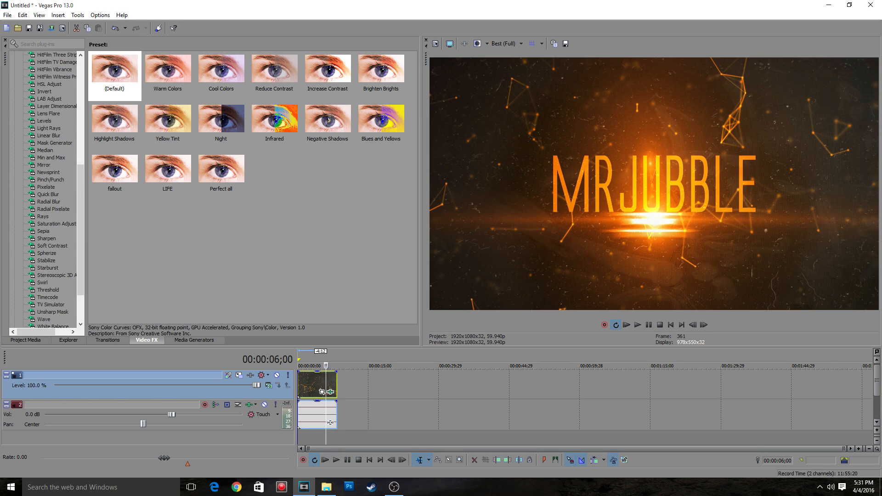
pyautogui.click(48, 128)
pyautogui.click(221, 74)
pyautogui.click(168, 73)
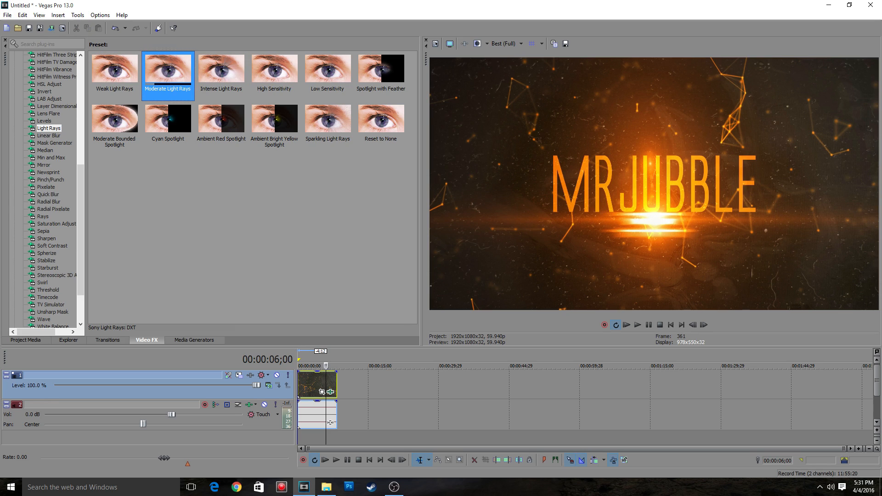
pyautogui.moveTo(170, 73); pyautogui.dragTo(311, 385)
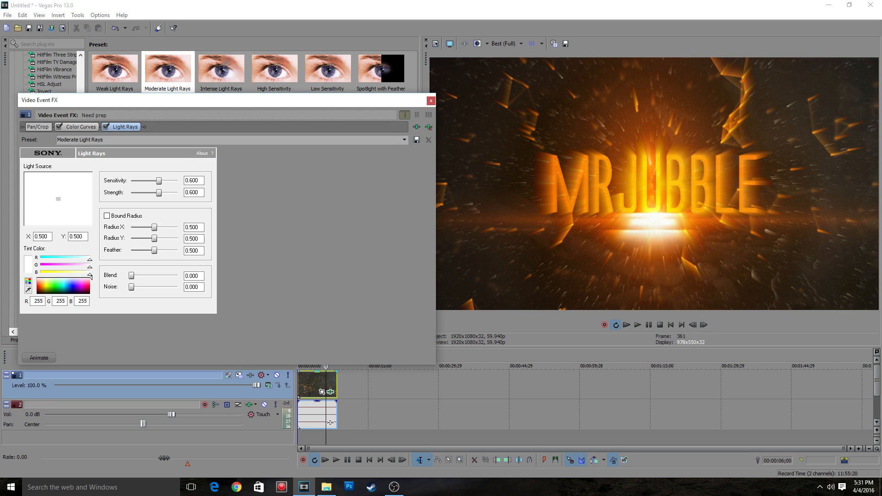
pyautogui.moveTo(159, 192); pyautogui.dragTo(141, 192)
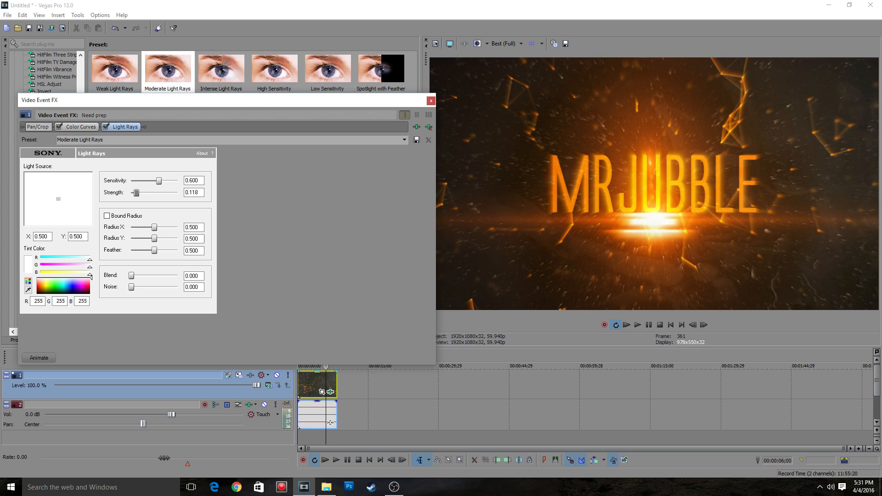
pyautogui.moveTo(159, 180)
pyautogui.mouseDown()
pyautogui.moveTo(132, 180)
pyautogui.moveTo(155, 181)
pyautogui.mouseUp()
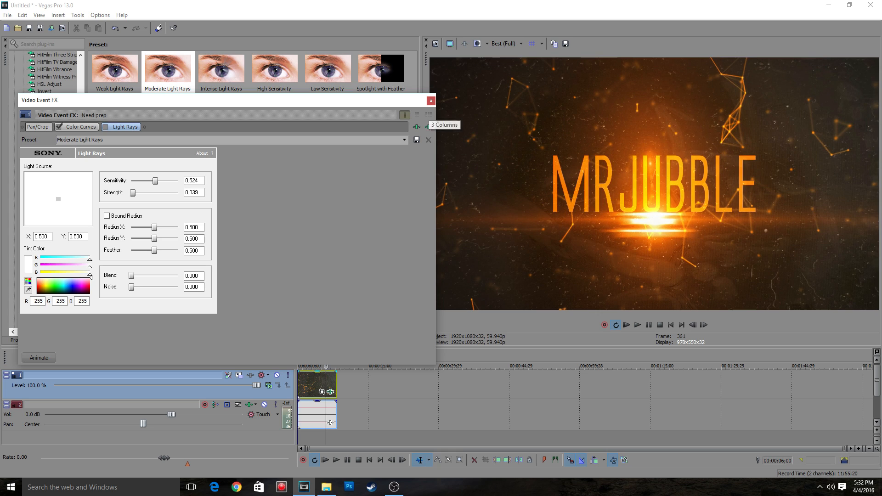
pyautogui.click(431, 101)
# Apply the Weak Light Rays preset to the event, with strength lowered to about 0.03 and sensitivity raised.
pyautogui.click(115, 72)
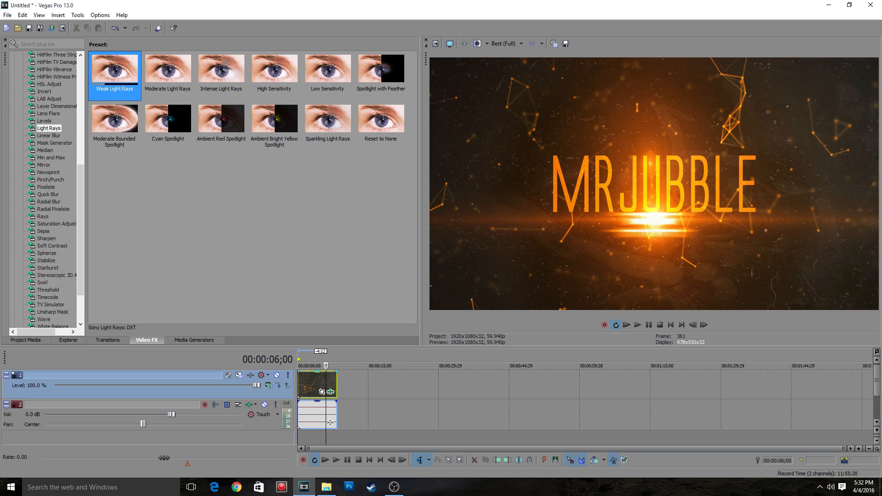
pyautogui.moveTo(114, 72); pyautogui.dragTo(316, 385)
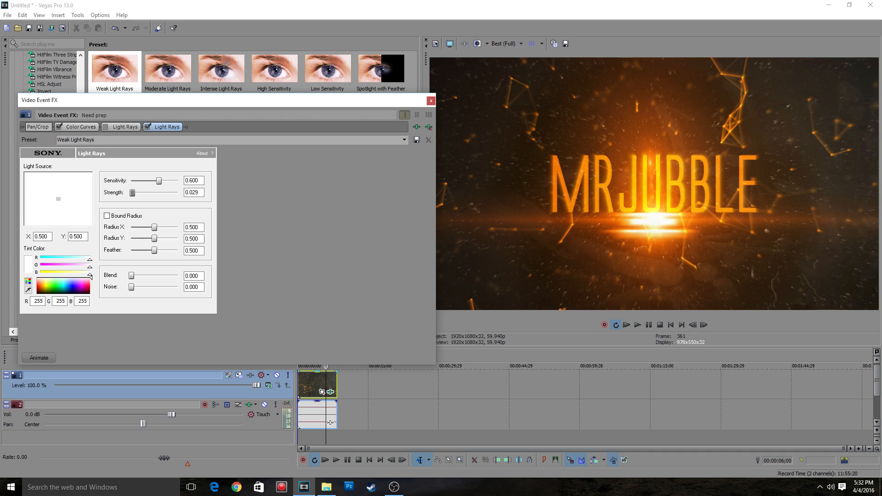
pyautogui.moveTo(132, 193); pyautogui.dragTo(132, 193)
pyautogui.moveTo(174, 181)
pyautogui.mouseDown()
pyautogui.moveTo(153, 180)
pyautogui.moveTo(178, 180)
pyautogui.mouseUp()
pyautogui.click(431, 101)
# Time-stretch the Need prep clip so that it ends at 00:00:10;02.
pyautogui.scroll(3, 326, 386)
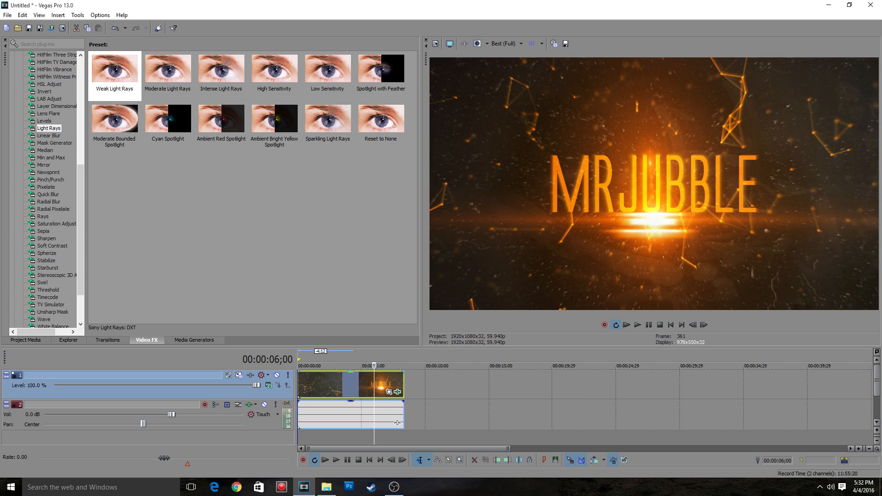
pyautogui.click(312, 386)
pyautogui.moveTo(312, 366); pyautogui.dragTo(426, 366)
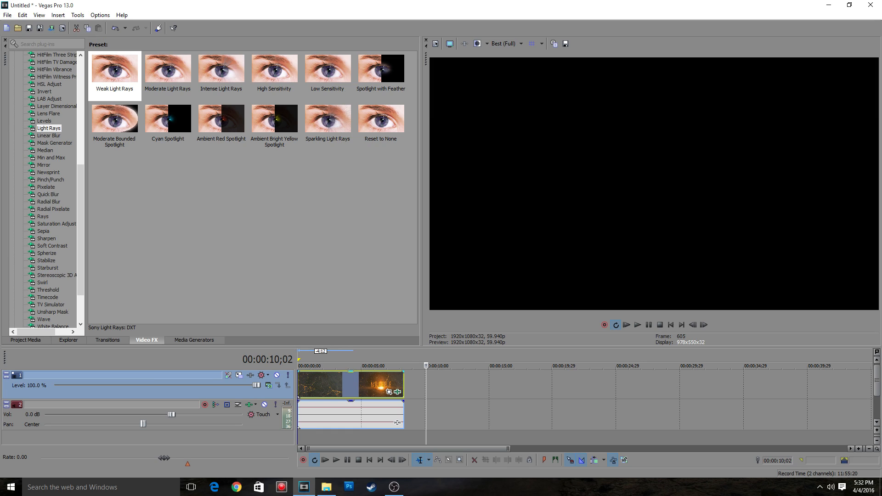
pyautogui.moveTo(397, 422); pyautogui.dragTo(419, 422)
# Play the stretched intro from the start through the title reveal to check its pace and light rays.
pyautogui.hotkey('ctrl', 'Home')
pyautogui.press('space')
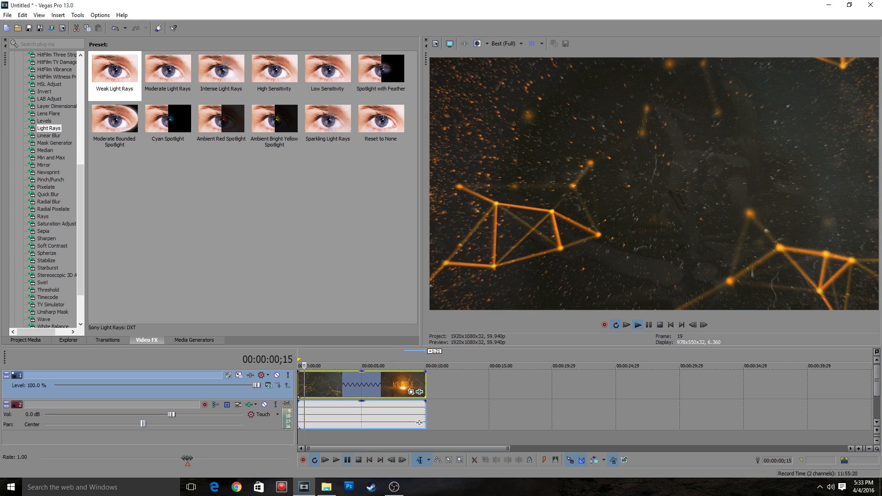
pyautogui.press('Return')
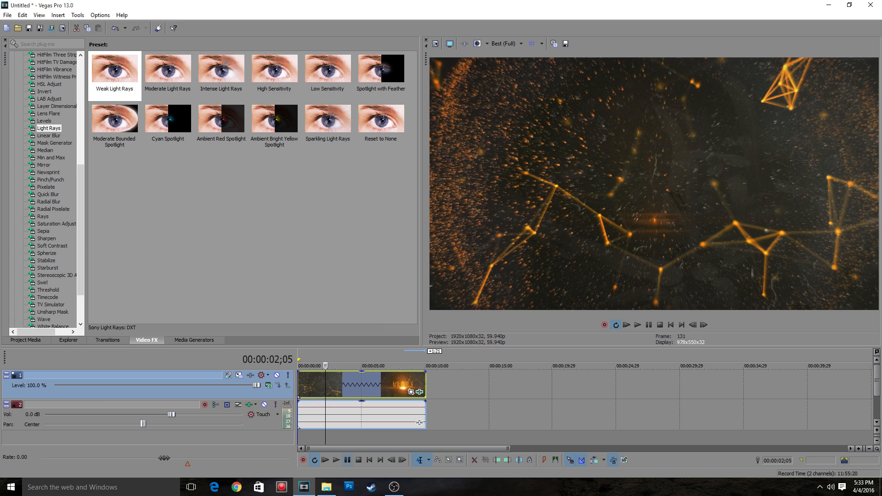
pyautogui.press('space')
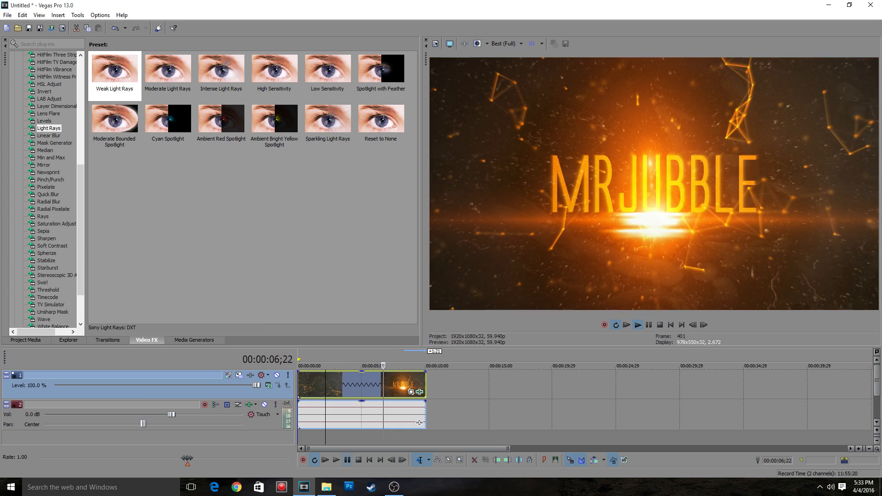
pyautogui.press('space')
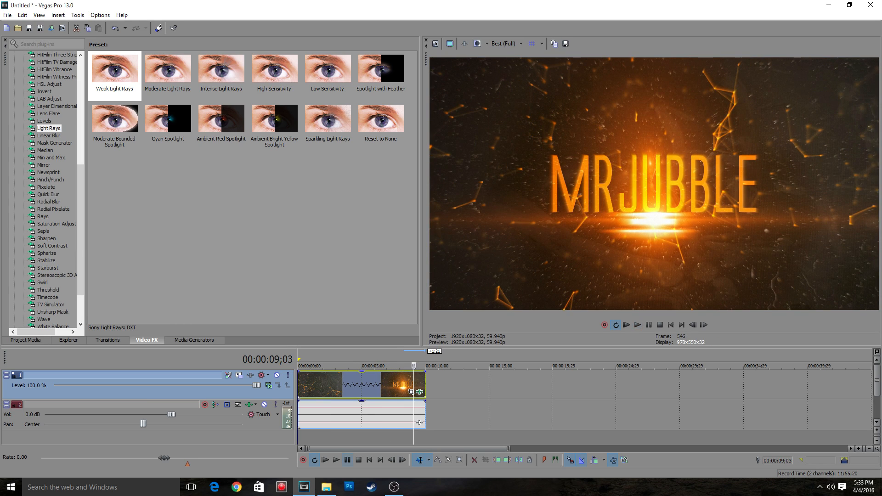
# Apply the TV Simulator Bad Sync preset to the event and reduce aperture grill, interlacing, scan phasing and phosphorescence to 0.
pyautogui.click(80, 324)
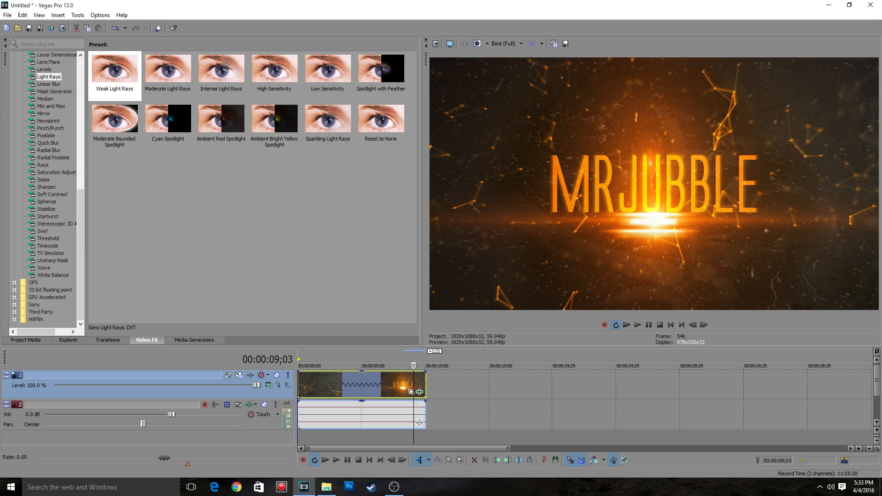
pyautogui.click(50, 253)
pyautogui.moveTo(167, 70); pyautogui.dragTo(361, 385)
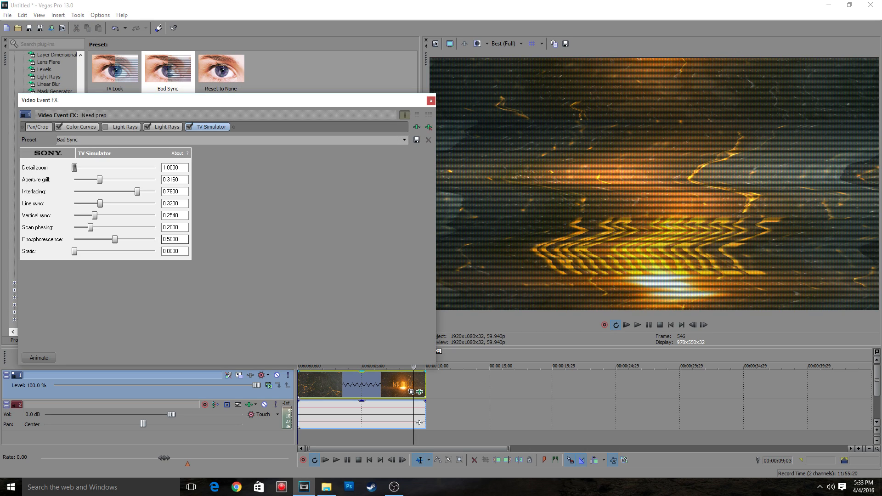
pyautogui.moveTo(115, 239); pyautogui.dragTo(155, 215)
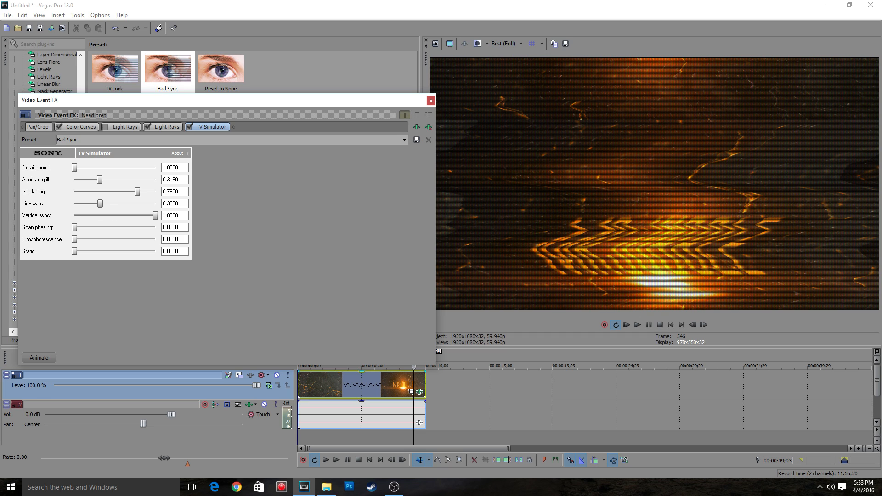
pyautogui.moveTo(100, 203); pyautogui.dragTo(75, 179)
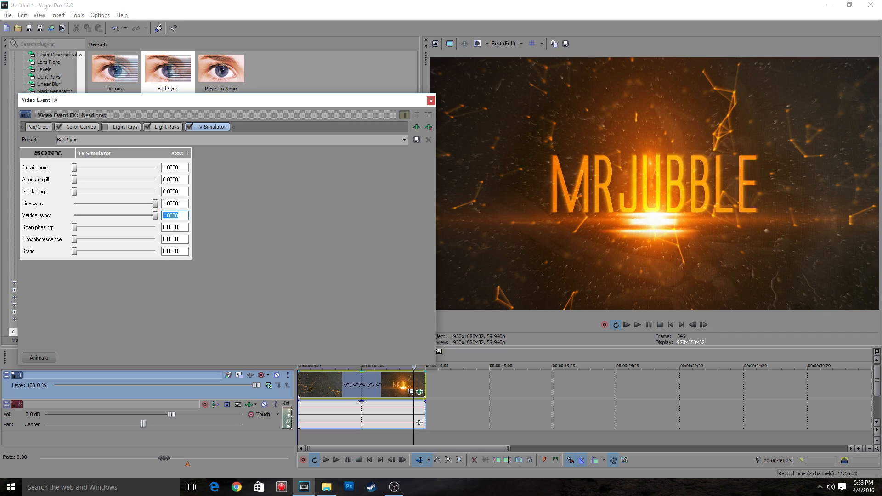
# Set the TV Simulator's vertical sync and line sync to 0.99, and play the intro from the start.
pyautogui.write('0.99')
pyautogui.hotkey('shift', 'Tab')
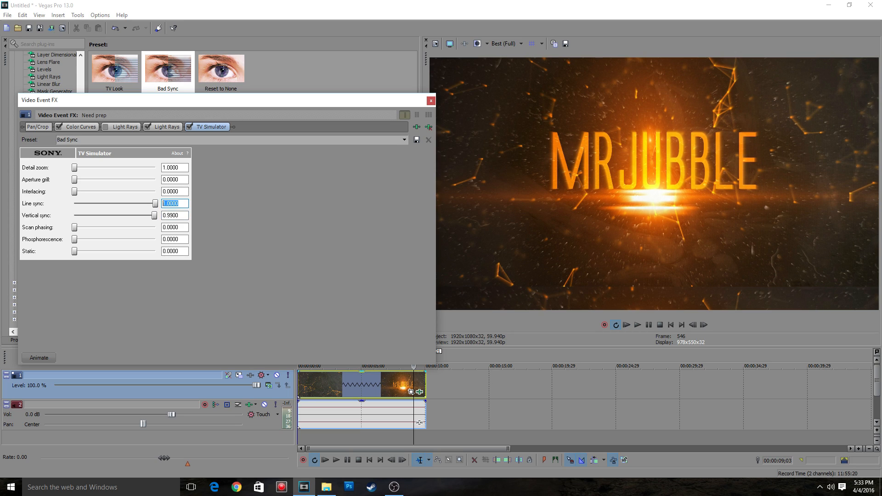
pyautogui.write('0')
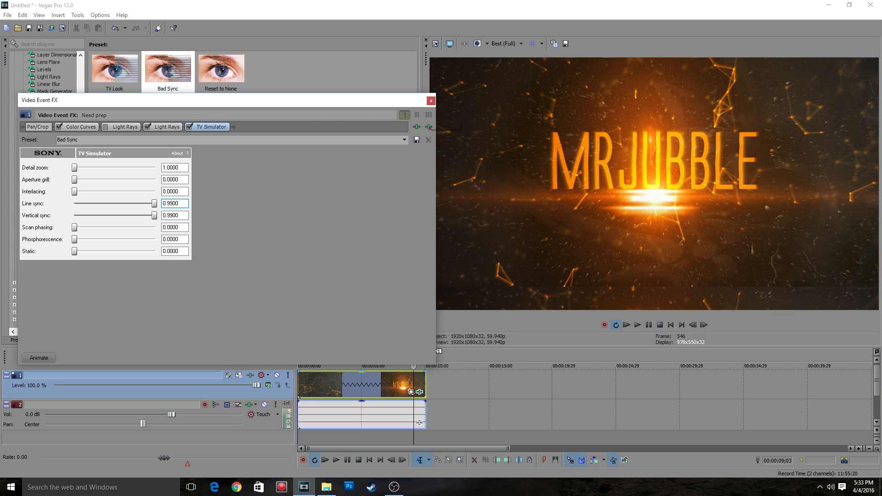
pyautogui.click(431, 101)
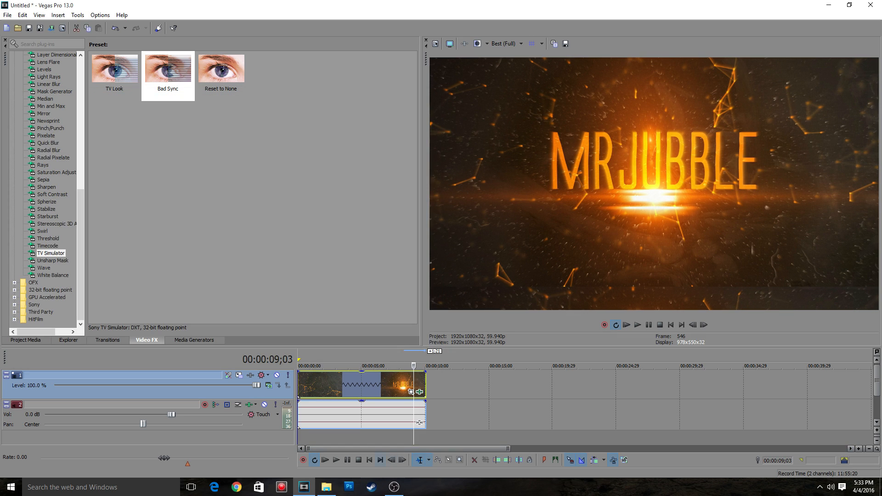
pyautogui.click(369, 460)
pyautogui.press('space')
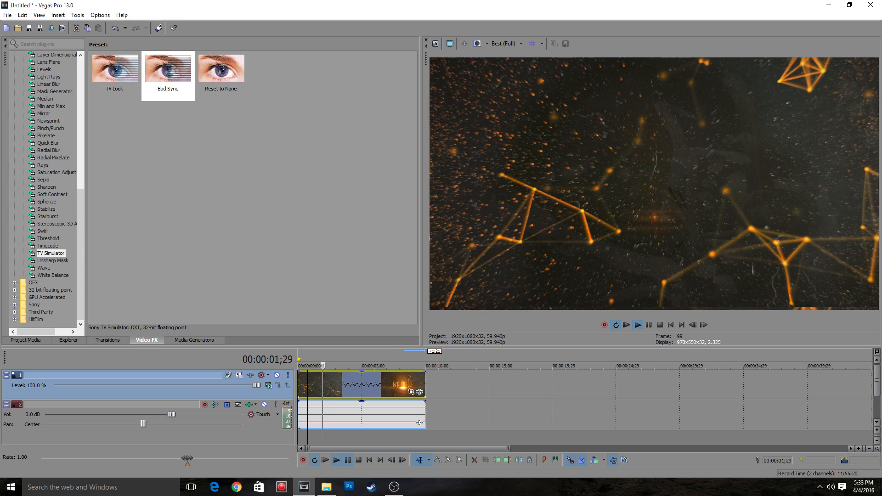
# Reopen the event's Color Curves and strengthen the S-curve by extending the shadow handle and levelling the highlight handle.
pyautogui.rightClick(346, 384)
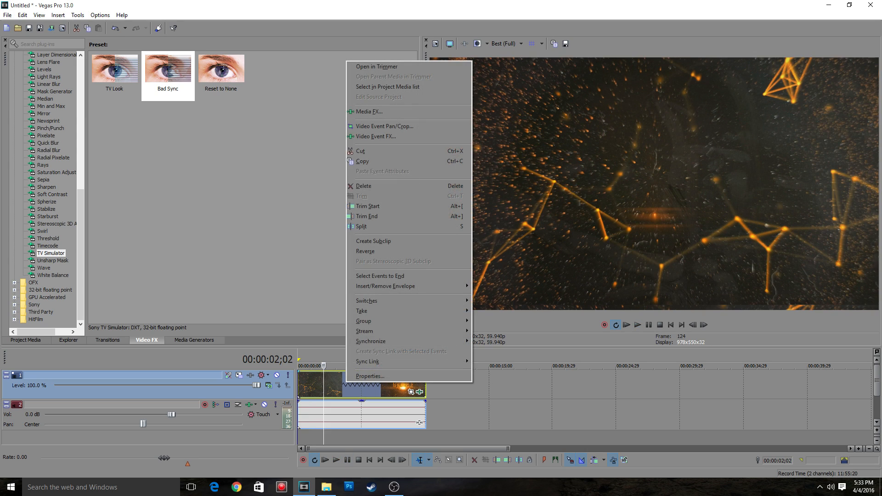
pyautogui.click(368, 137)
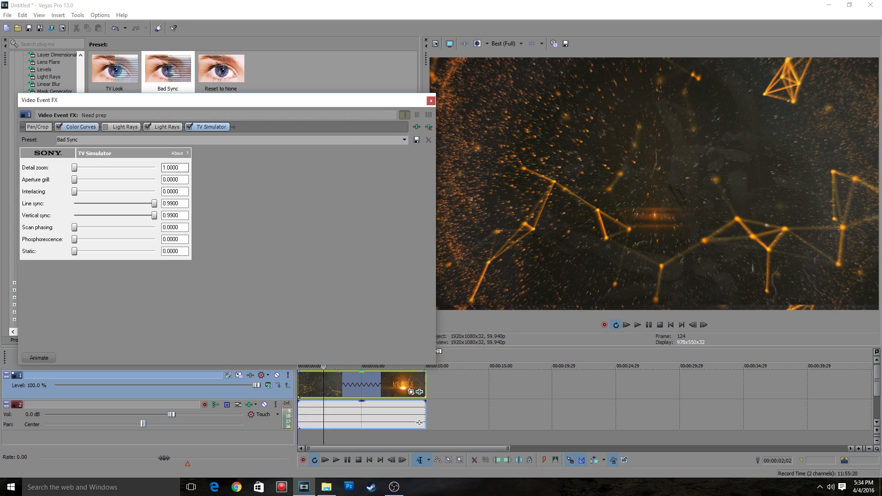
pyautogui.click(81, 127)
pyautogui.moveTo(131, 281); pyautogui.dragTo(149, 284)
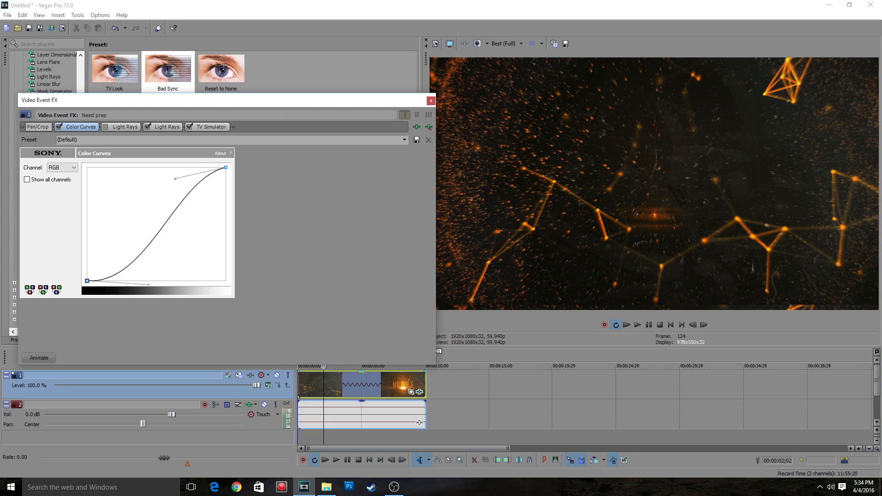
pyautogui.moveTo(175, 178); pyautogui.dragTo(177, 168)
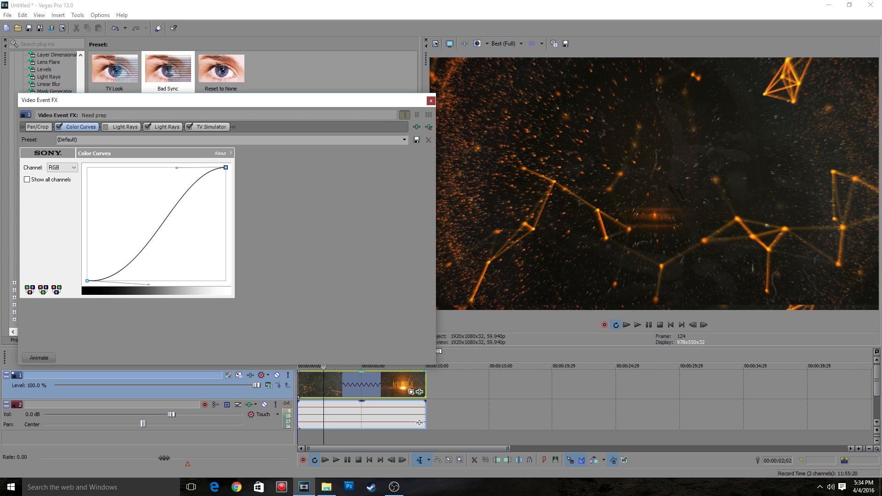
# Close the event's effects window and play the graded intro from the start through the title reveal, pausing at intervals to check the look.
pyautogui.click(431, 101)
pyautogui.click(369, 460)
pyautogui.click(348, 460)
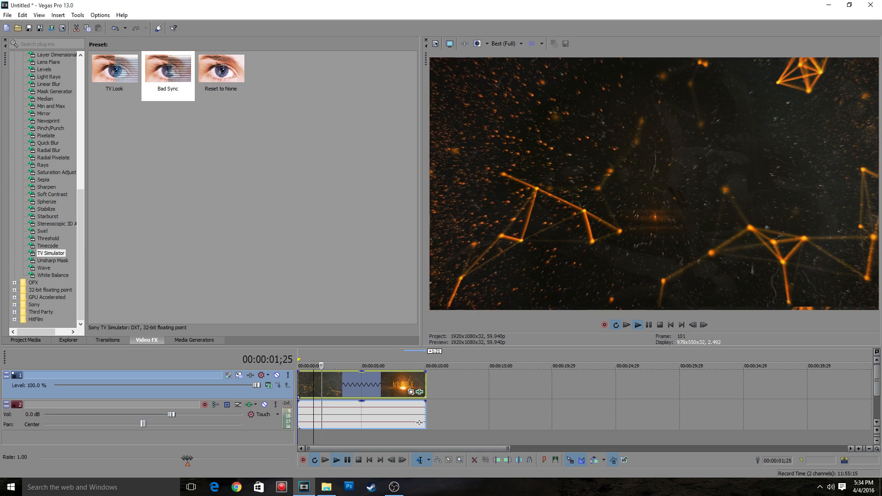
pyautogui.press('Return')
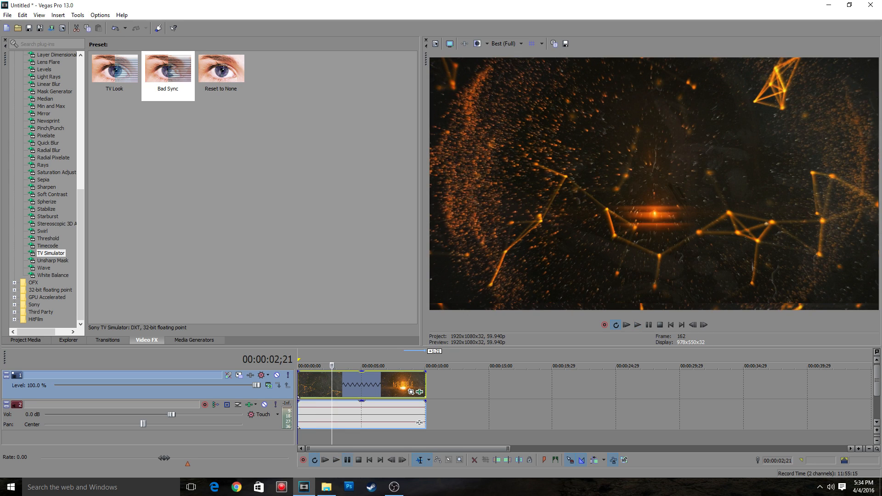
pyautogui.press('Return')
pyautogui.press('Return')
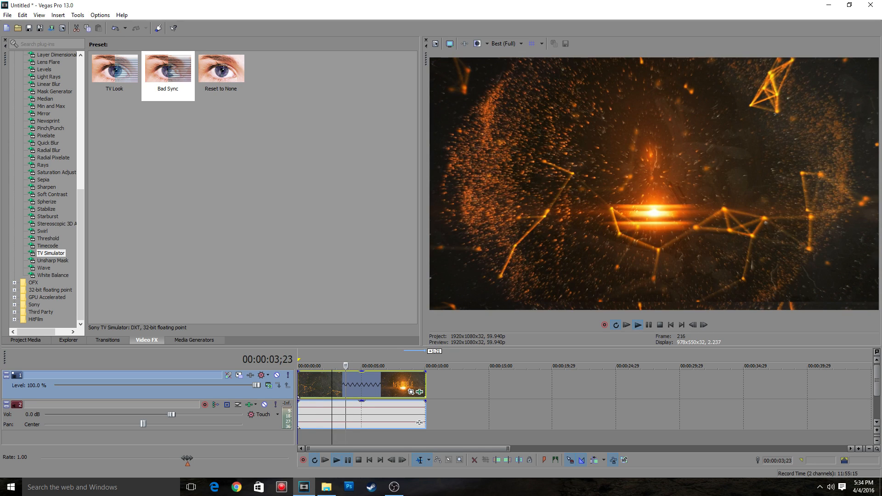
pyautogui.press('Return')
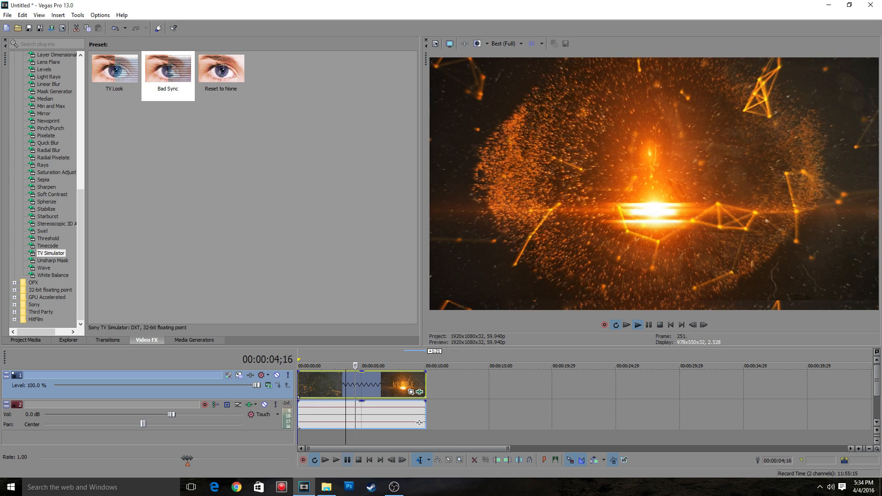
pyautogui.press('Return')
pyautogui.press('Return')
pyautogui.press('Return')
pyautogui.press('Return')
pyautogui.press('Return')
pyautogui.press('Return')
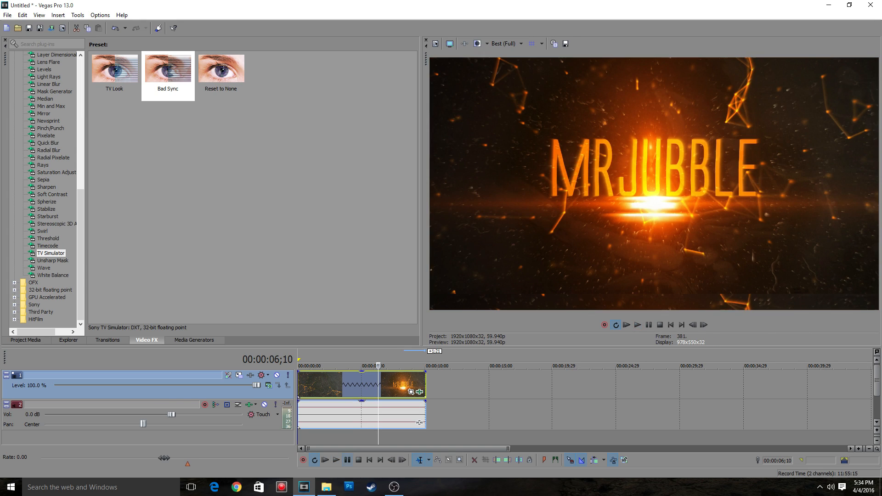
pyautogui.press('Return')
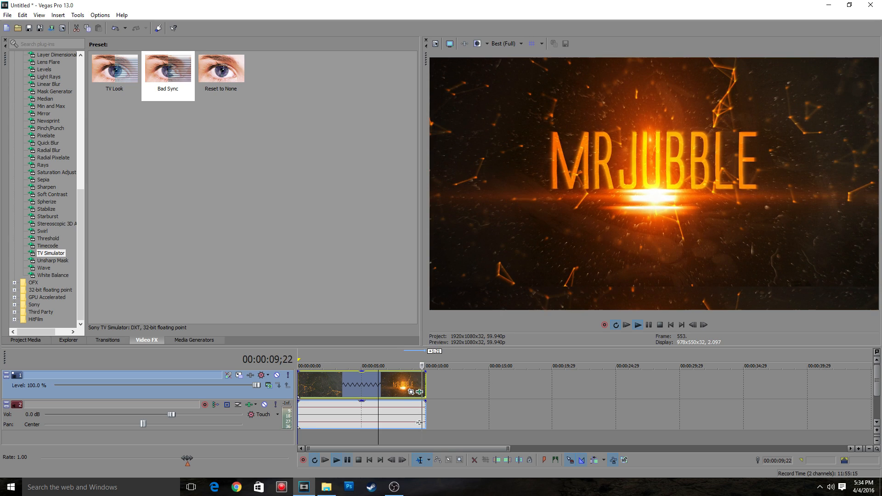
pyautogui.press('Return')
pyautogui.click(417, 422)
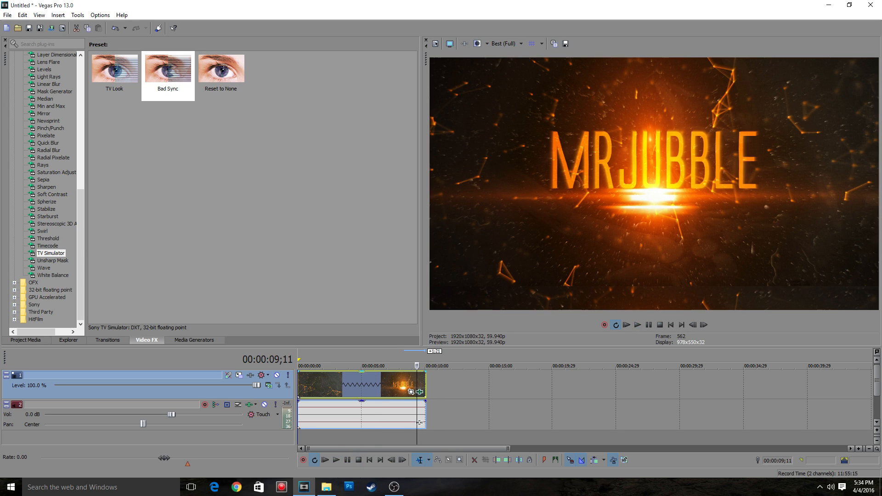
# Move the playhead back to about 00:00:03;08 and compare the ungraded Pan/Crop frame near 00:00:03;19 with the graded preview.
pyautogui.moveTo(417, 366); pyautogui.dragTo(340, 367)
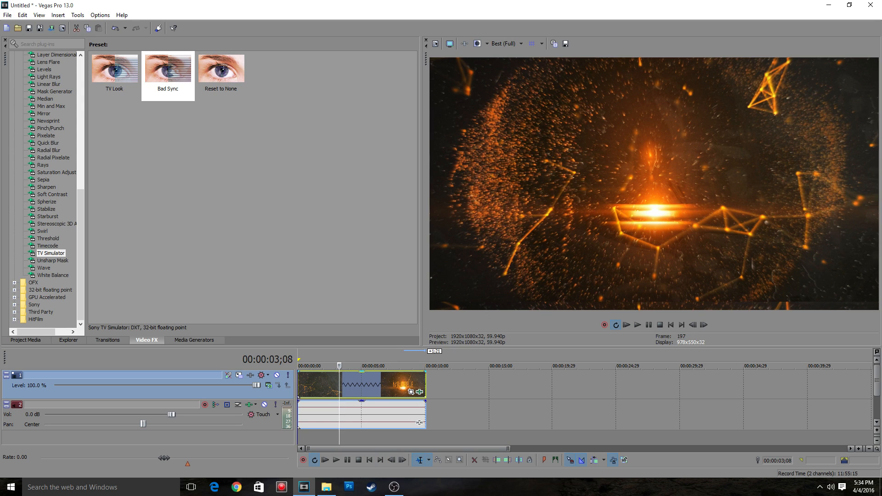
pyautogui.click(412, 392)
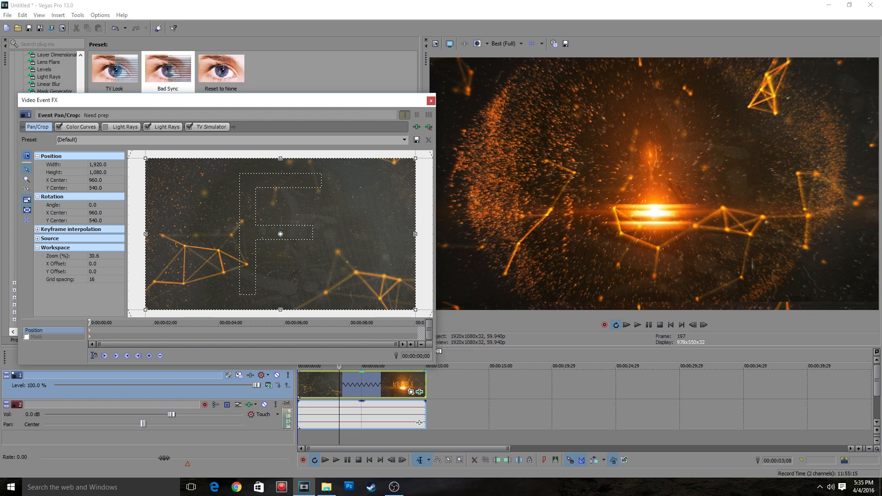
pyautogui.click(208, 324)
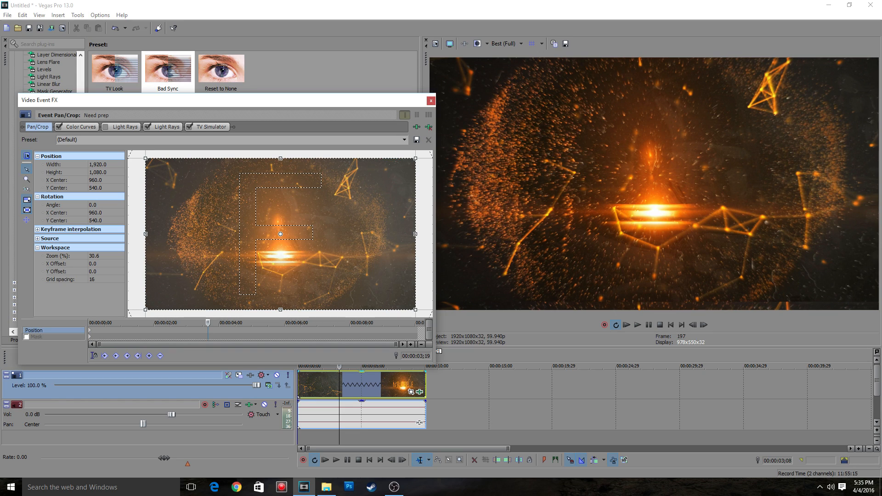
pyautogui.click(431, 101)
# Render the intro to the Desktop as "test intro" with the Roxio Ultra High MP4 template.
pyautogui.click(8, 15)
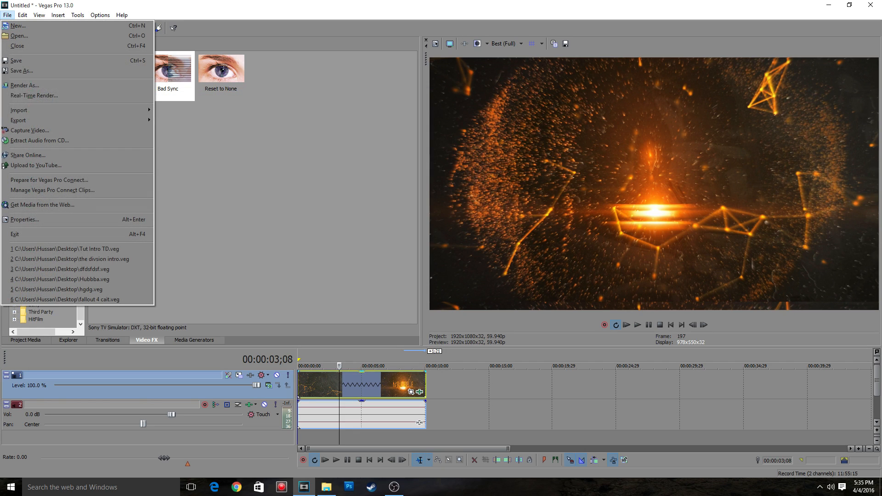
pyautogui.click(20, 86)
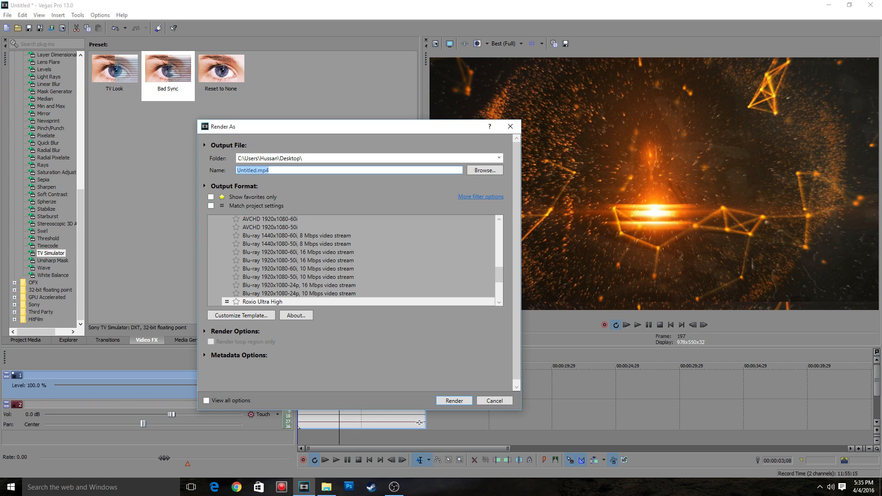
pyautogui.write('est')
pyautogui.press('BackSpace')
pyautogui.press('BackSpace')
pyautogui.press('BackSpace')
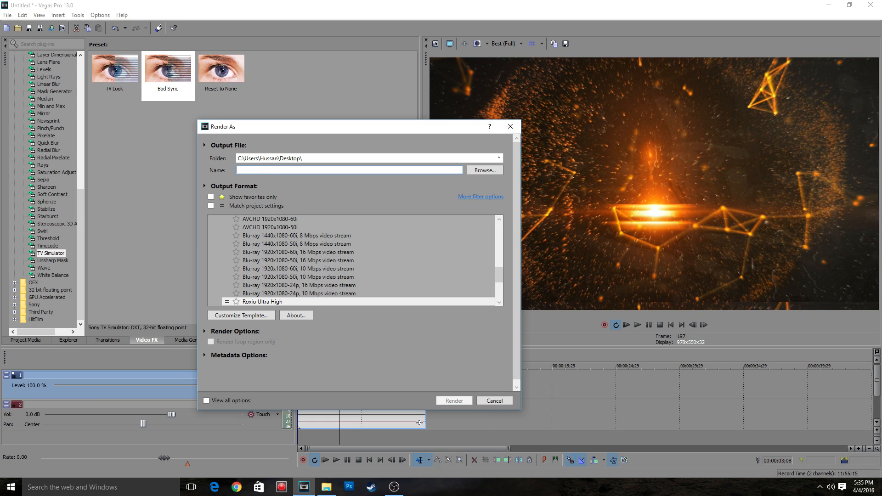
pyautogui.write('test intro')
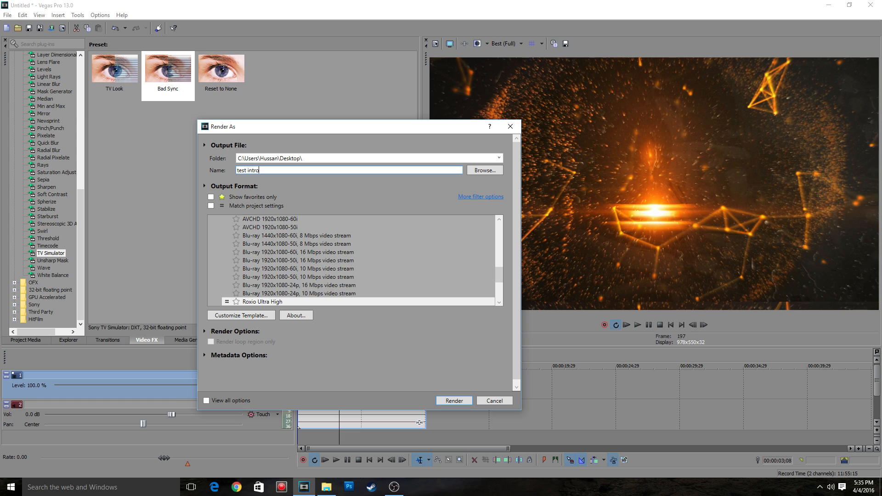
pyautogui.press('Return')
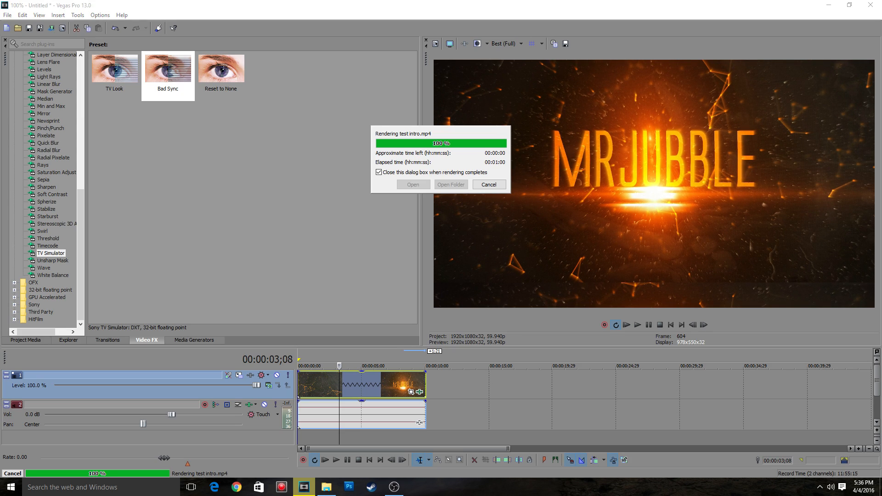
# Watch the rendered test intro video from the desktop in a maximised VLC media player window, and close the player.
pyautogui.click(829, 5)
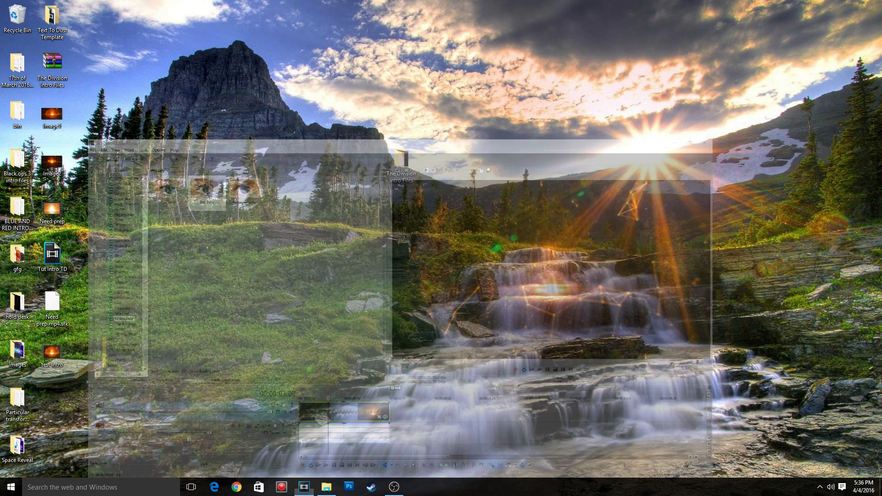
pyautogui.rightClick(48, 347)
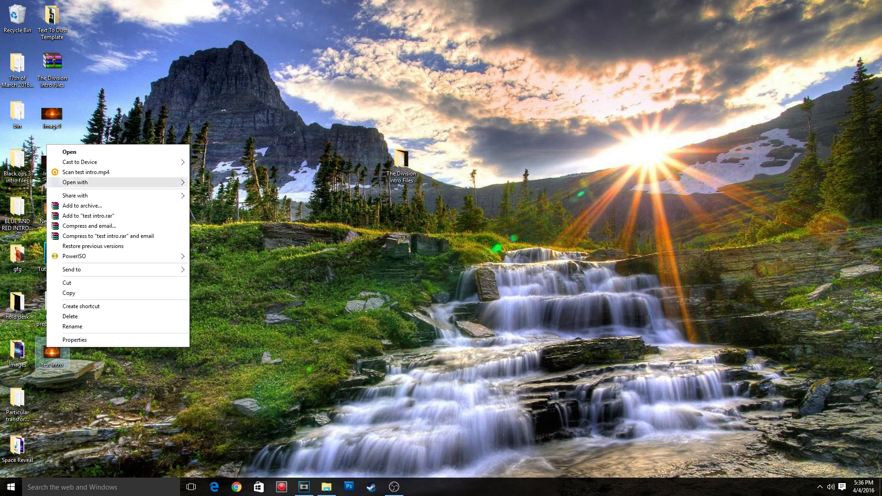
pyautogui.moveTo(115, 183)
pyautogui.click(224, 212)
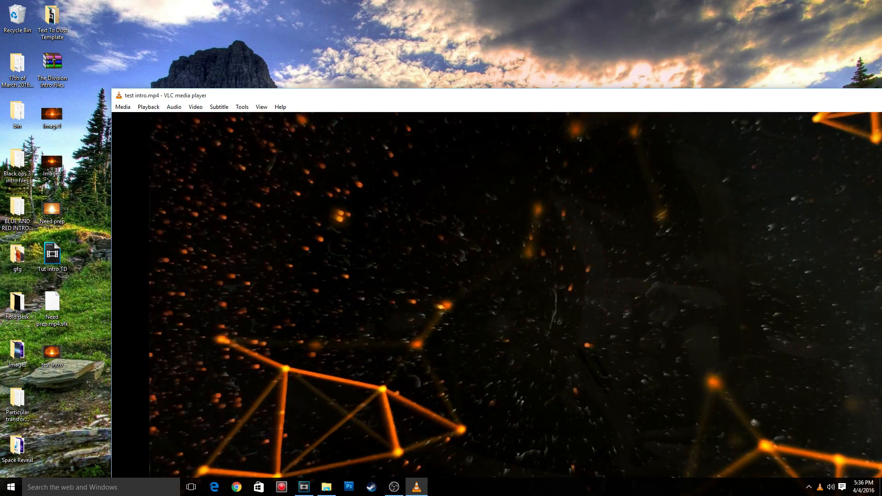
pyautogui.press('super+Up')
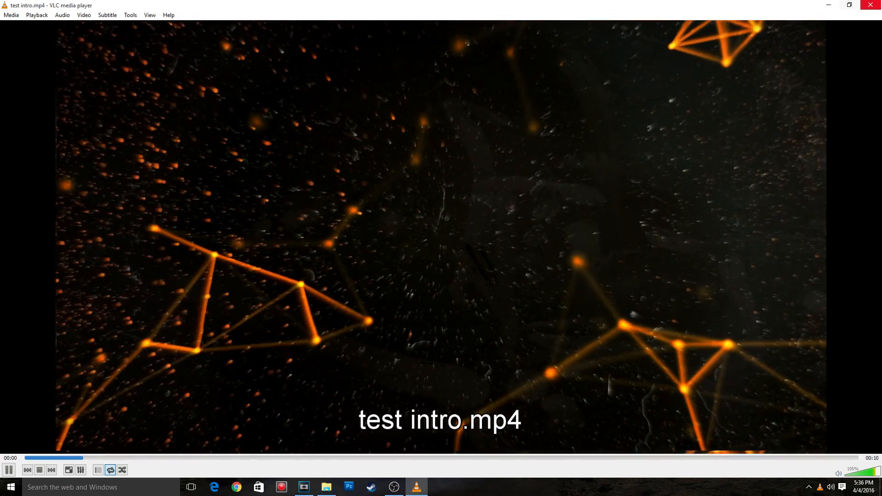
pyautogui.click(870, 5)
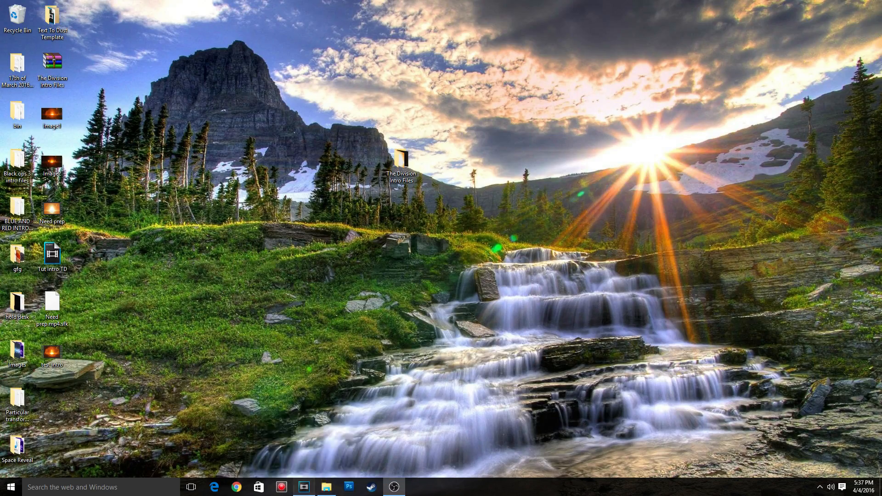
# Open the saved Tut Intro TD project from the desktop in Vegas Pro.
pyautogui.click(304, 487)
pyautogui.click(713, 80)
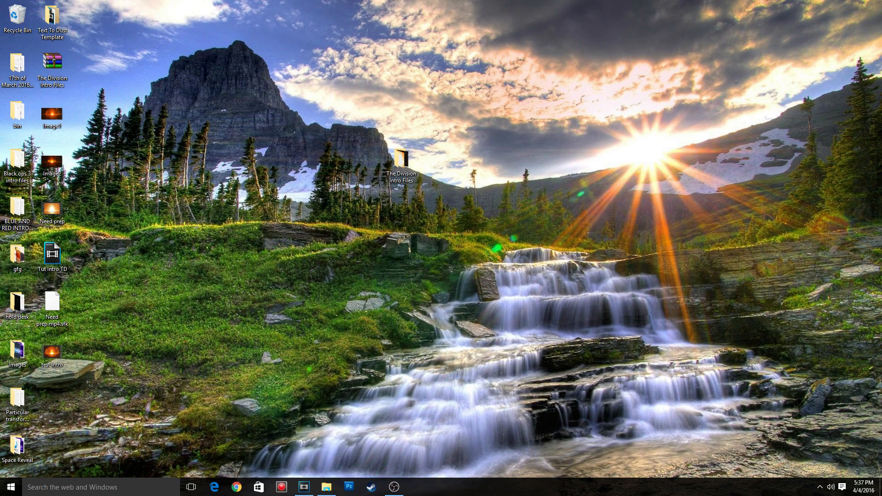
pyautogui.doubleClick(56, 257)
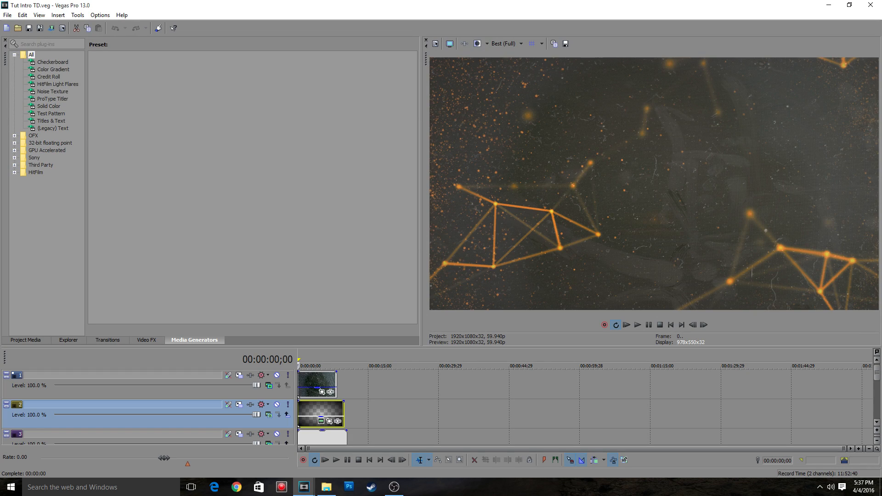
# Slightly lower the opacity of the event on the top video track, and close the Tut Intro TD project with its changes saved.
pyautogui.click(313, 407)
pyautogui.click(313, 386)
pyautogui.moveTo(313, 387); pyautogui.dragTo(313, 391)
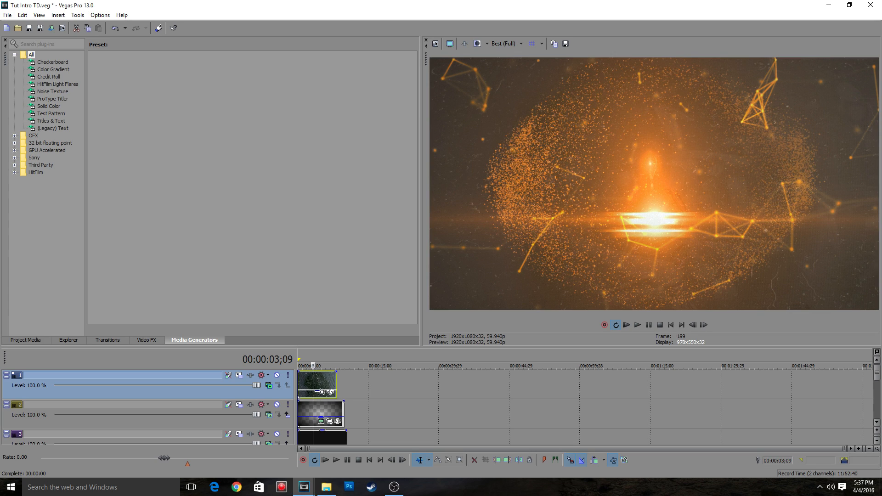
pyautogui.click(870, 5)
pyautogui.click(433, 196)
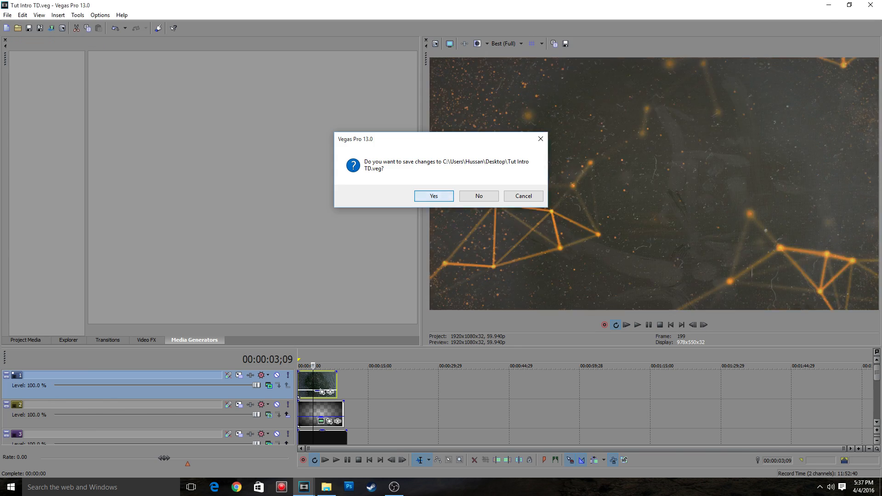